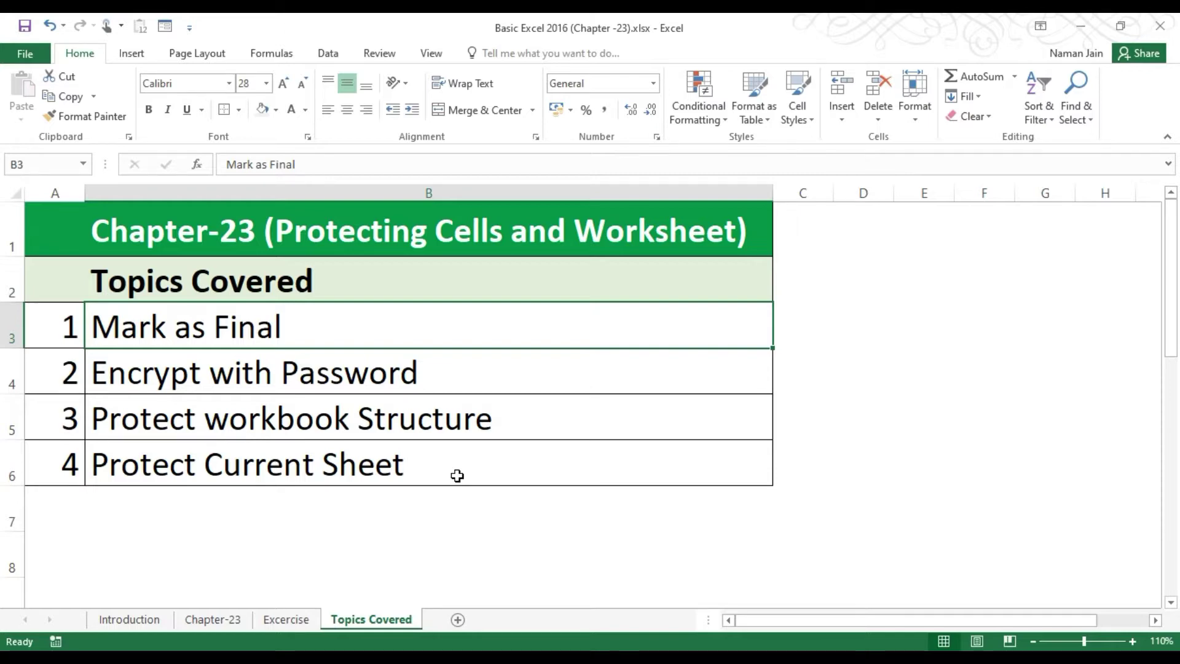
# Create a new blank workbook, Book1, with Ctrl+N.
pyautogui.hotkey('ctrl', 'n')
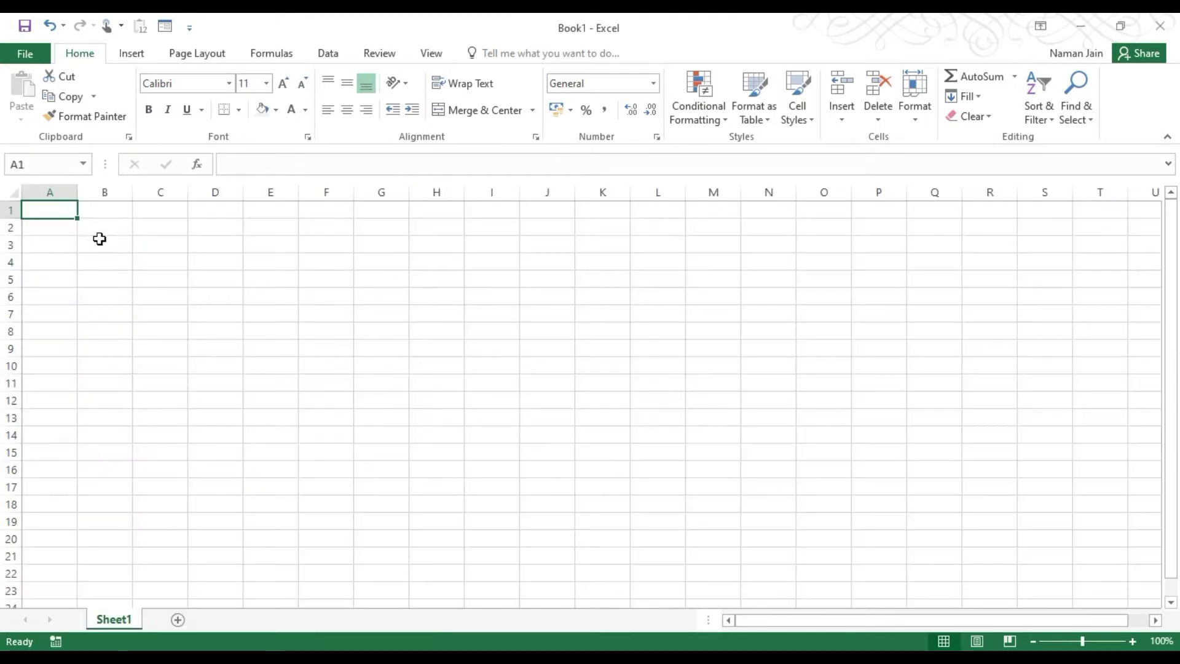
# Mark Book1 as final through File > Info > Protect Workbook and confirm the prompt.
pyautogui.click(35, 60)
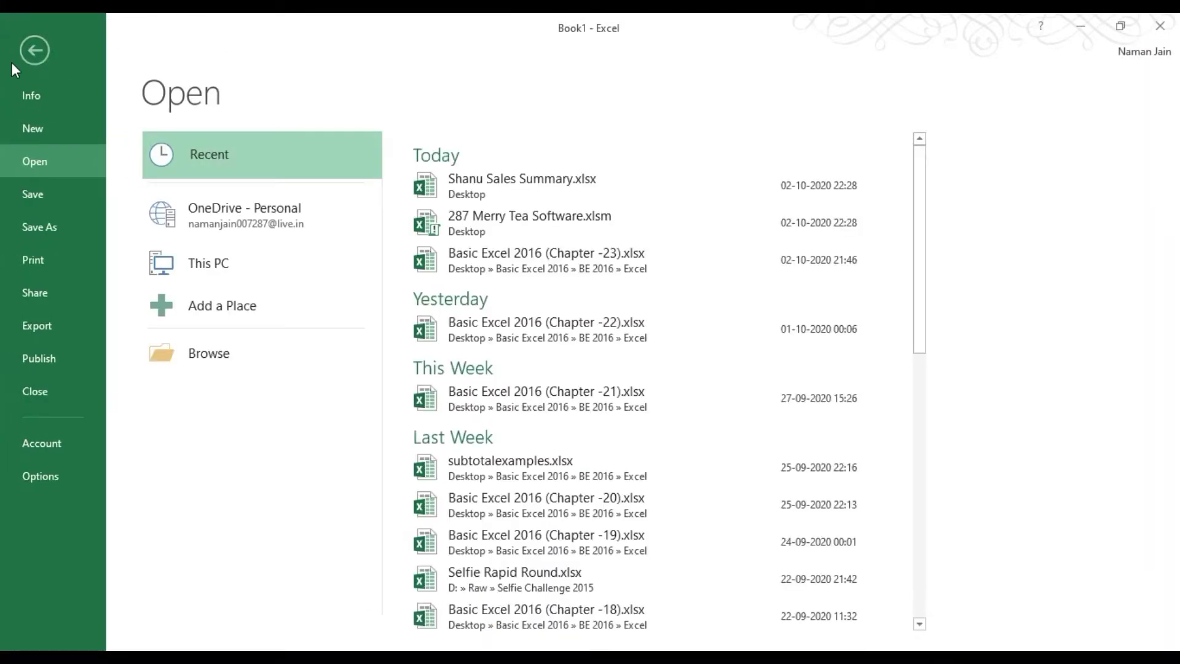
pyautogui.click(47, 97)
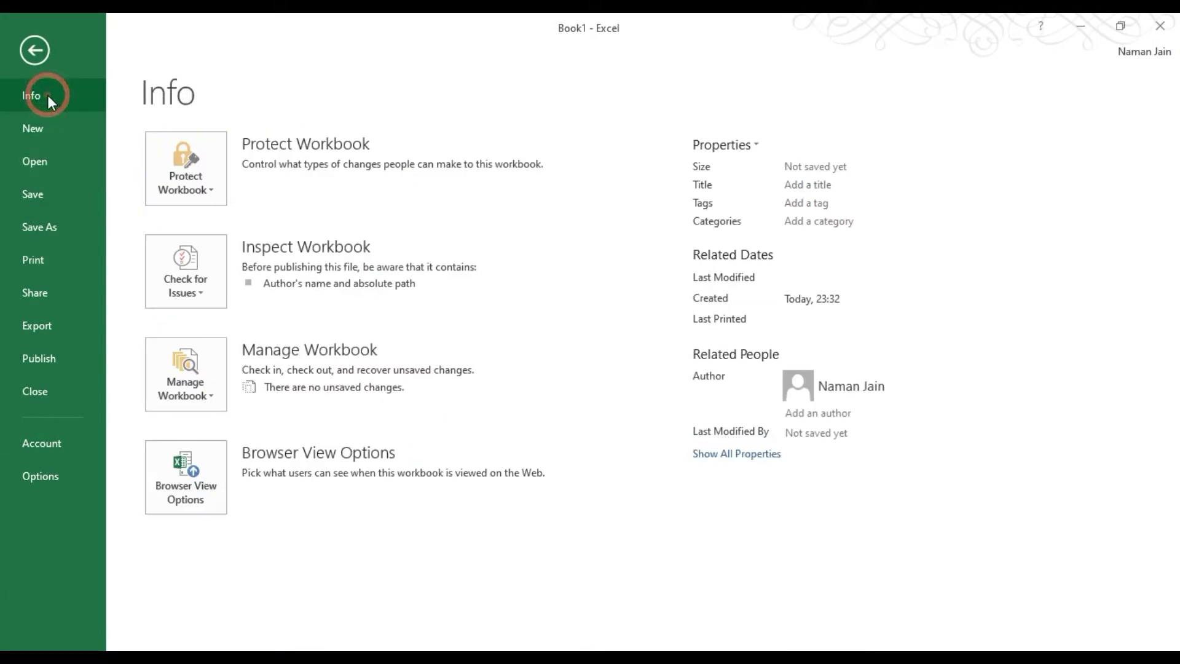
pyautogui.click(186, 189)
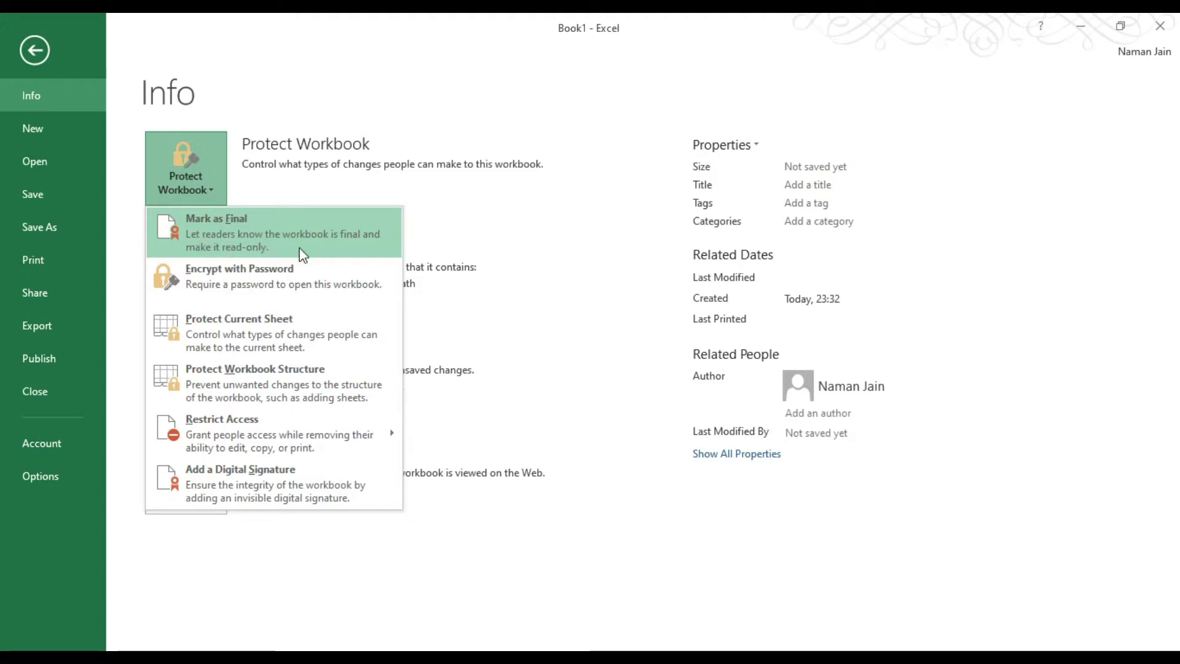
pyautogui.click(234, 250)
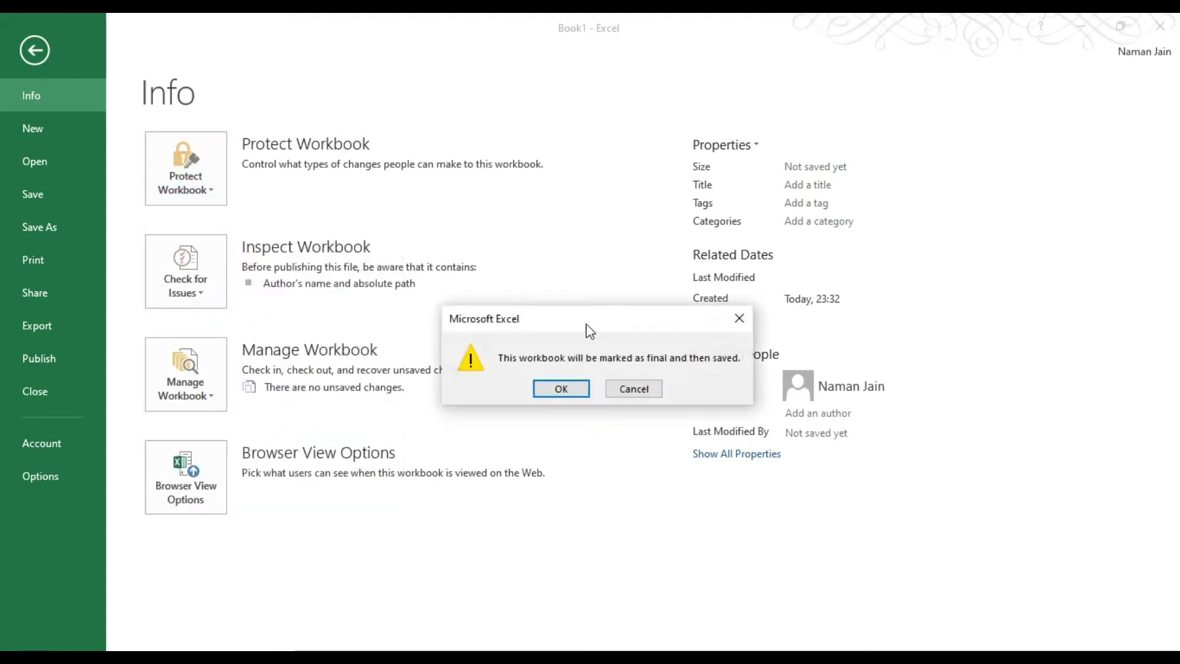
pyautogui.click(561, 389)
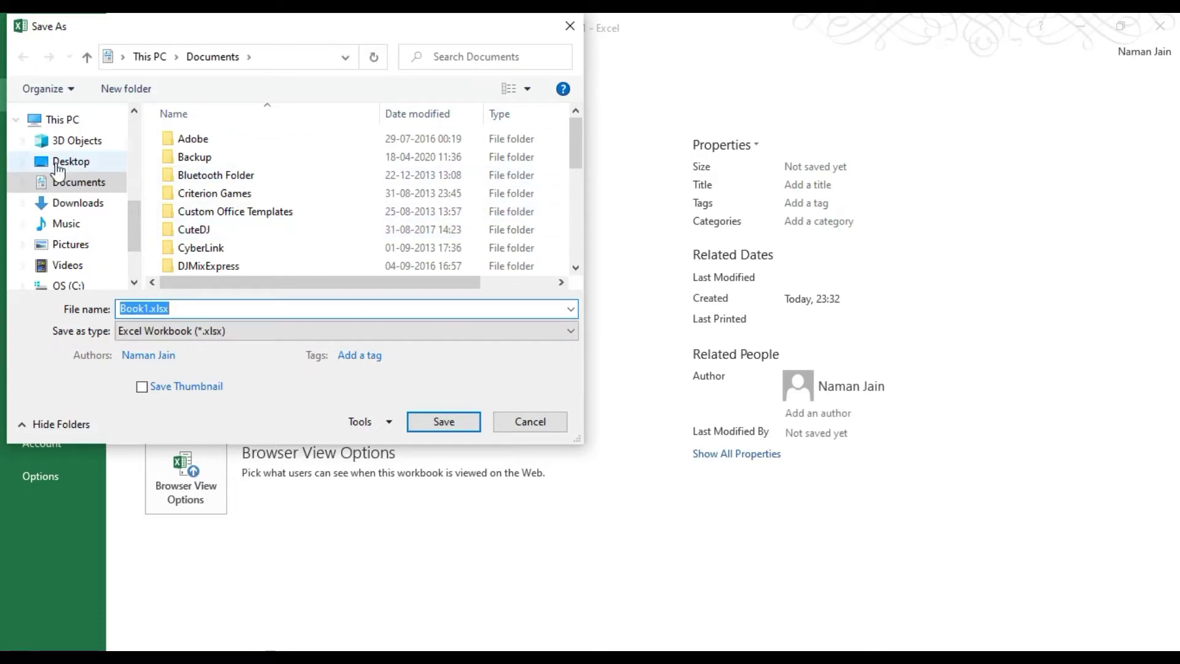
# Save the workbook as 'Final' in the New folder on the Desktop.
pyautogui.click(59, 164)
pyautogui.click(188, 174)
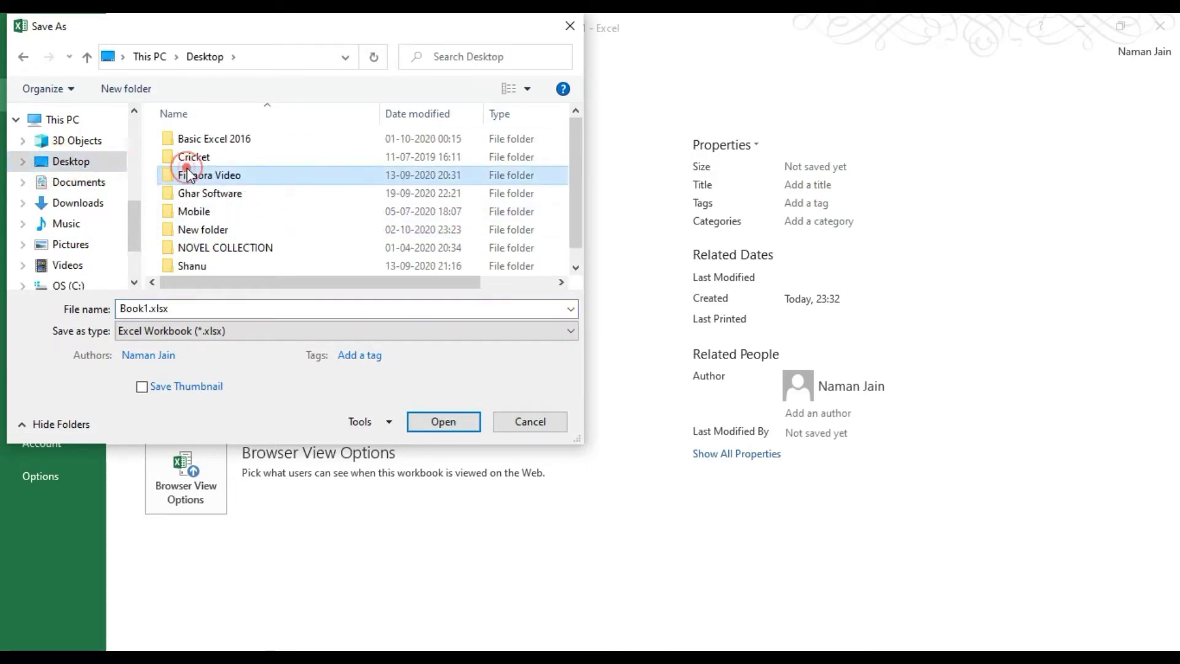
pyautogui.doubleClick(195, 233)
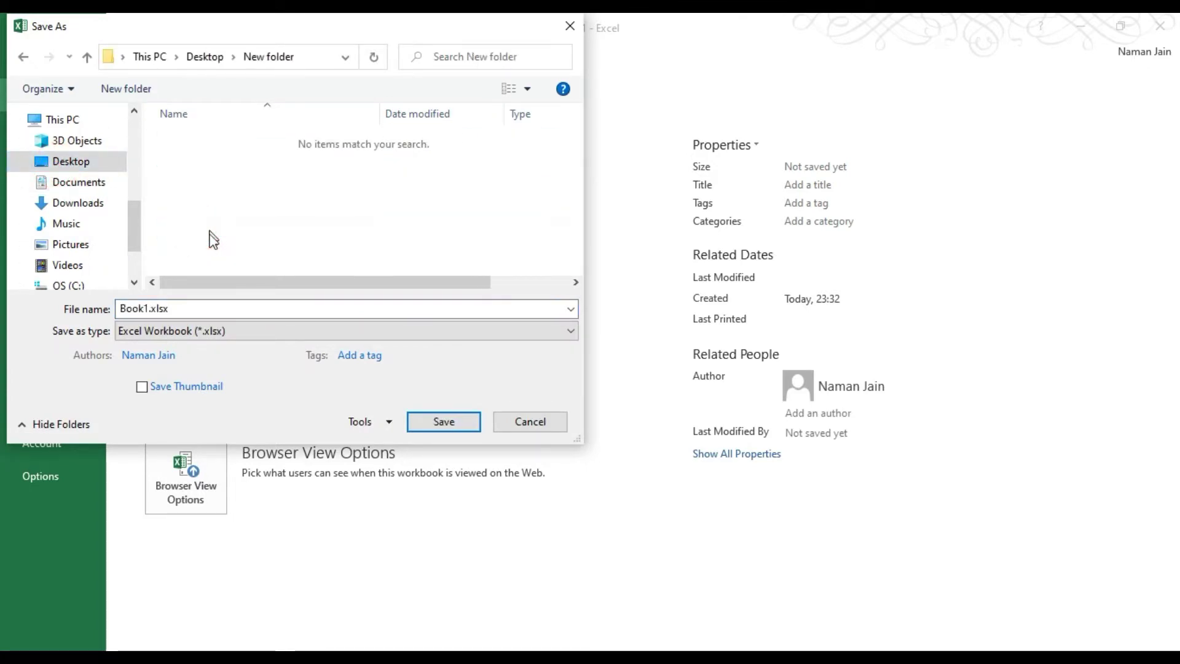
pyautogui.click(181, 309)
pyautogui.doubleClick(181, 309)
pyautogui.write('M')
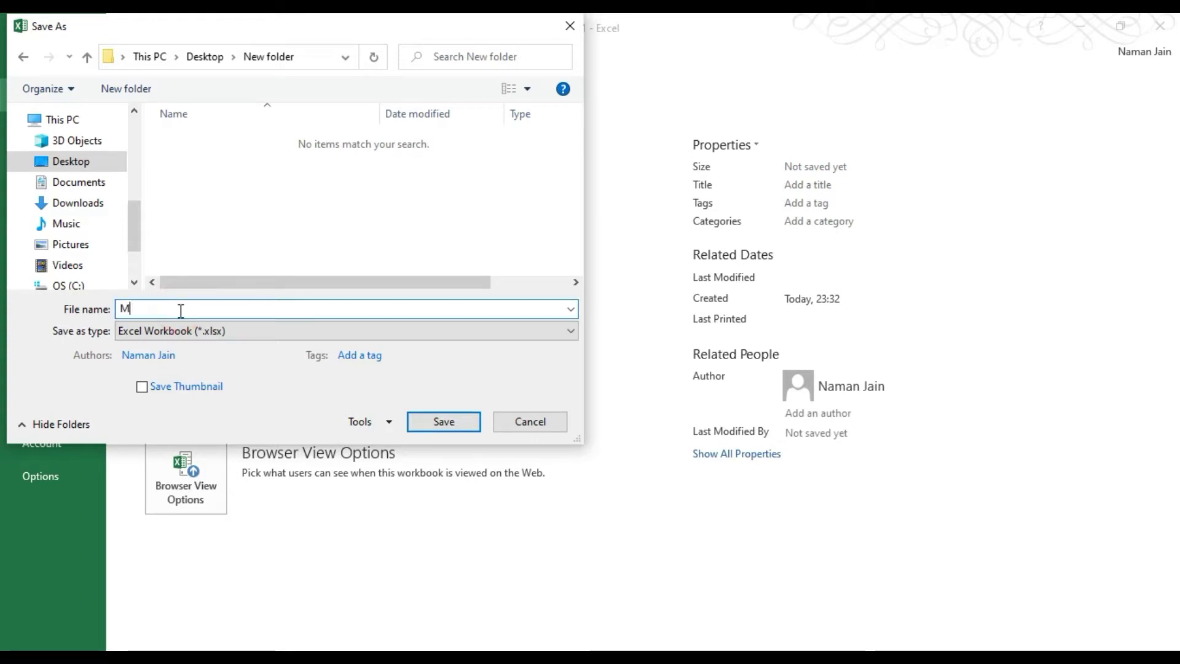
pyautogui.write('ad')
pyautogui.press('BackSpace')
pyautogui.press('BackSpace')
pyautogui.press('BackSpace')
pyautogui.write('Final')
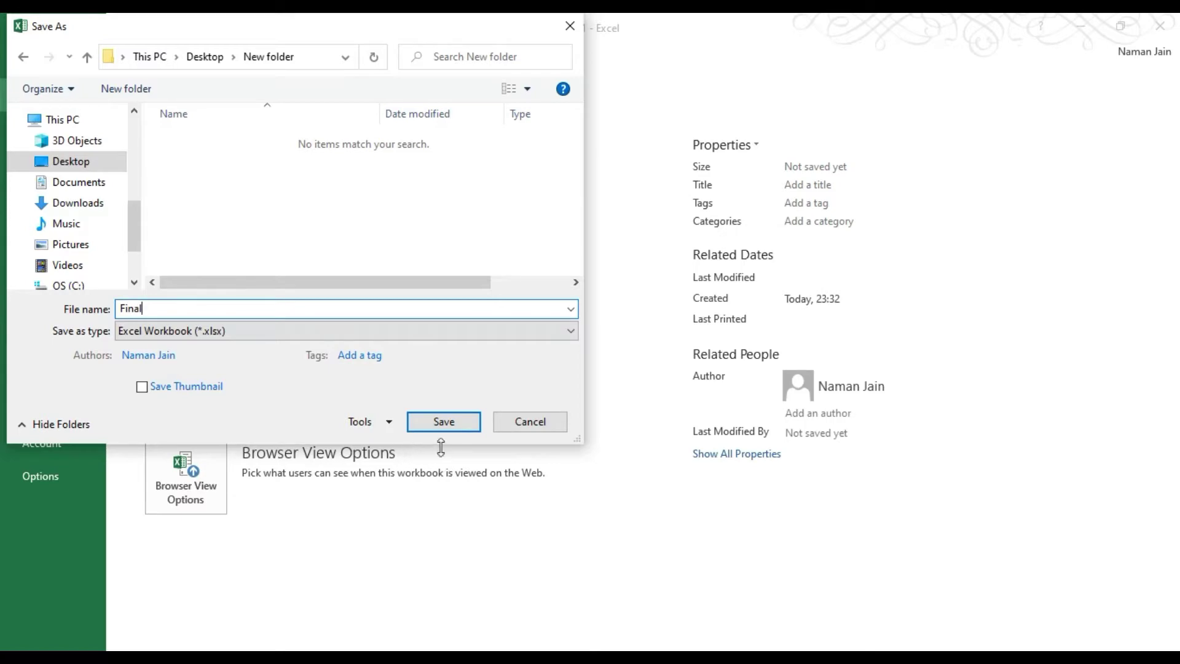
pyautogui.click(442, 422)
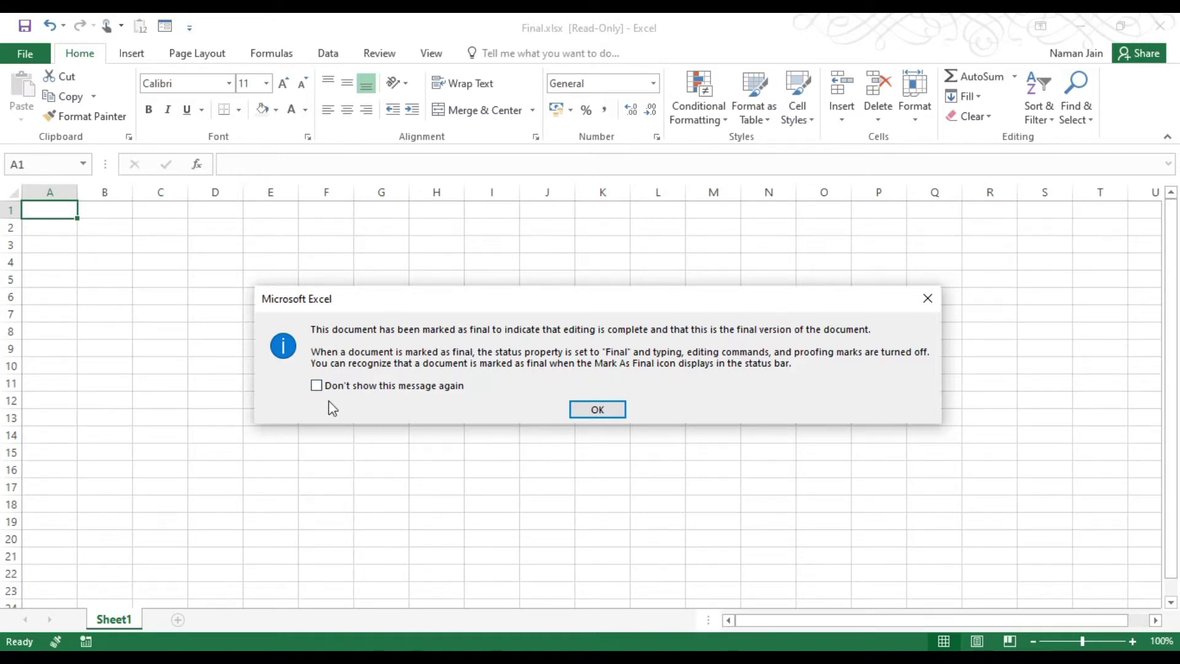
# Tick 'Don't show this message again' and dismiss the marked-as-final notice.
pyautogui.click(316, 385)
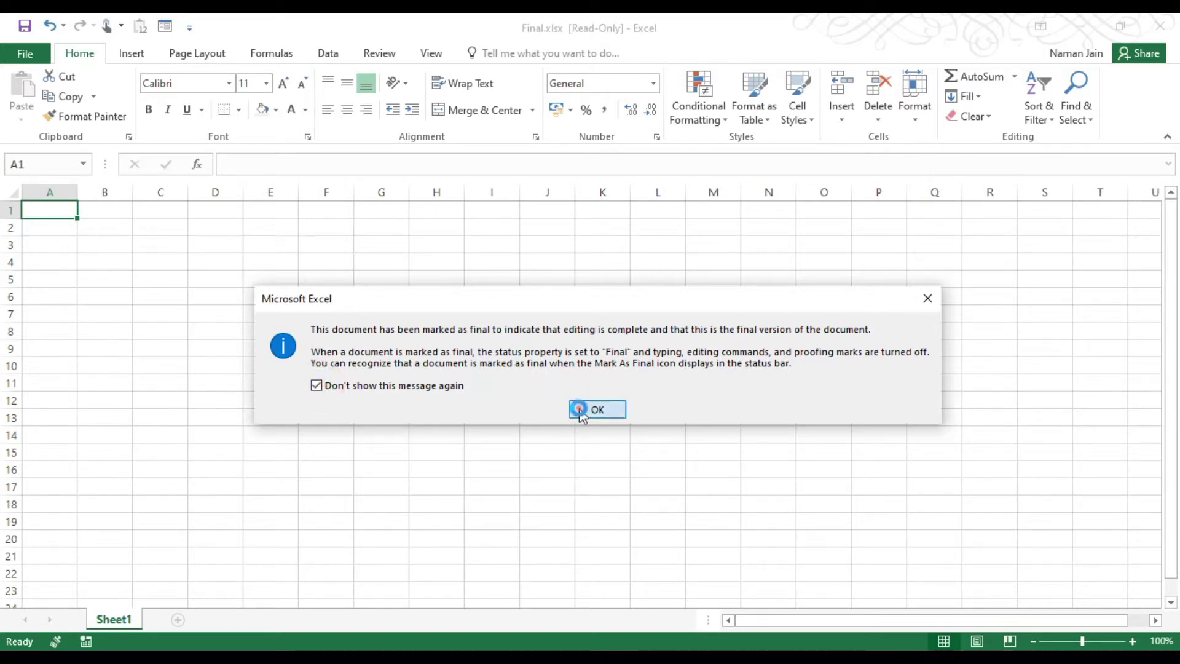
pyautogui.click(584, 412)
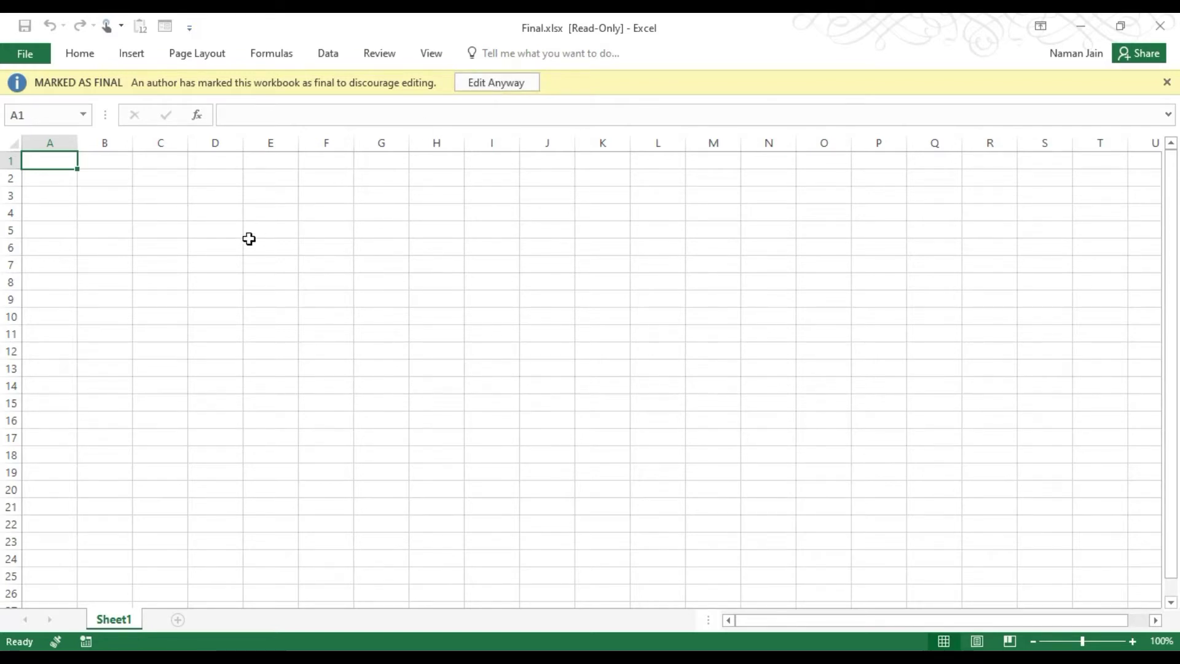
# Try selecting cells such as G6, H5, H6 and H7 on the read-only sheet.
pyautogui.click(322, 179)
pyautogui.click(445, 227)
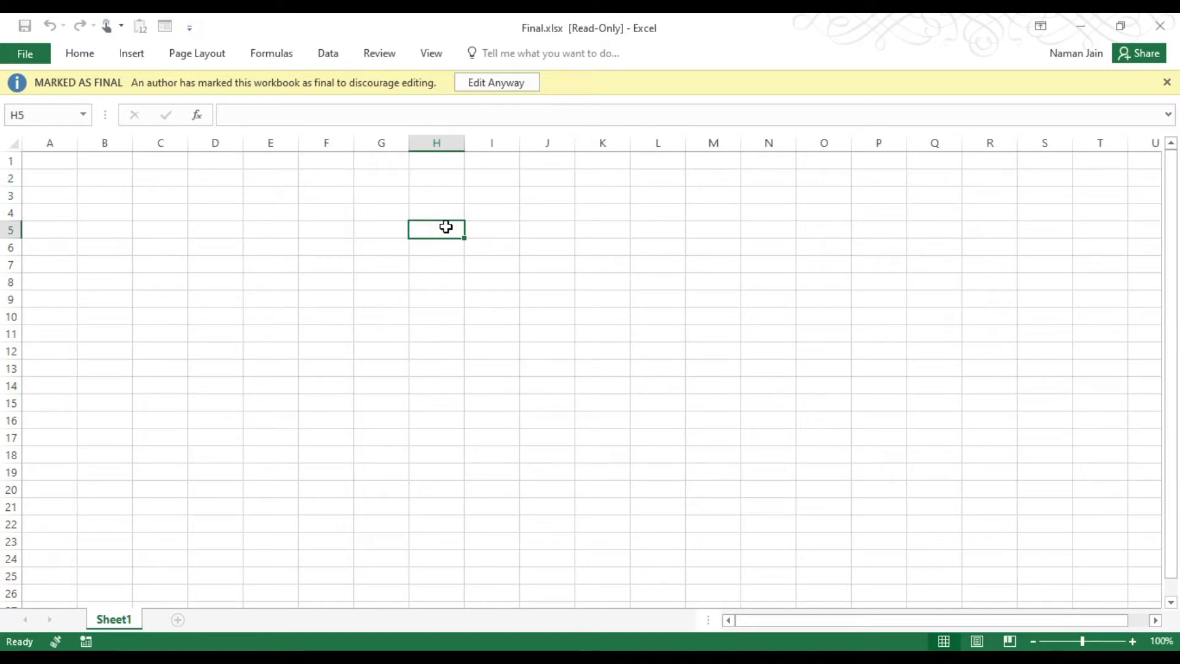
pyautogui.click(402, 247)
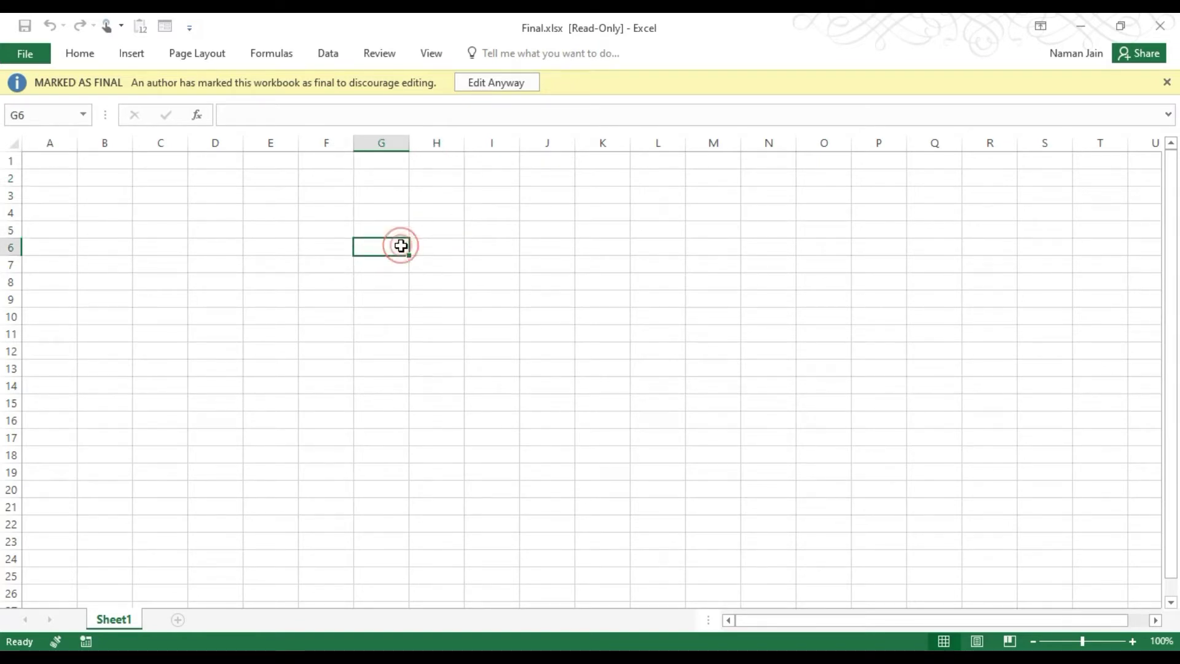
pyautogui.click(357, 114)
pyautogui.click(428, 266)
pyautogui.click(459, 246)
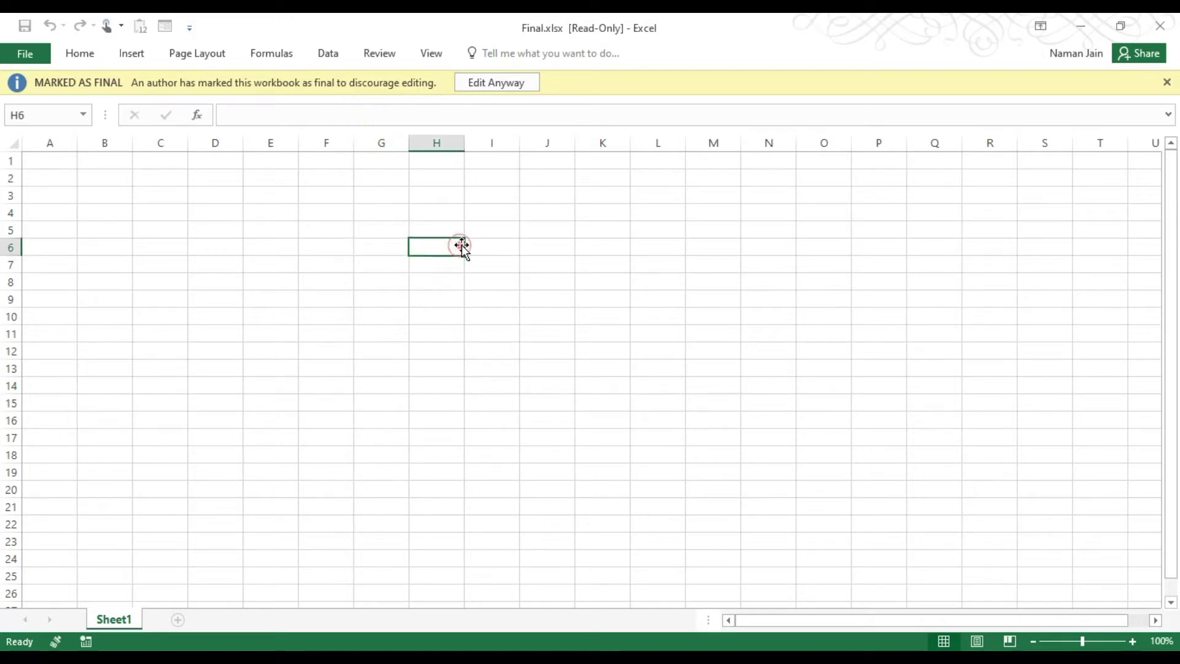
# Choose Edit Anyway to make Final.xlsx editable, then select cells C1, C3, C4 and C6.
pyautogui.click(499, 90)
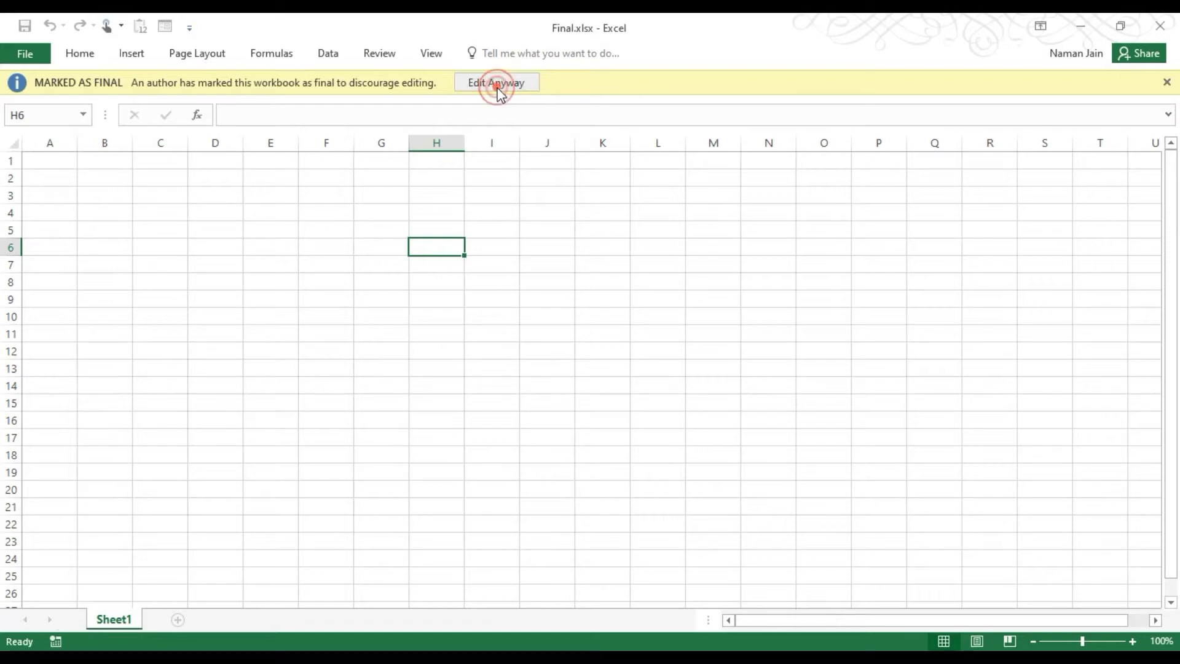
pyautogui.click(174, 212)
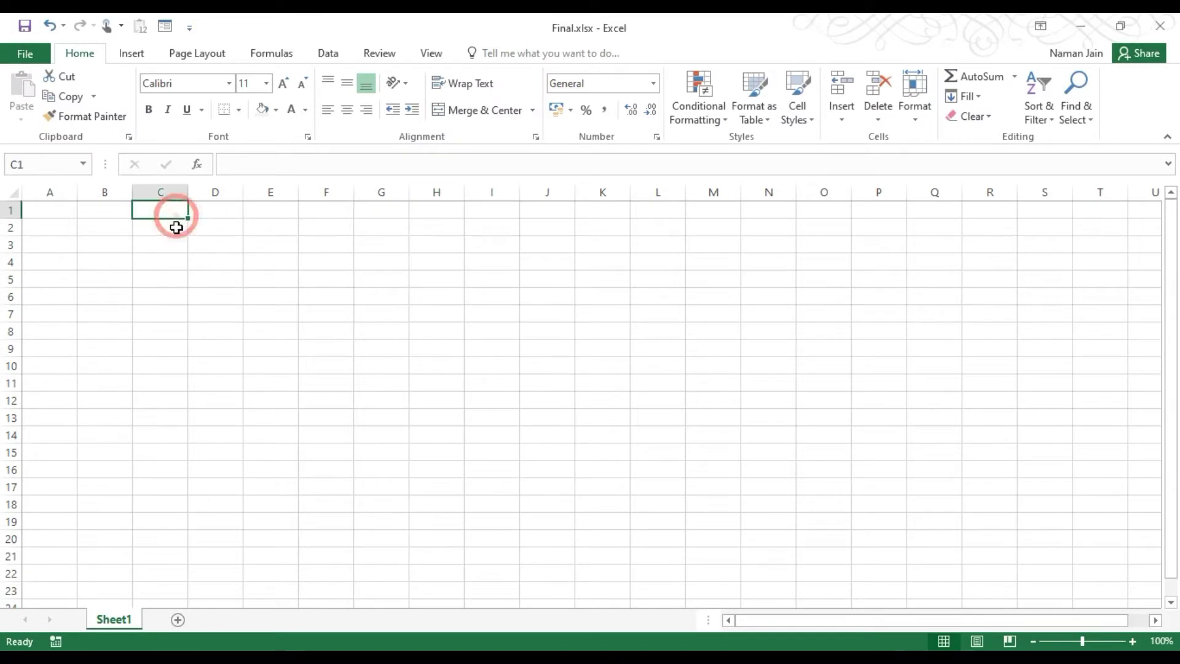
pyautogui.click(176, 242)
pyautogui.click(176, 261)
pyautogui.click(171, 298)
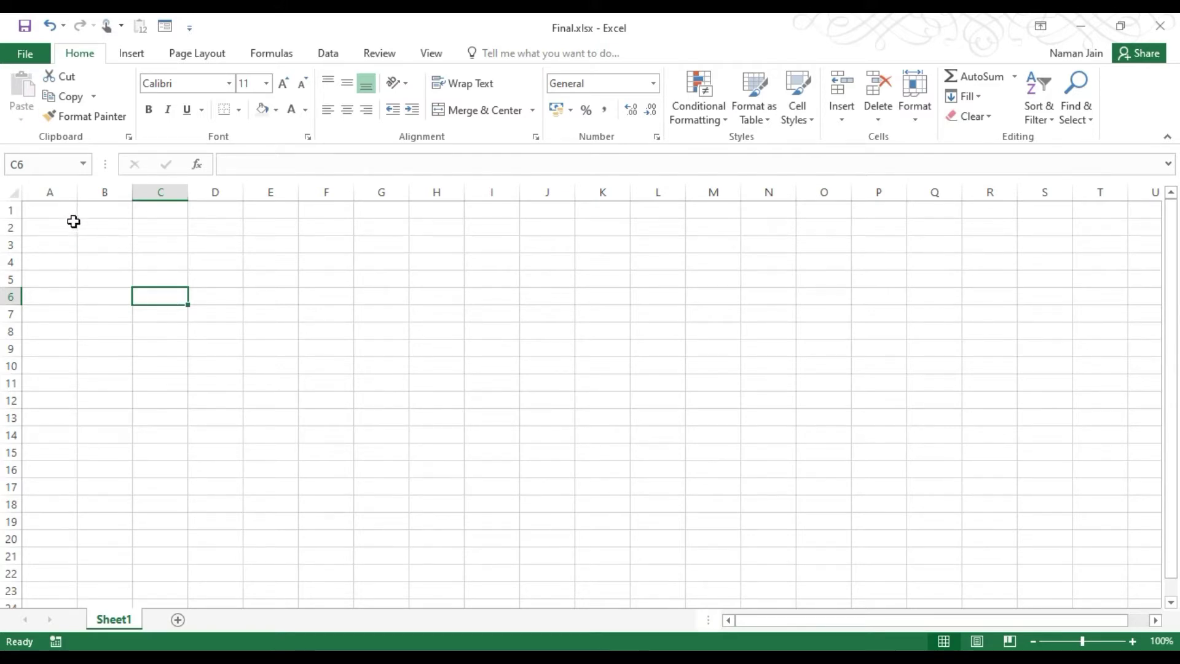
# From File > Info, choose Encrypt with Password under Protect Workbook.
pyautogui.click(74, 221)
pyautogui.click(24, 50)
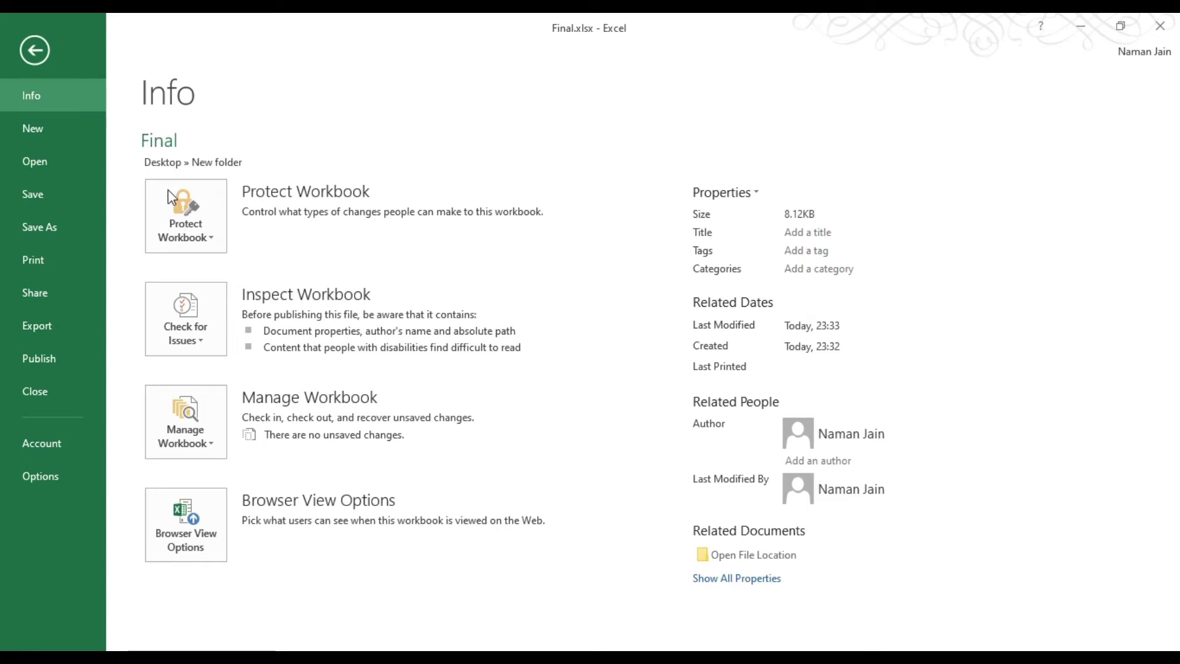
pyautogui.click(190, 232)
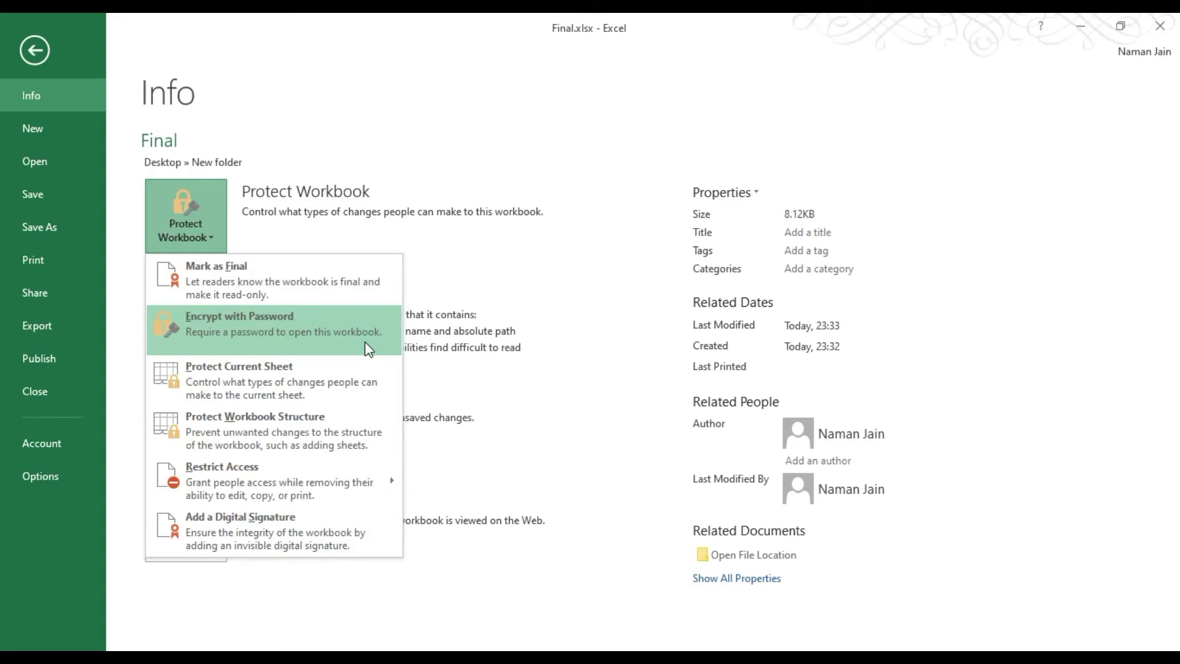
pyautogui.click(273, 336)
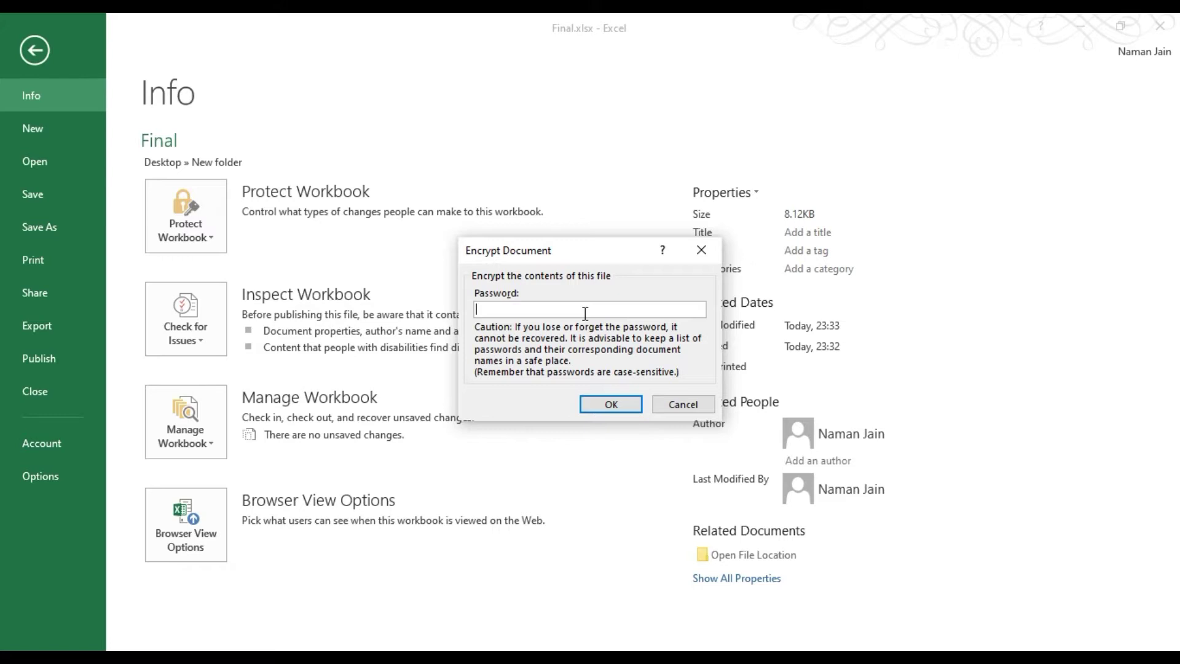
# Encrypt Final.xlsx with a password, entering it twice, and return to the sheet.
pyautogui.write('1234')
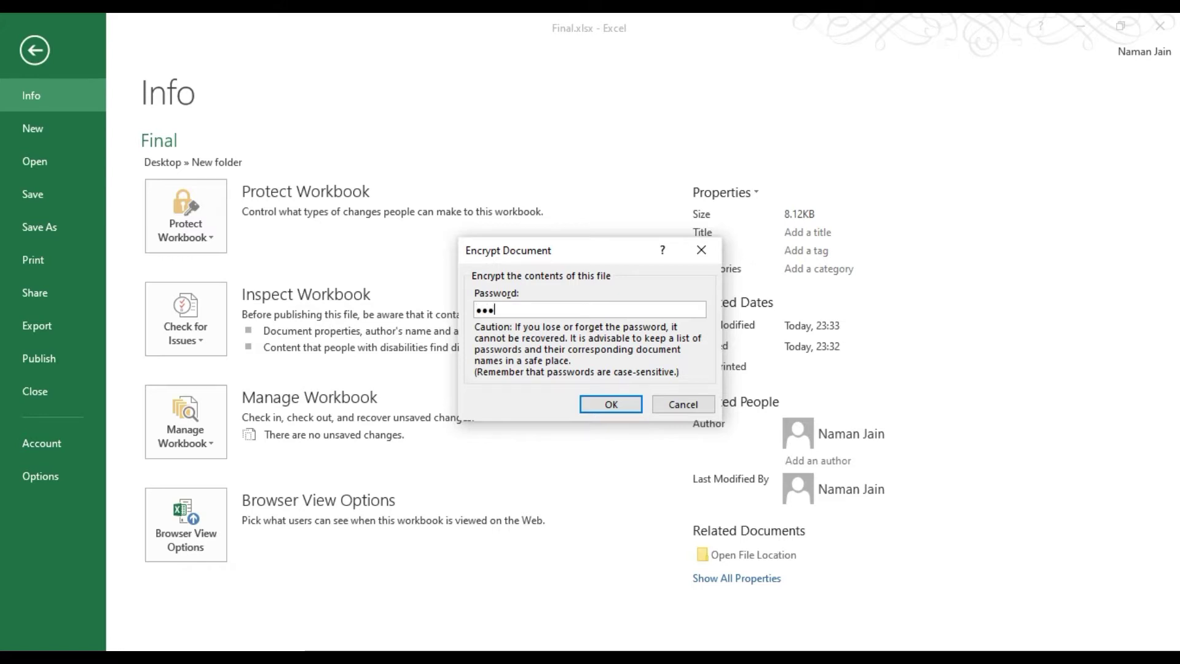
pyautogui.click(595, 404)
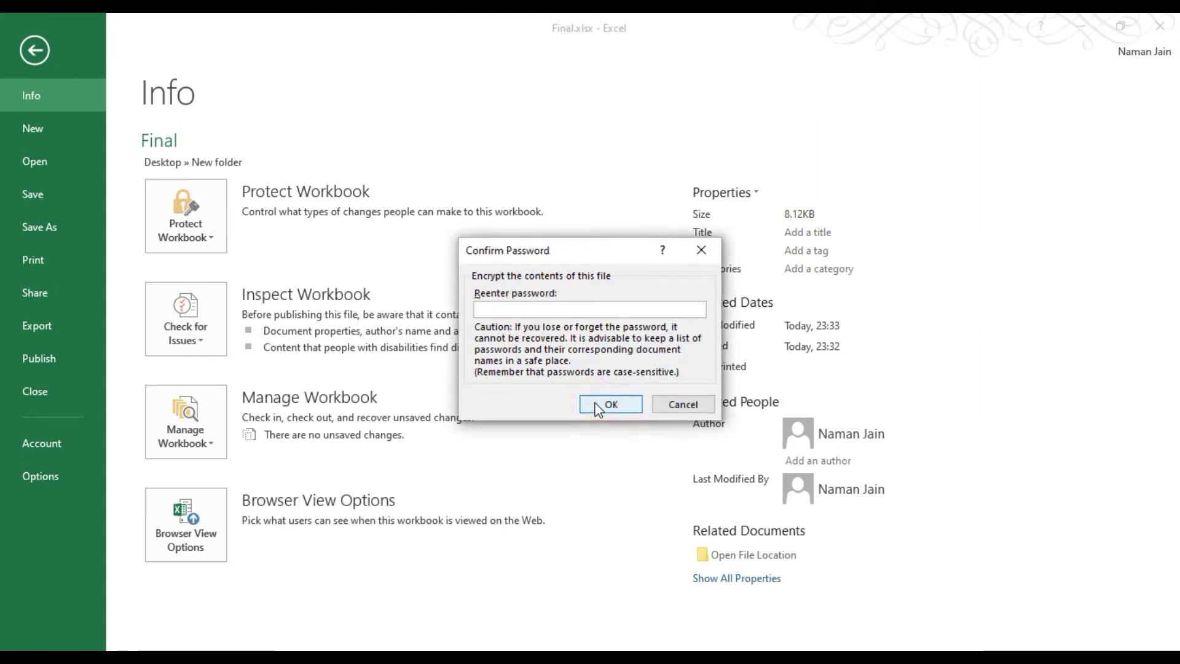
pyautogui.write('1234')
pyautogui.click(622, 409)
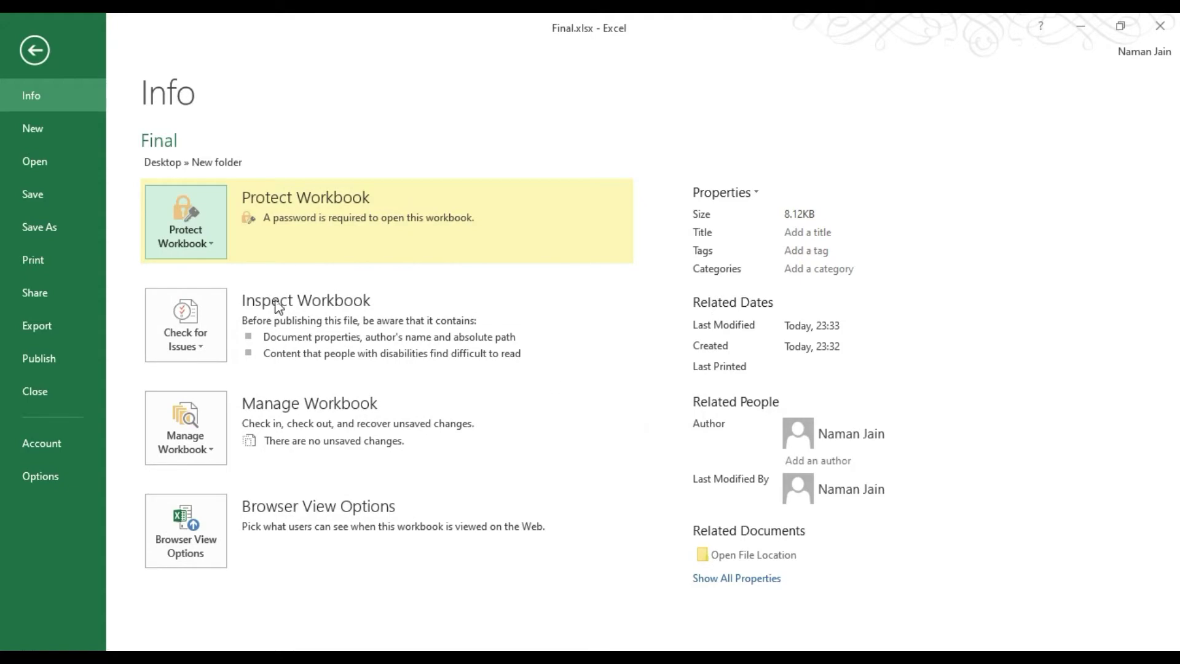
pyautogui.click(34, 54)
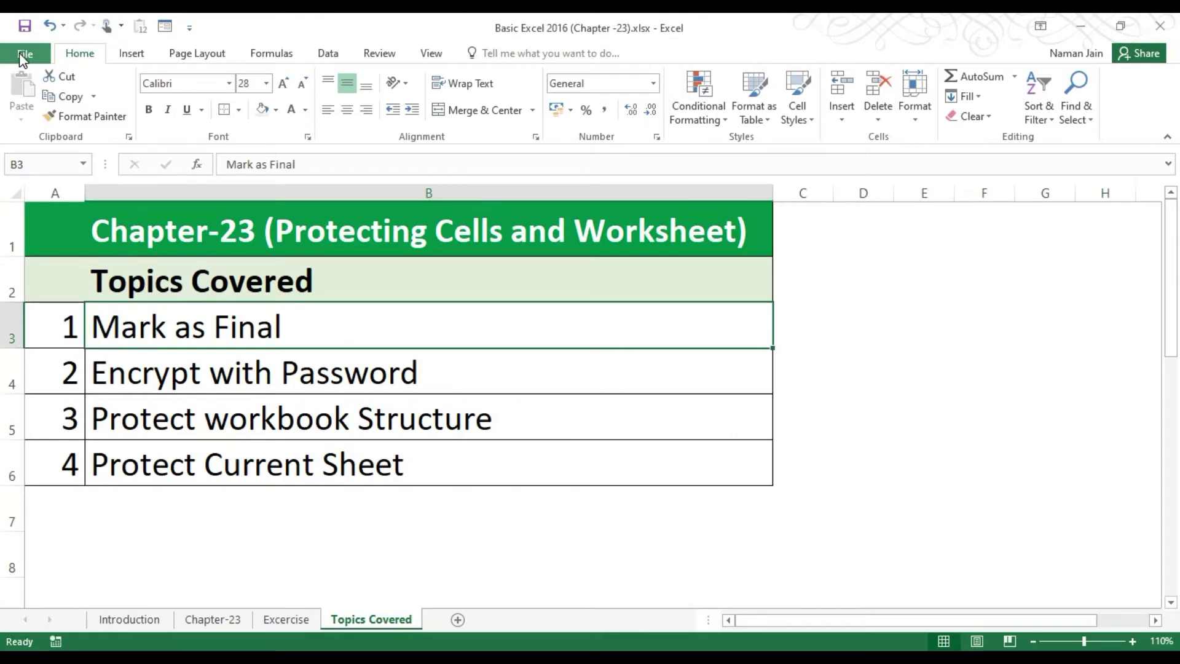
# Reopen Final.xlsx from Recent files using its password, then select cells A2 and A1.
pyautogui.click(24, 54)
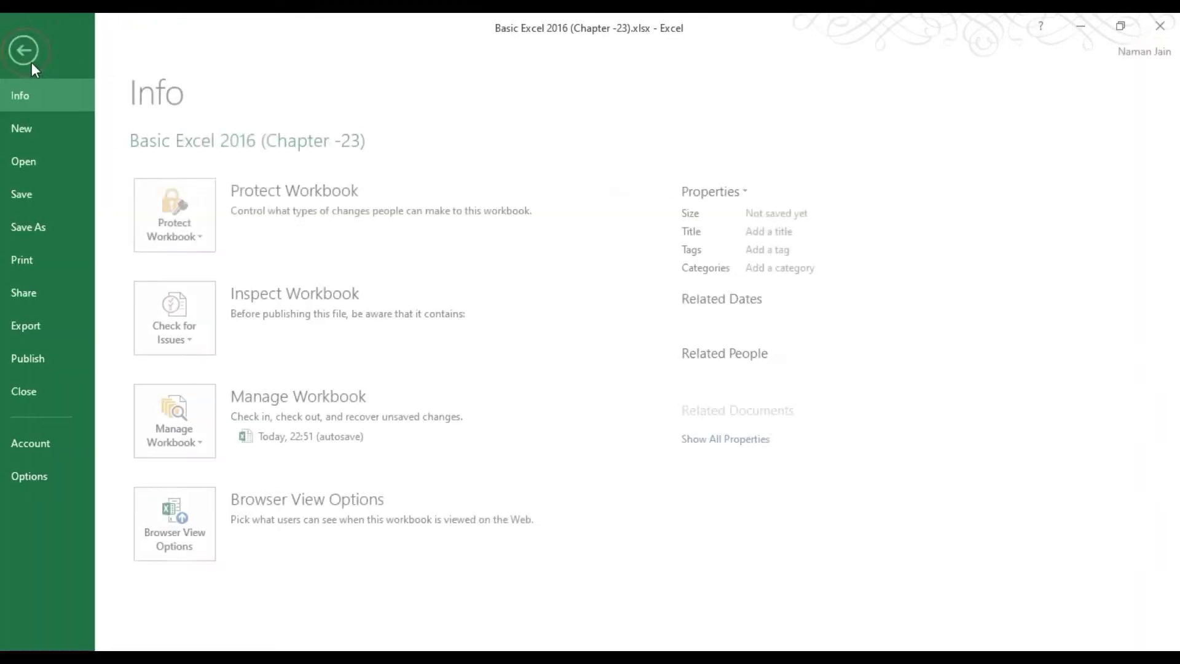
pyautogui.click(69, 158)
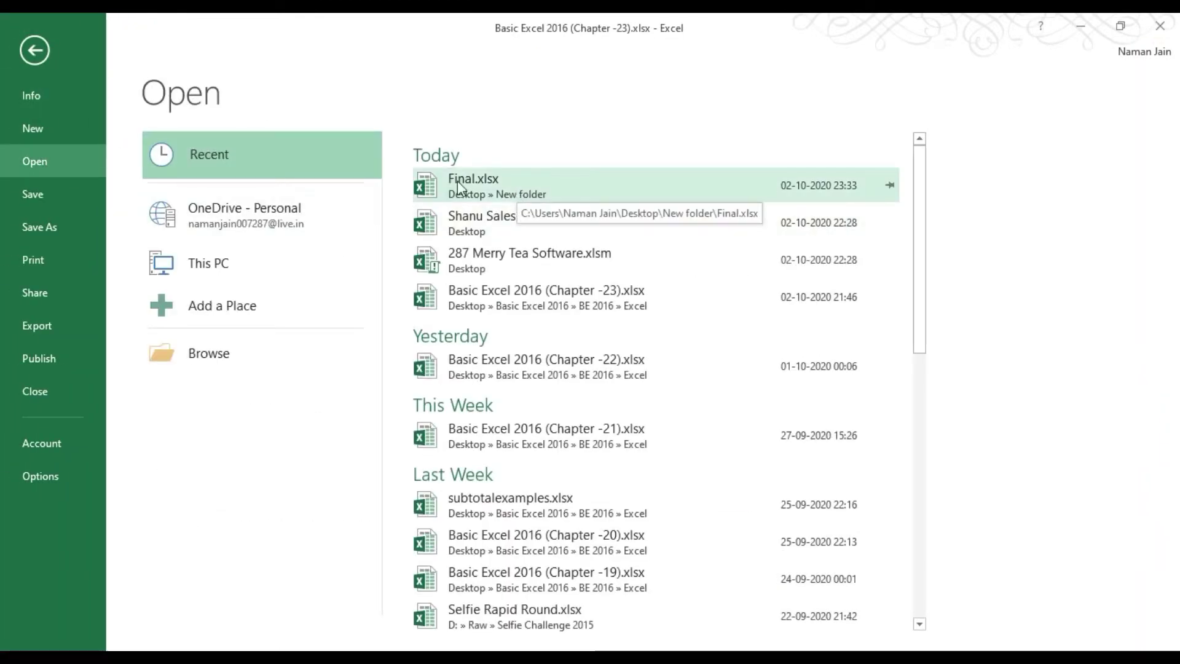
pyautogui.click(473, 183)
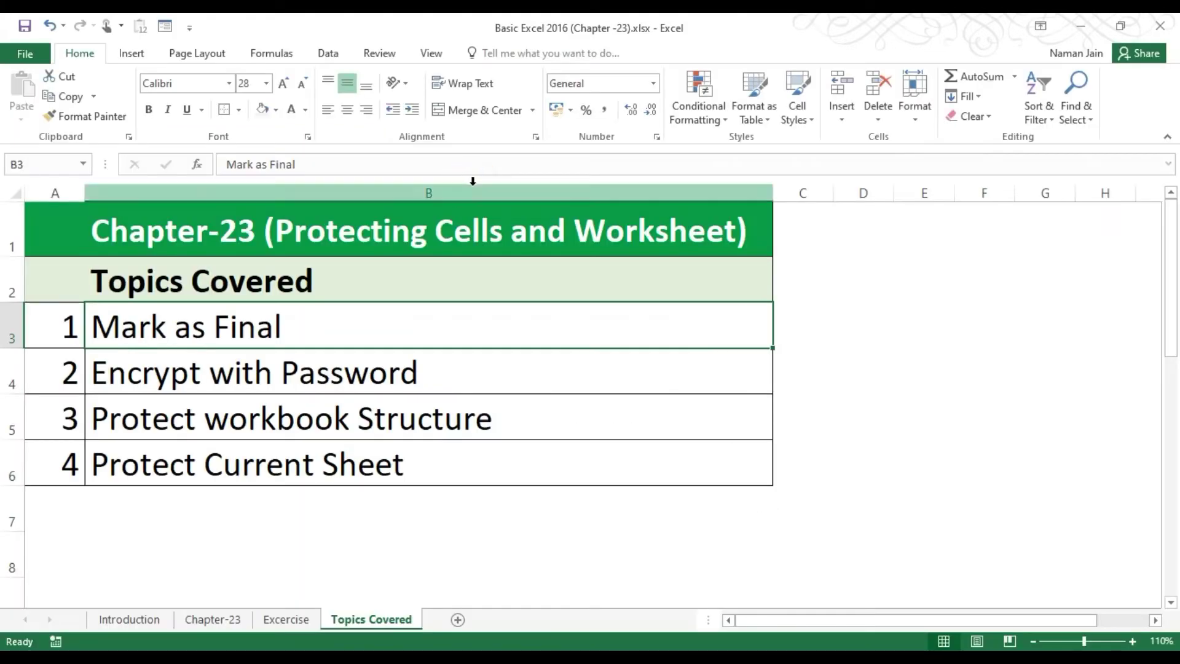
pyautogui.click(617, 224)
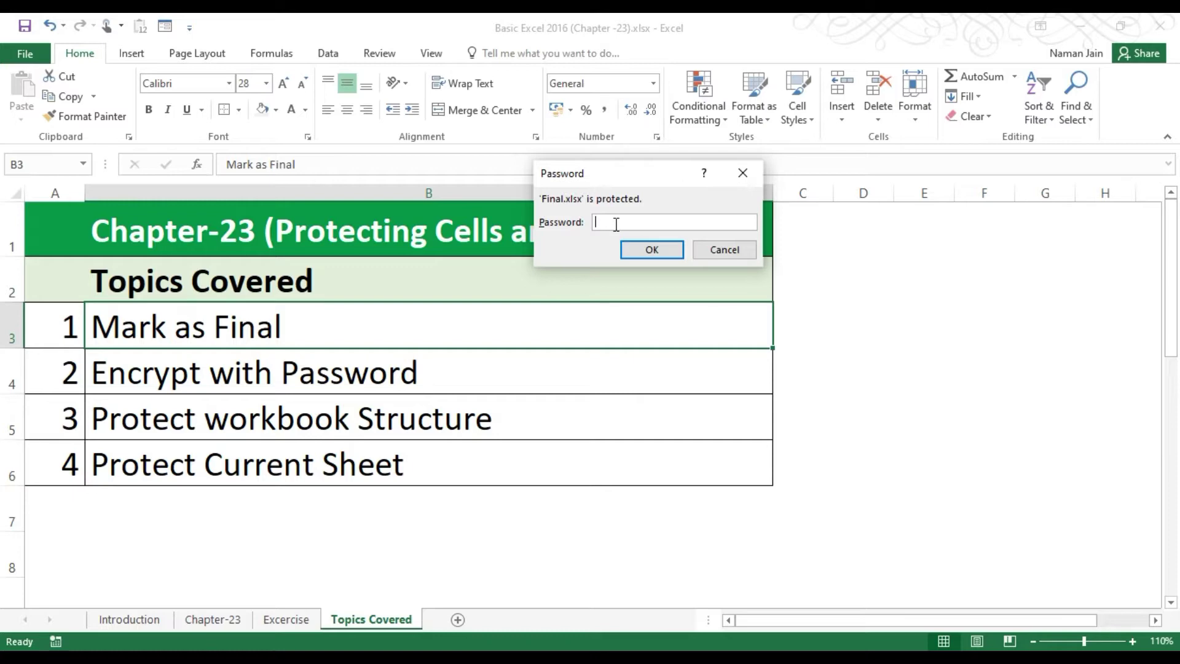
pyautogui.write('••••')
pyautogui.press('Return')
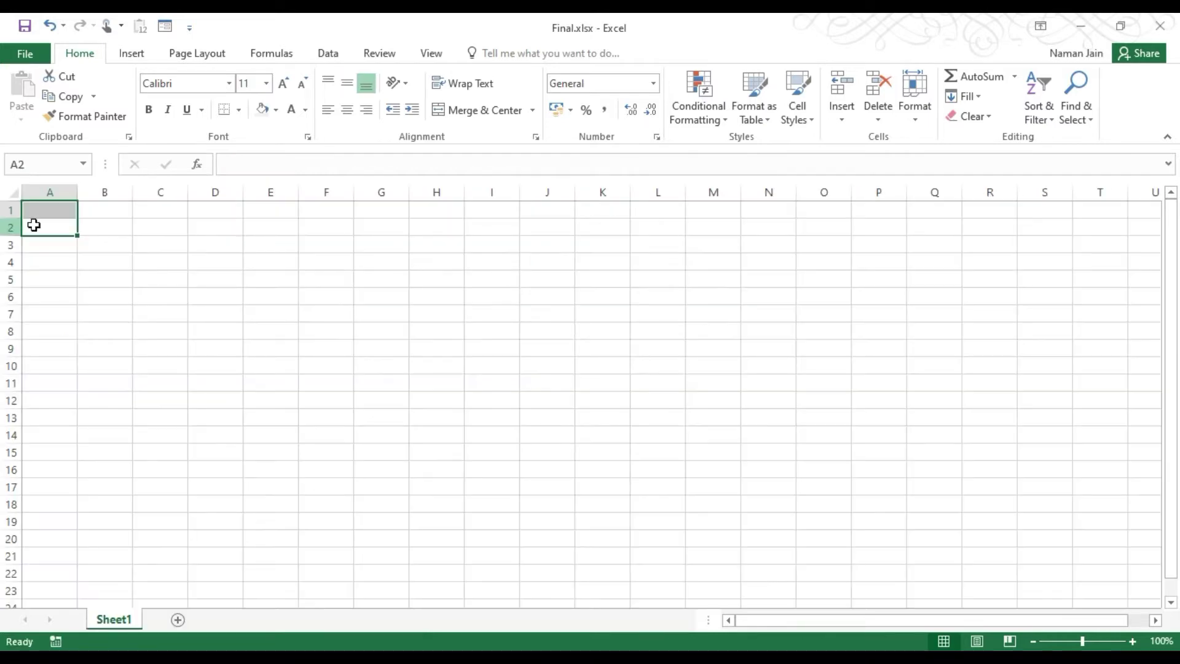
pyautogui.click(59, 223)
pyautogui.click(58, 207)
pyautogui.click(59, 207)
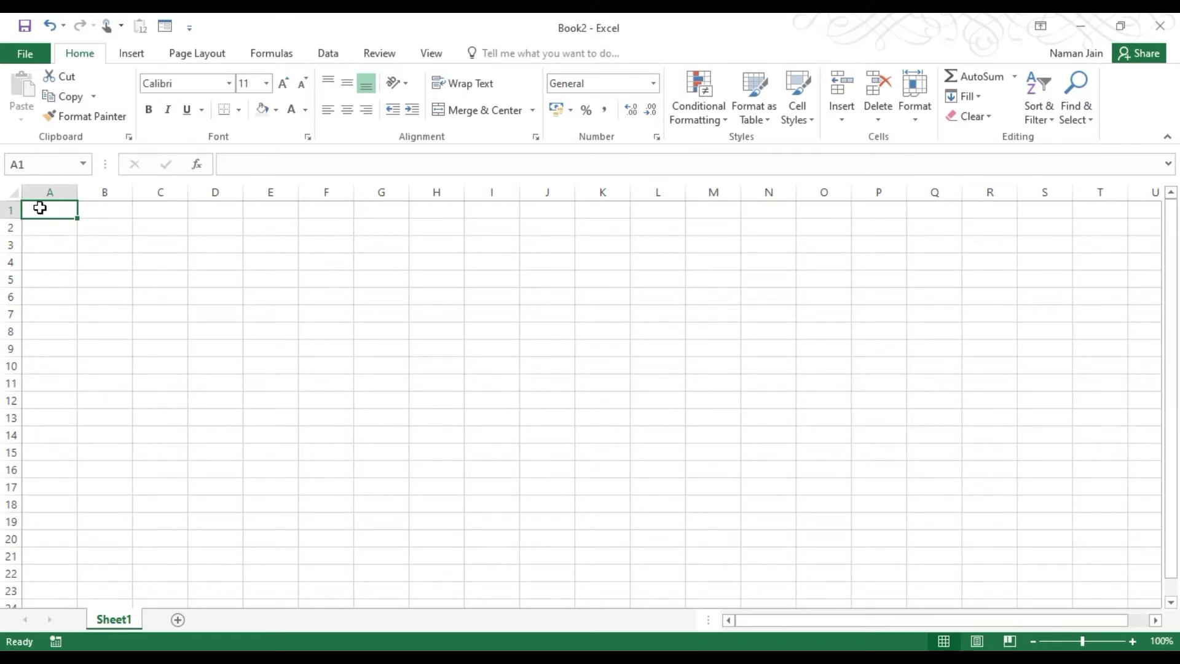
# Open Save As for Book2 in the Desktop's New folder, then Tools > General Options.
pyautogui.click(24, 51)
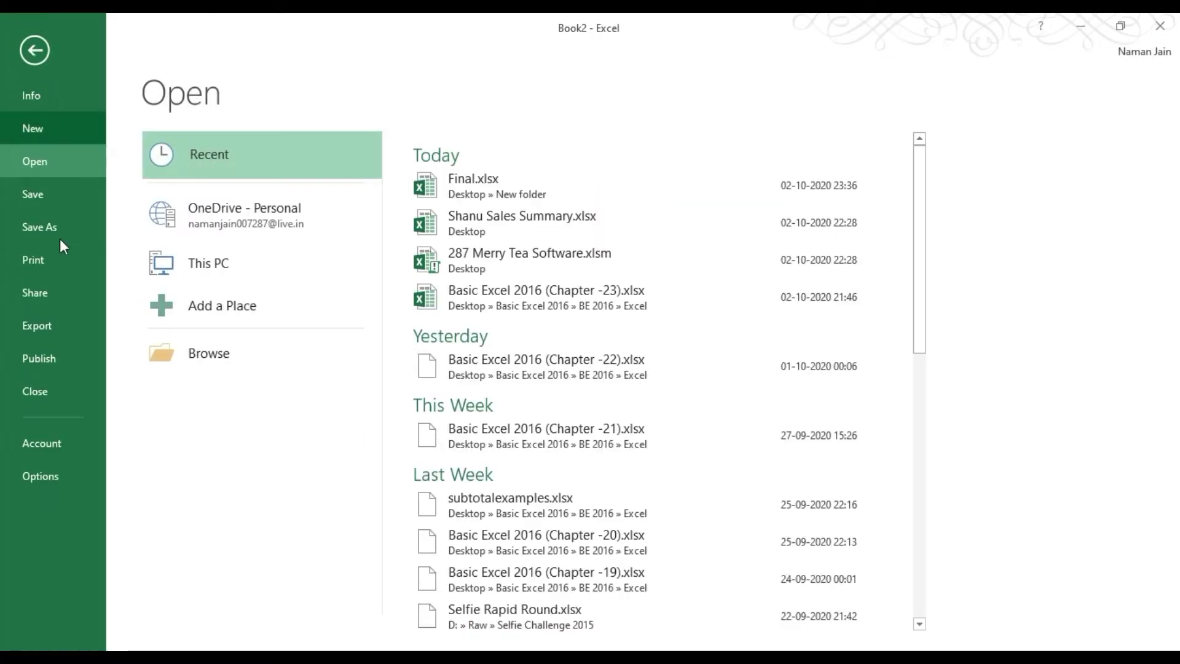
pyautogui.click(60, 226)
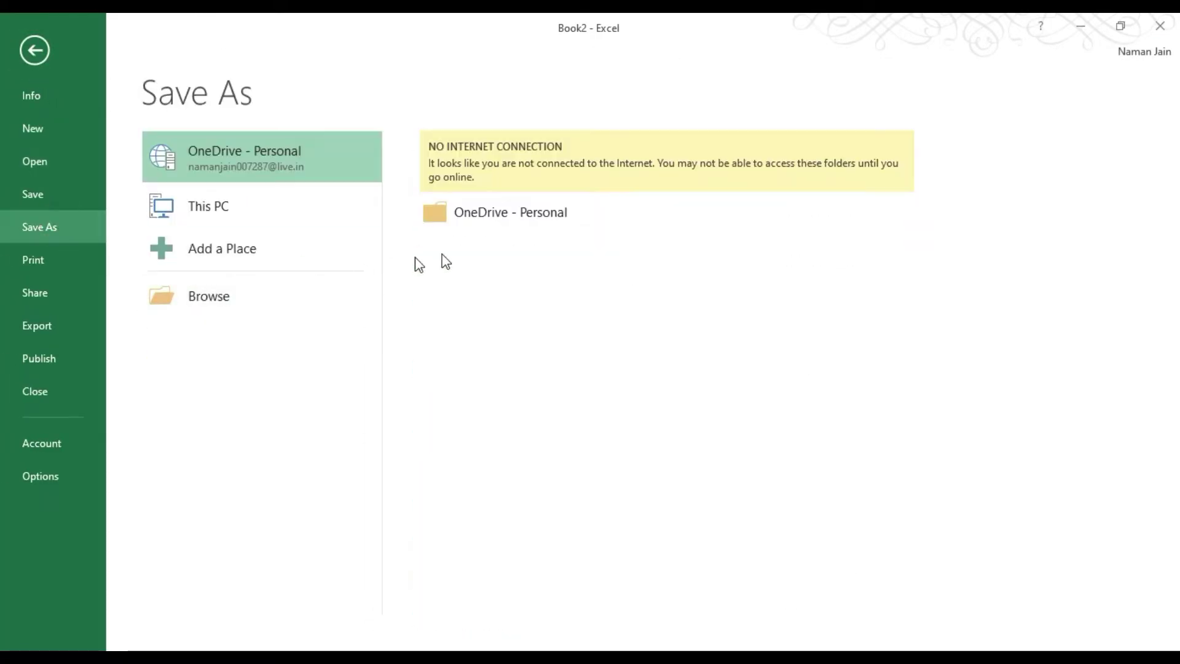
pyautogui.click(304, 209)
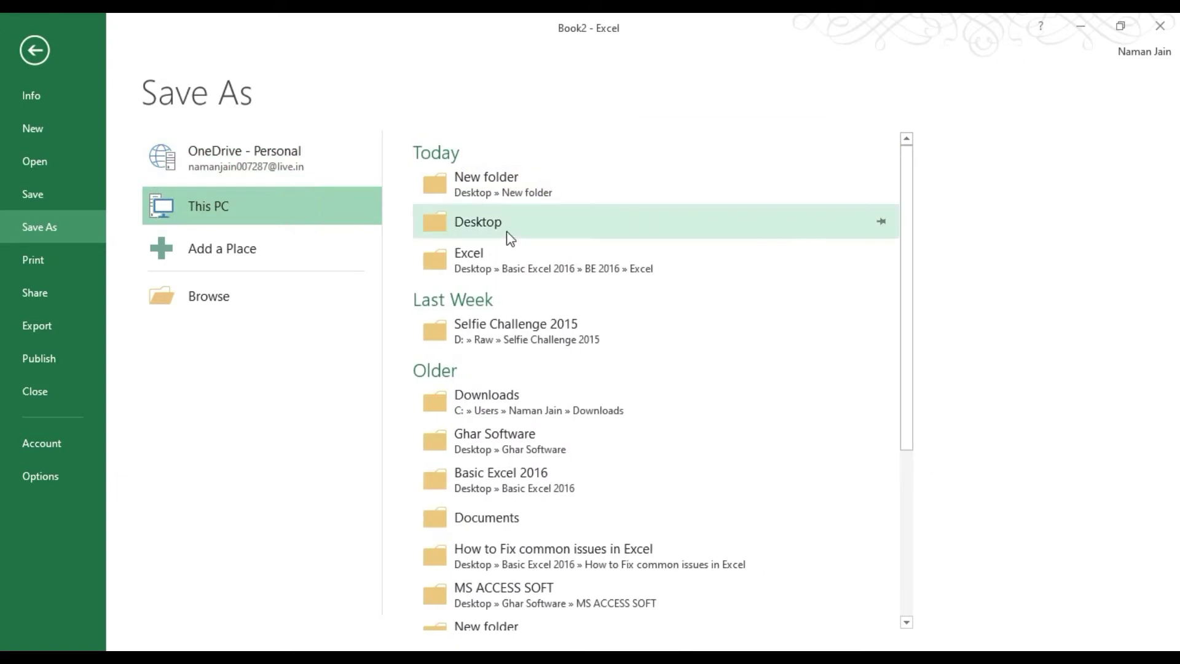
pyautogui.click(508, 191)
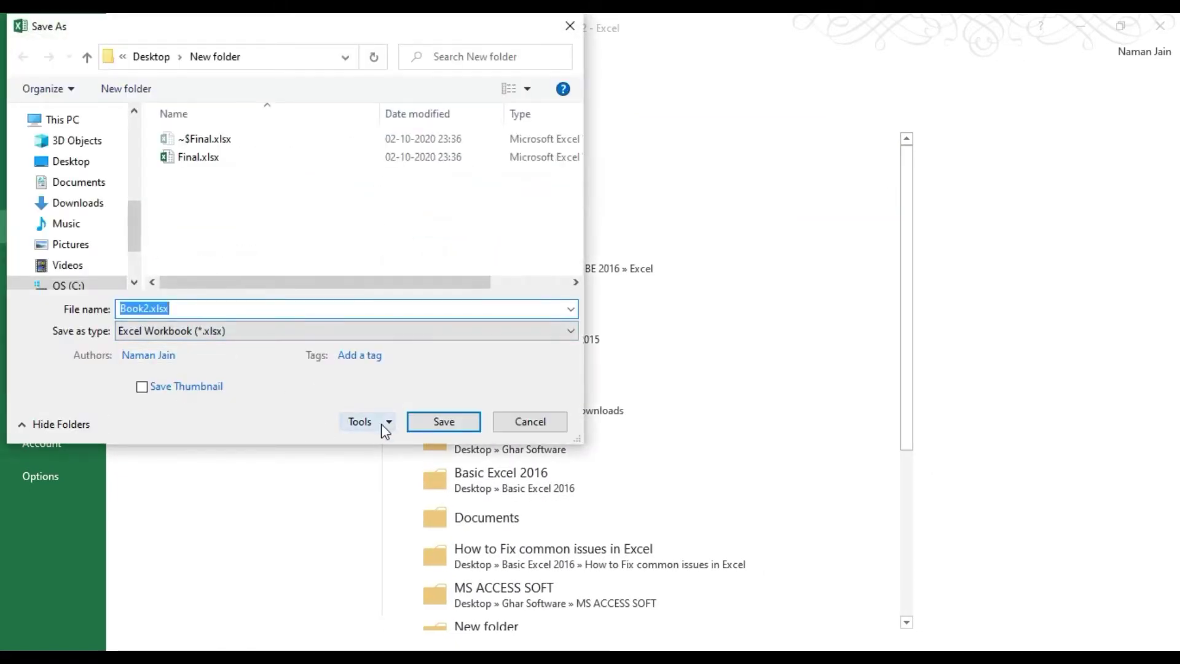
pyautogui.click(382, 423)
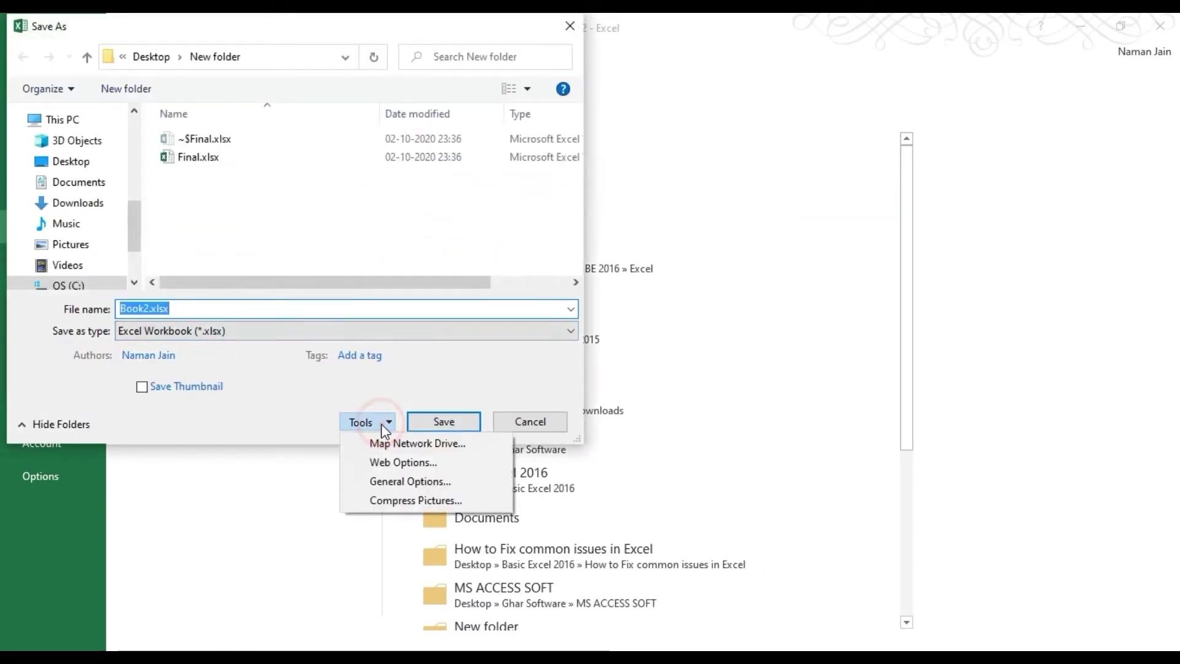
pyautogui.click(405, 484)
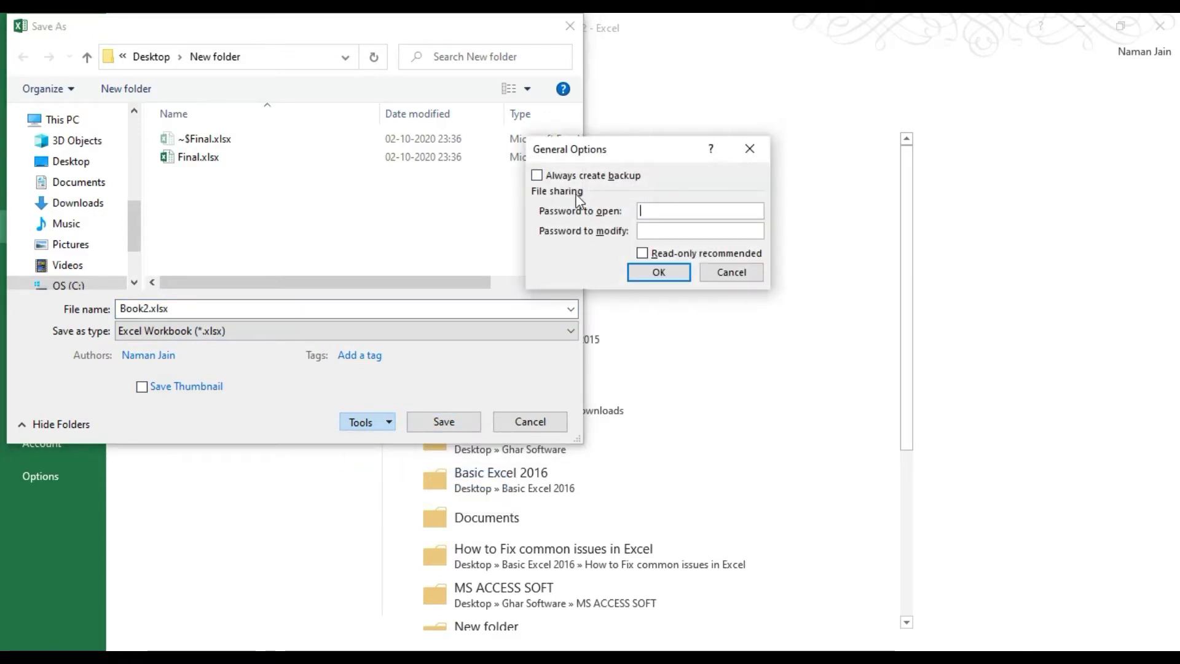
# Enter a password to modify in the General Options dialog.
pyautogui.moveTo(589, 143); pyautogui.dragTo(432, 144)
pyautogui.click(493, 203)
pyautogui.click(525, 202)
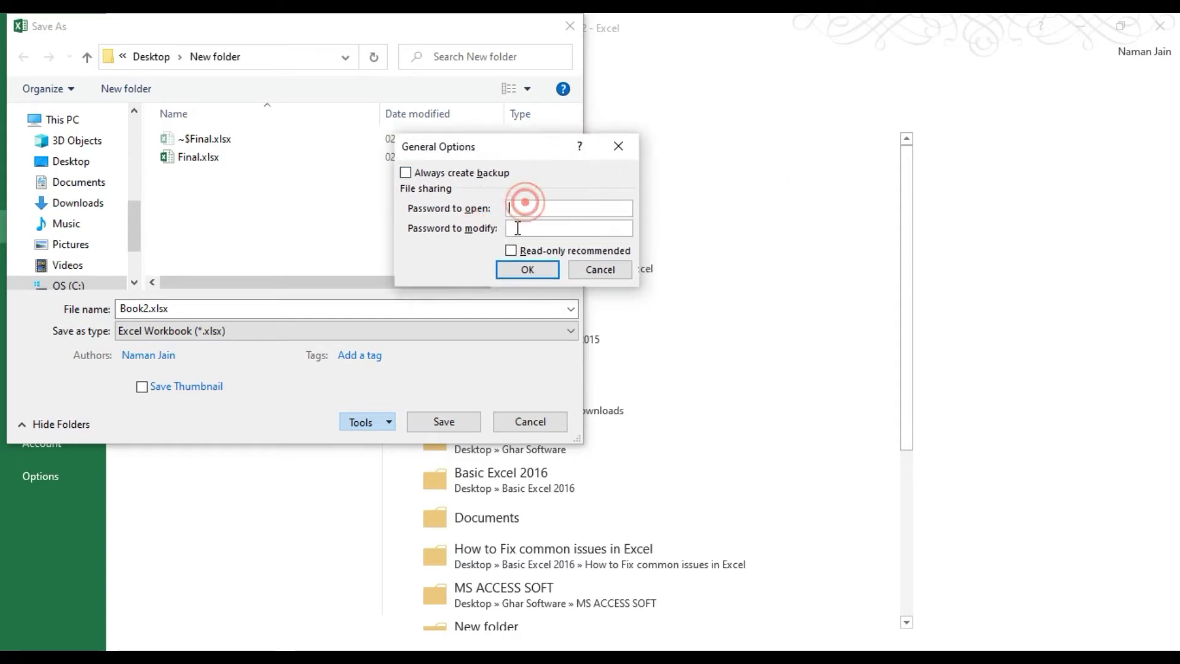
pyautogui.click(518, 229)
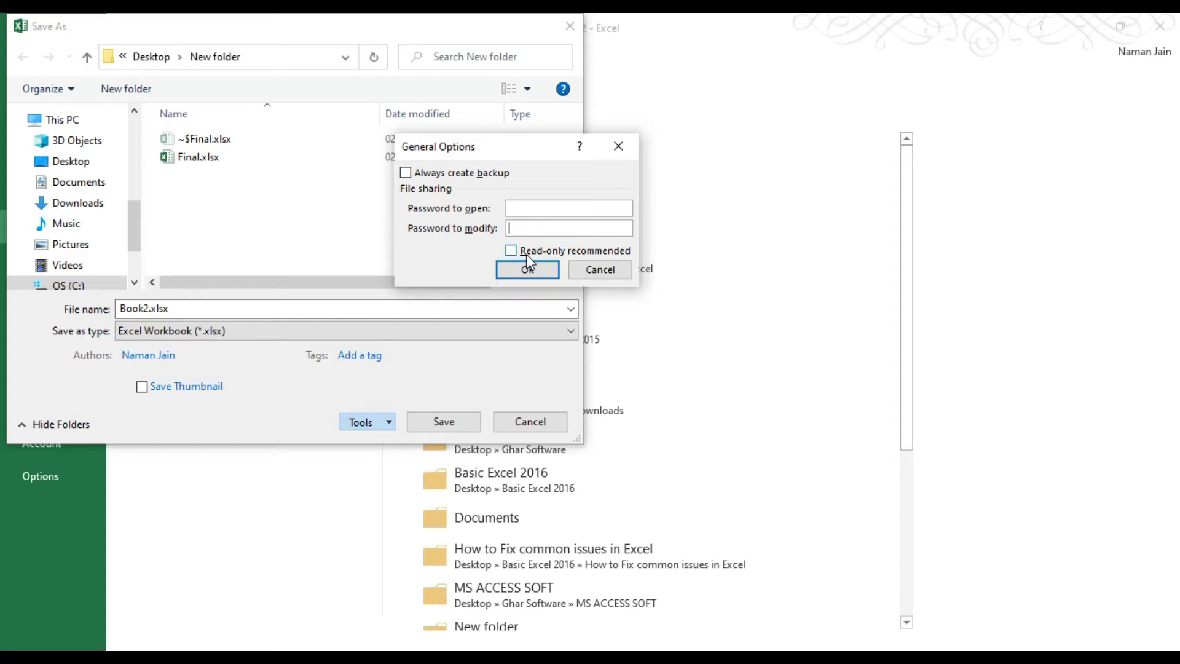
pyautogui.click(545, 209)
pyautogui.click(535, 226)
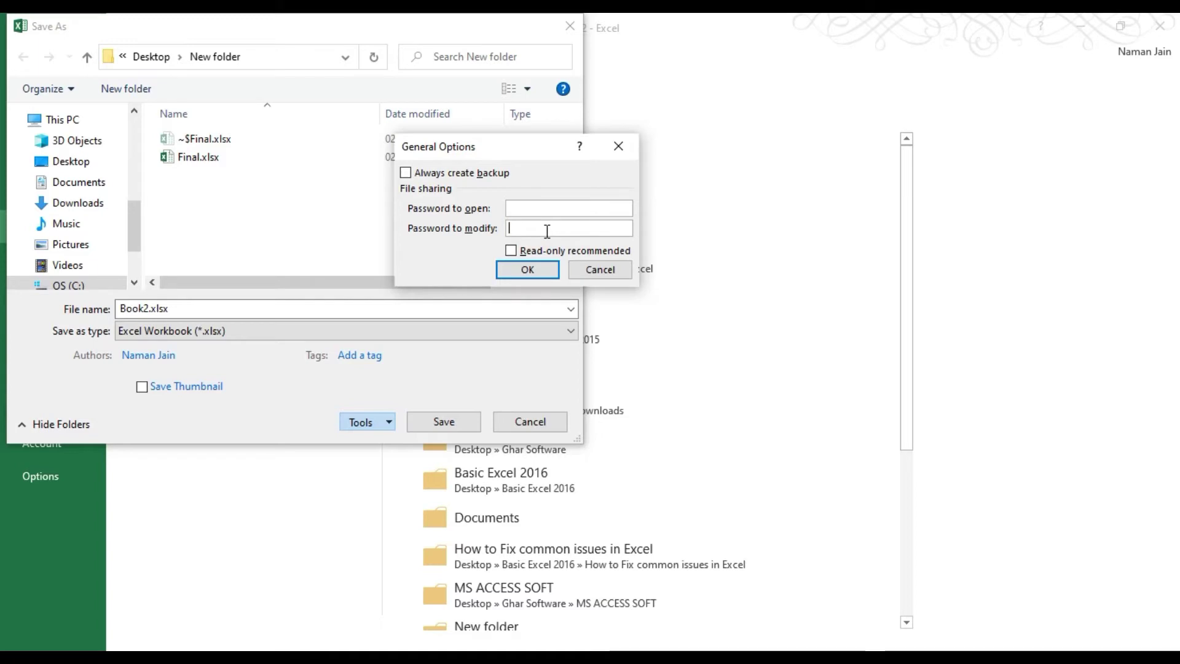
pyautogui.click(551, 209)
pyautogui.click(547, 226)
pyautogui.click(547, 205)
pyautogui.click(545, 227)
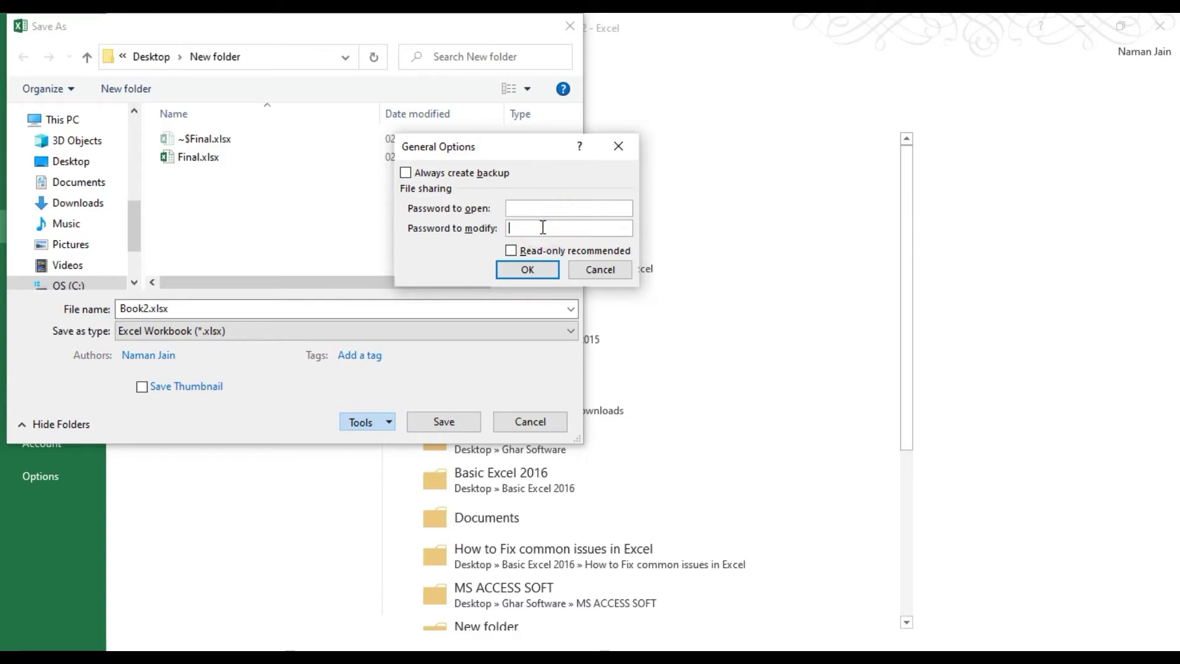
pyautogui.click(525, 208)
pyautogui.click(520, 224)
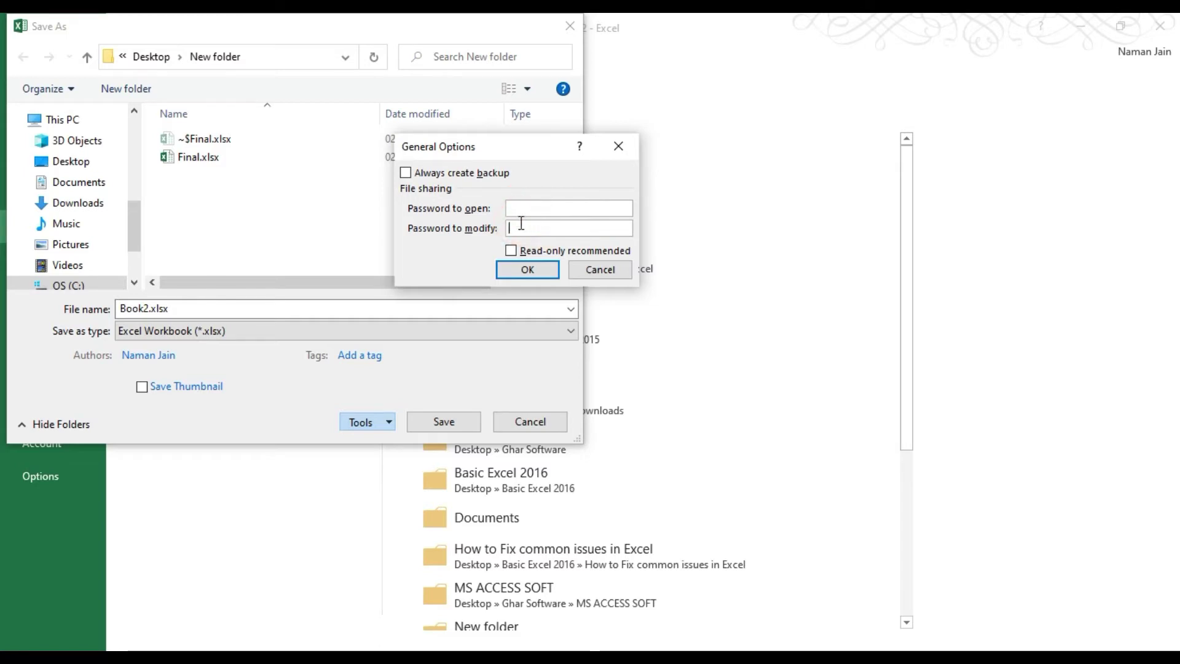
pyautogui.write('1234')
# Tick Read-only recommended, confirm the modify password, save Book2.xlsx and close it.
pyautogui.click(521, 252)
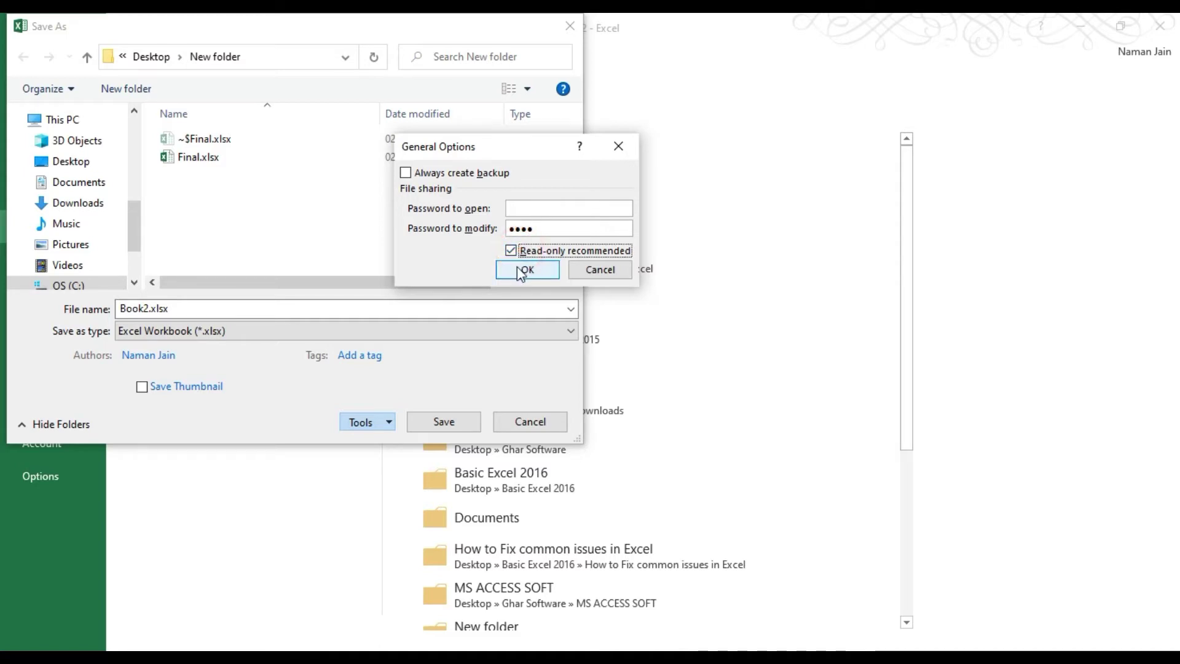
pyautogui.click(518, 281)
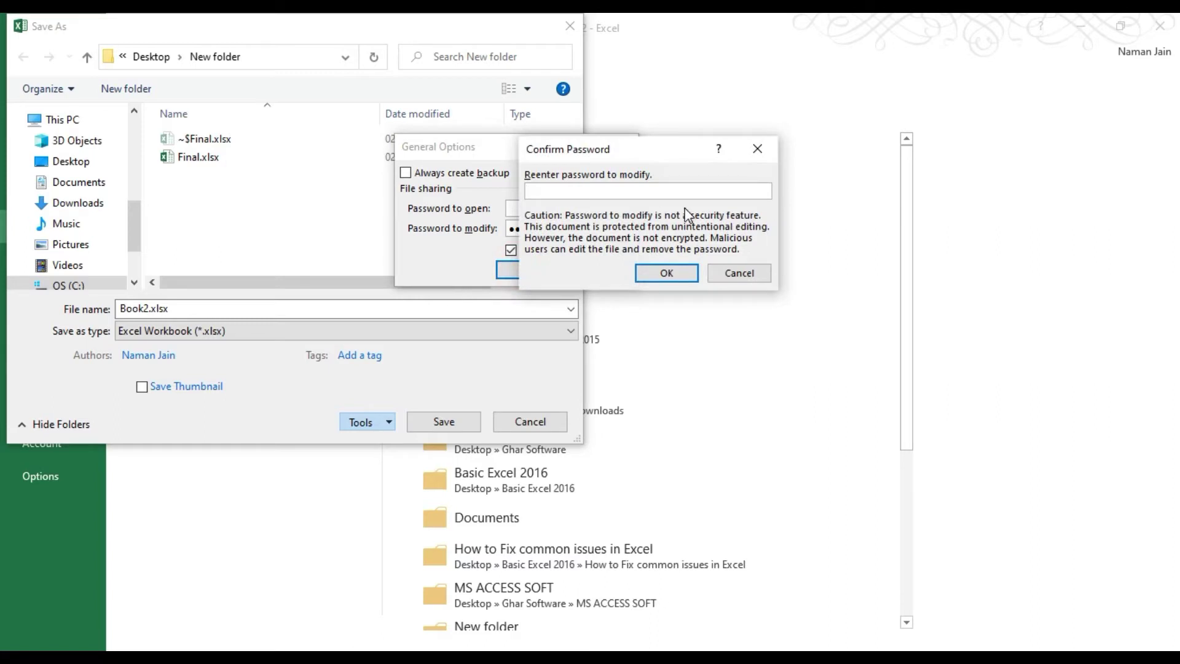
pyautogui.write('1234')
pyautogui.click(681, 272)
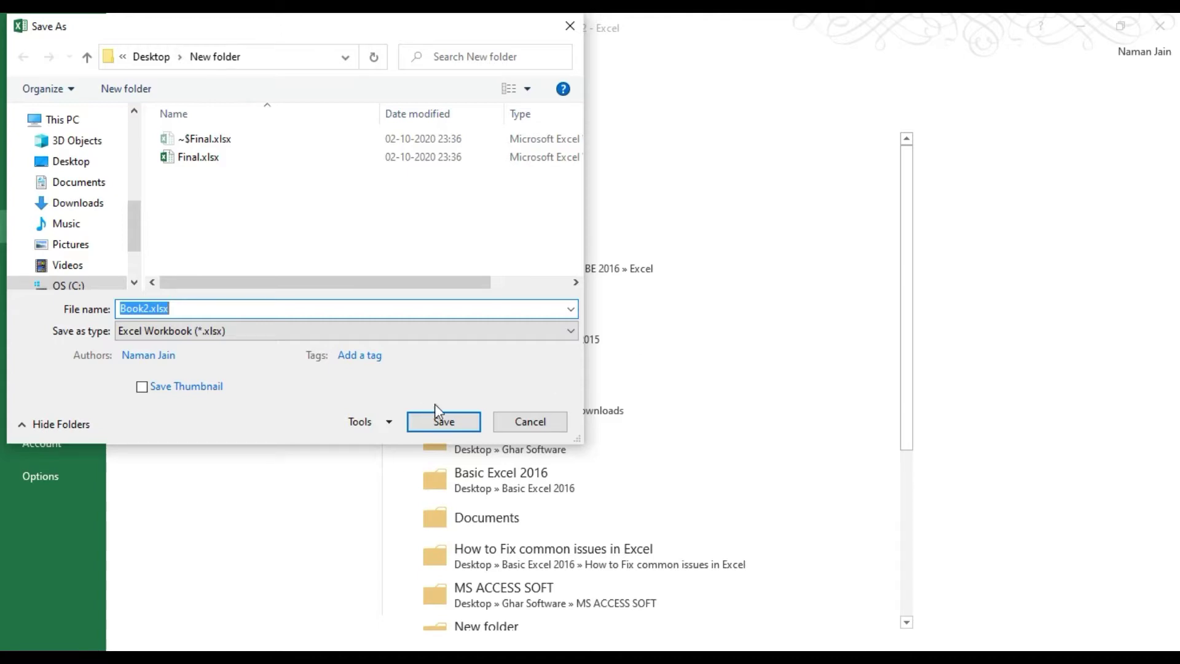
pyautogui.click(438, 423)
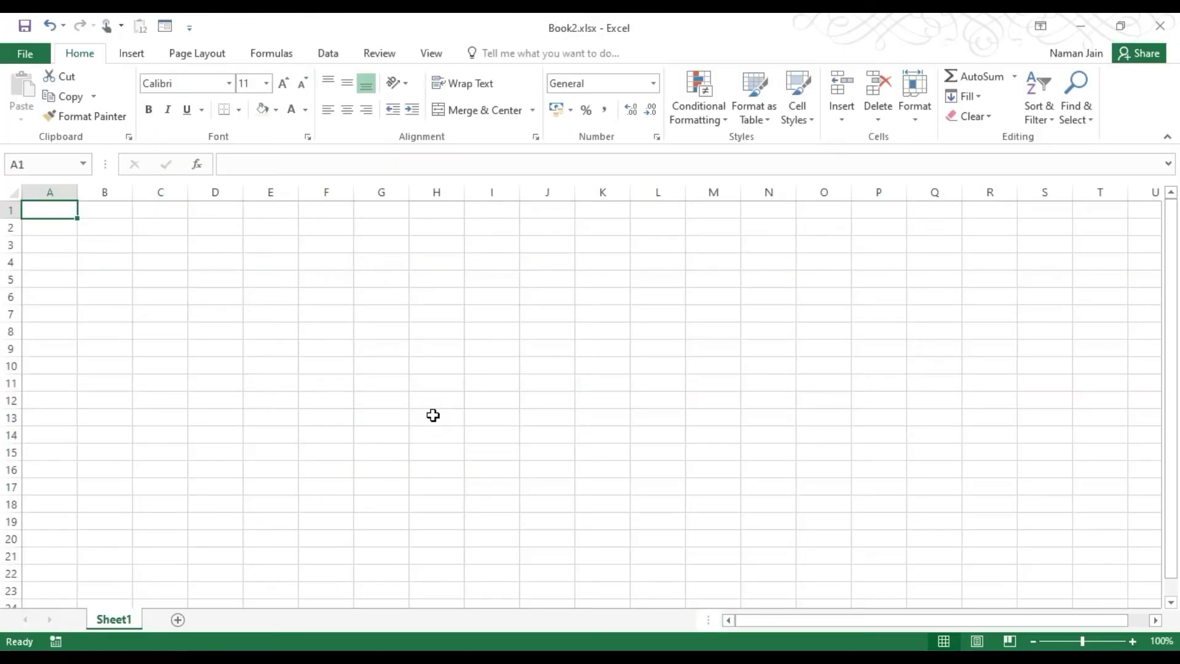
pyautogui.click(1168, 29)
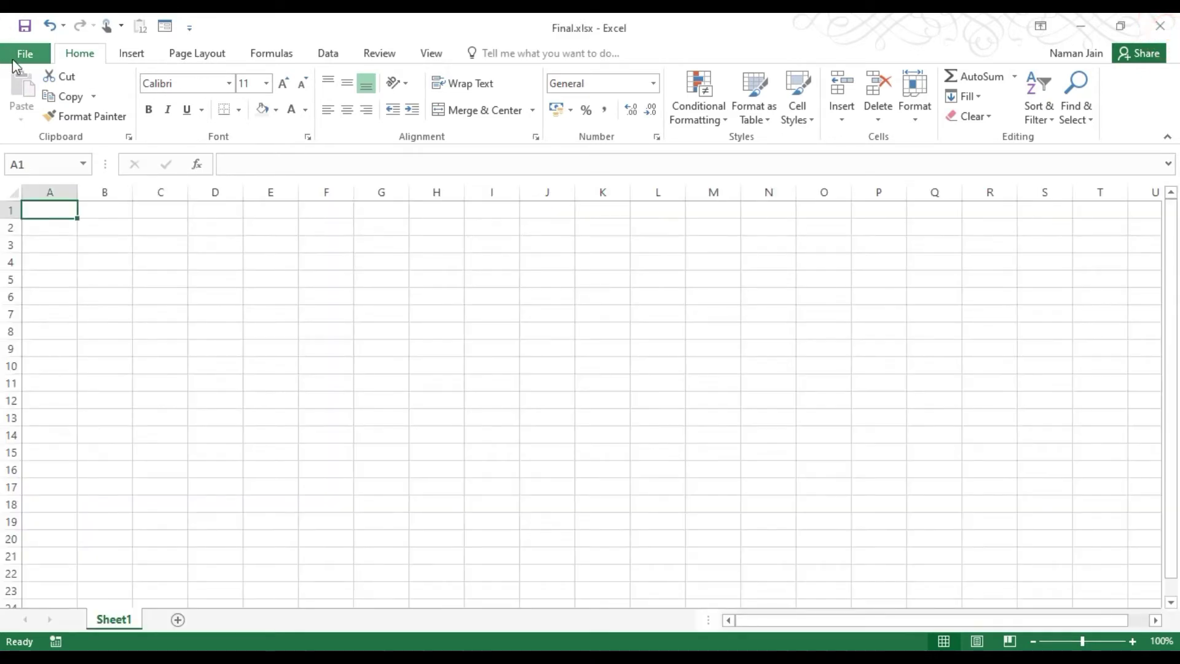
# Reopen Book2.xlsx from recent files as read-only, without the password.
pyautogui.click(23, 54)
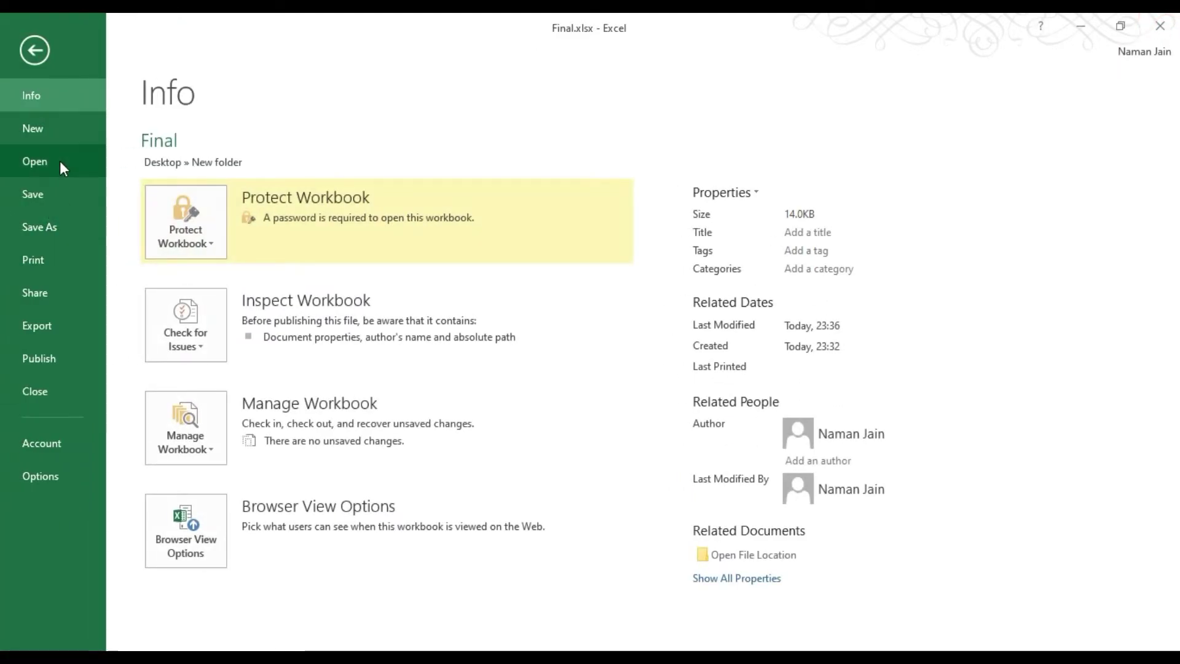
pyautogui.click(60, 161)
pyautogui.click(573, 179)
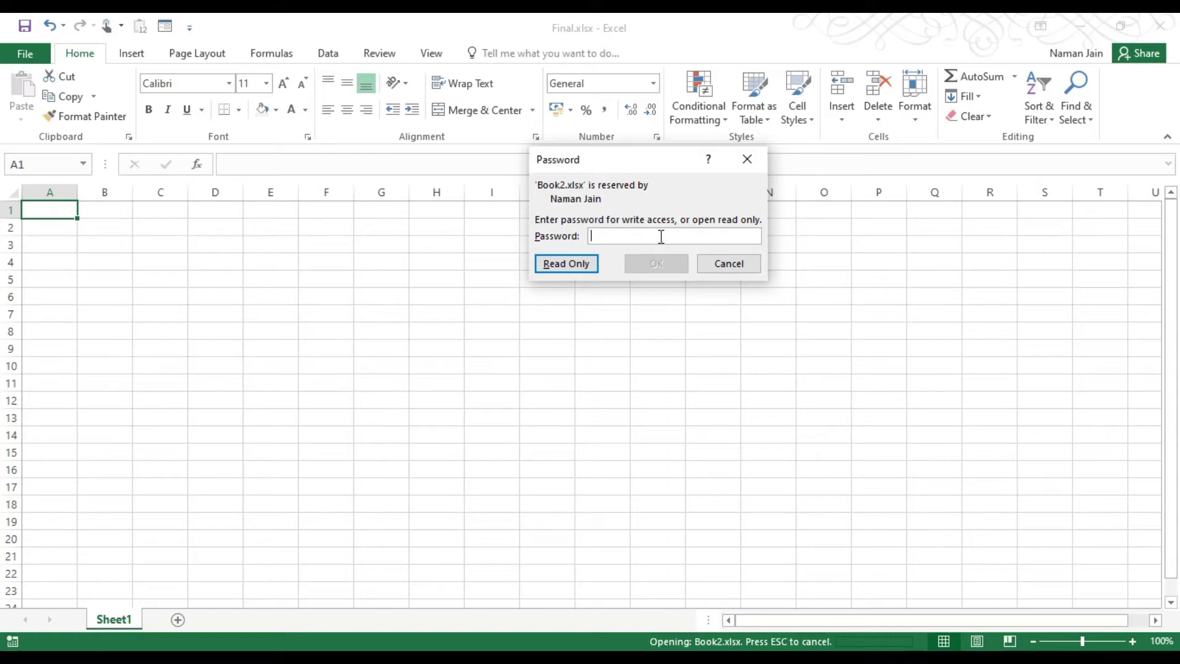
pyautogui.click(553, 266)
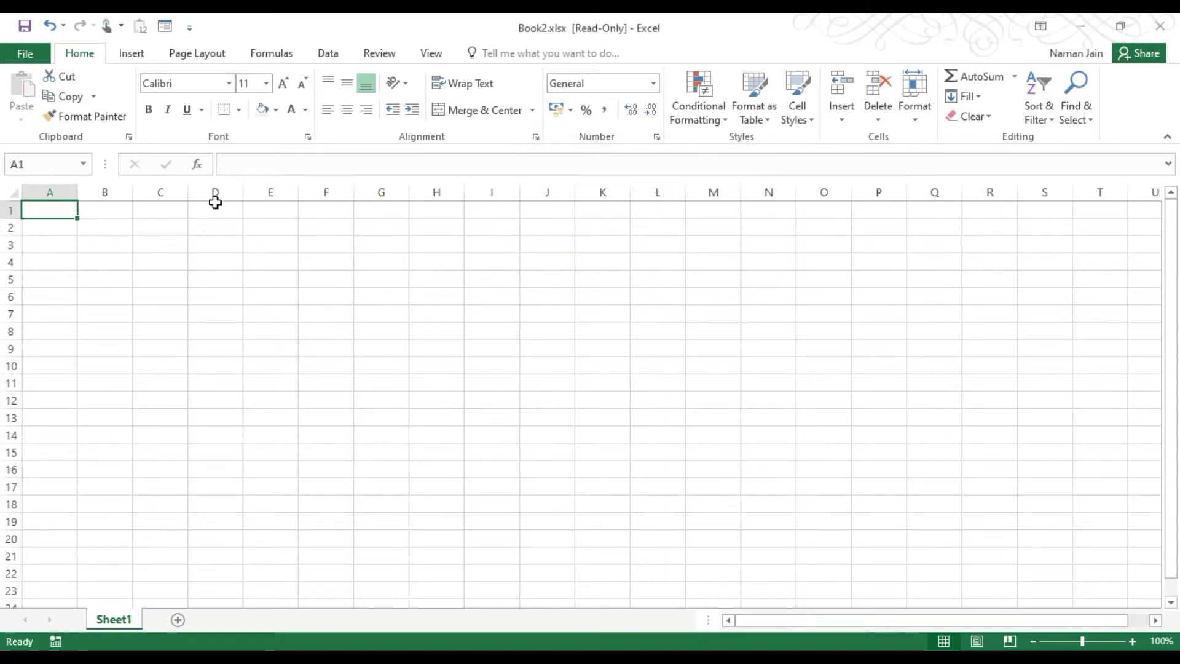
# Enter 'dfsd' in cell C2 and try to save the read-only workbook.
pyautogui.click(95, 217)
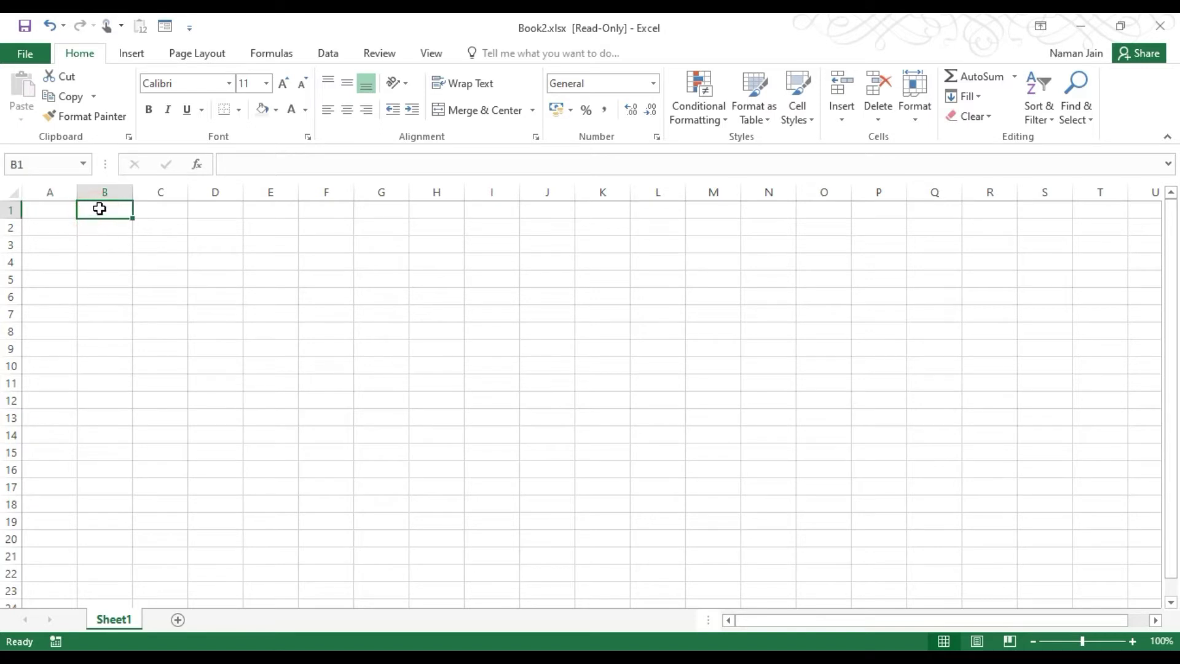
pyautogui.doubleClick(99, 208)
pyautogui.click(140, 224)
pyautogui.doubleClick(142, 225)
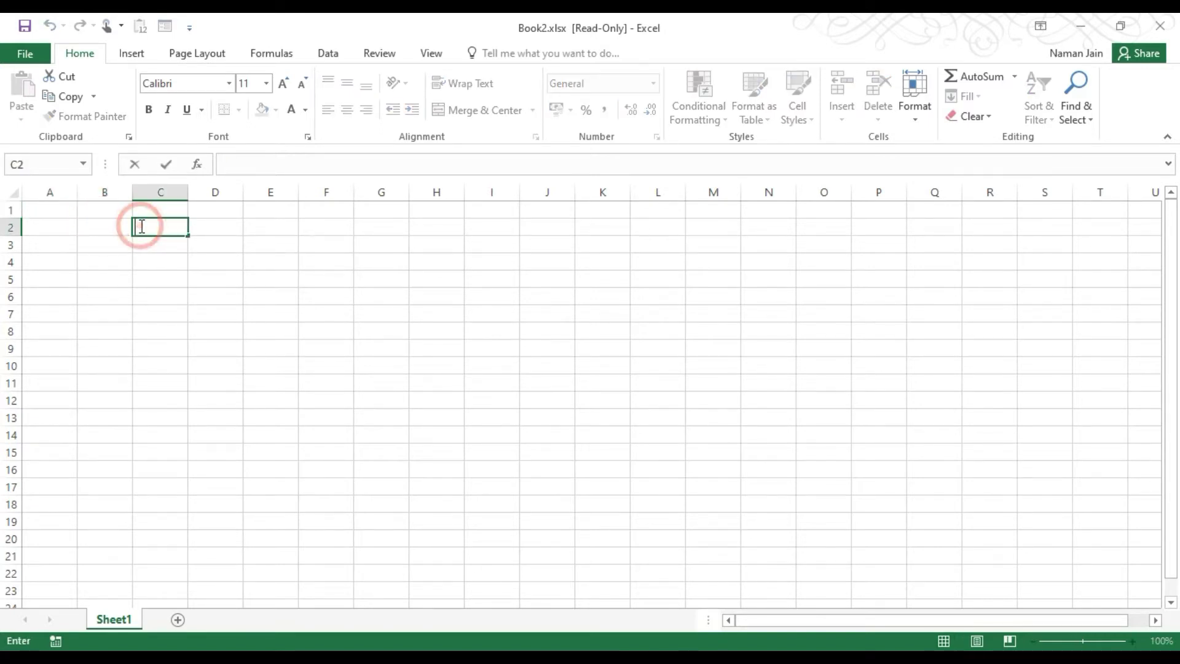
pyautogui.write('dfsd')
pyautogui.press('Return')
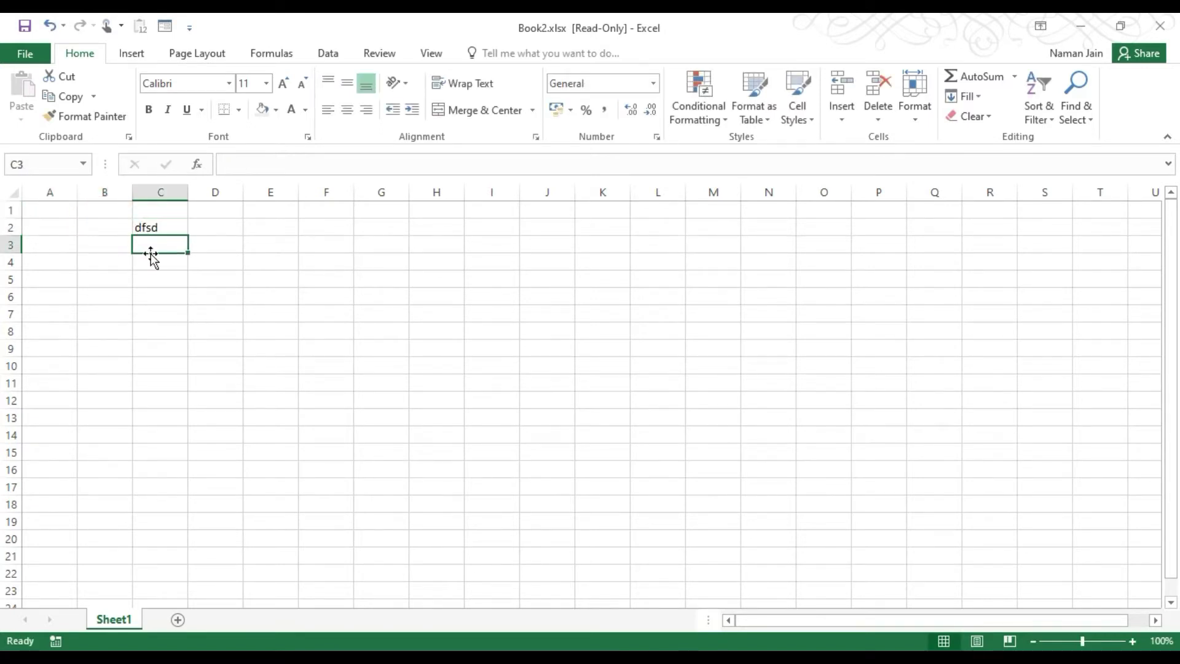
pyautogui.click(154, 259)
pyautogui.click(25, 26)
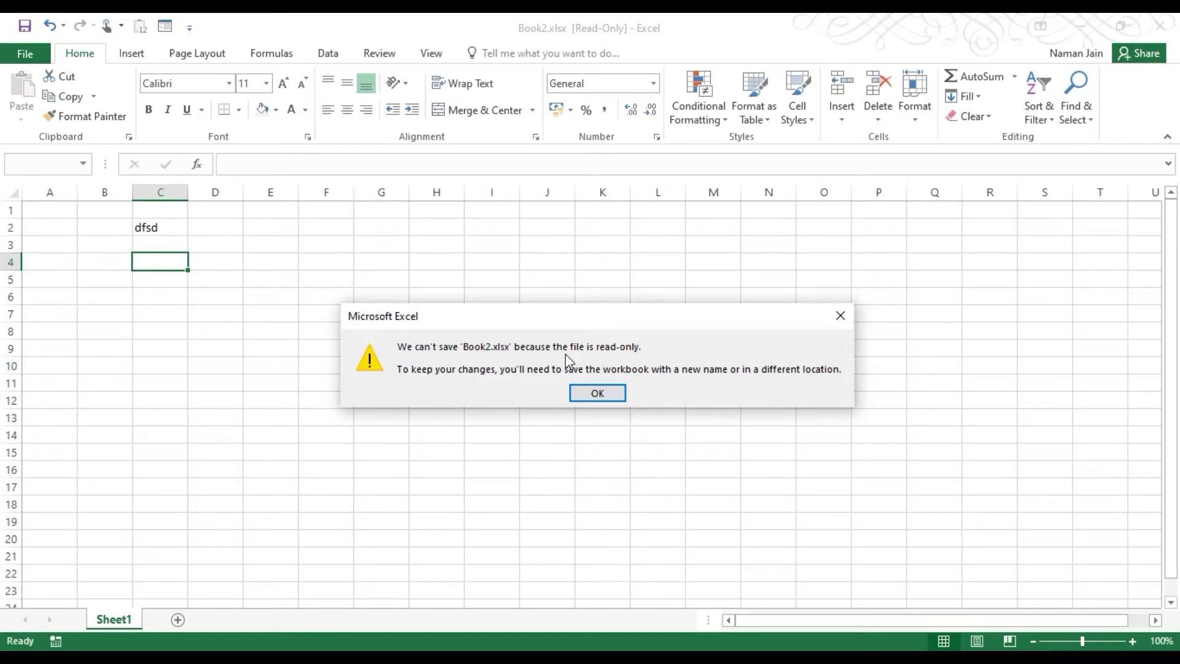
# Dismiss the read-only save warning and clear 'dfsd' from cell C2.
pyautogui.click(595, 397)
pyautogui.click(34, 49)
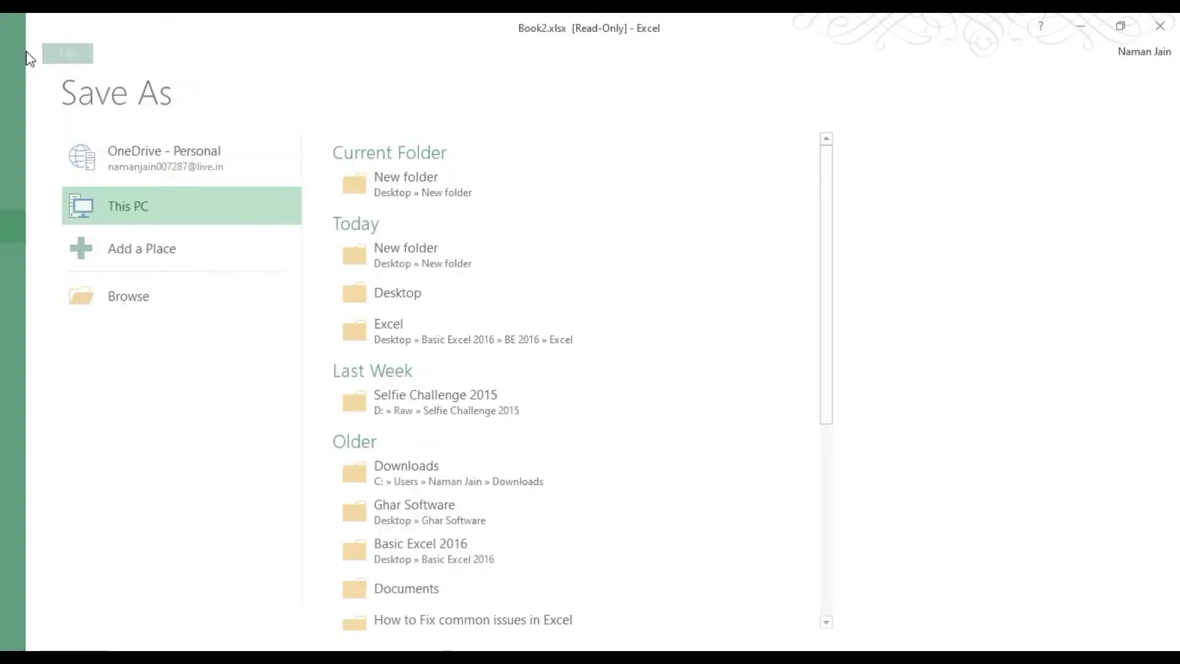
pyautogui.click(141, 226)
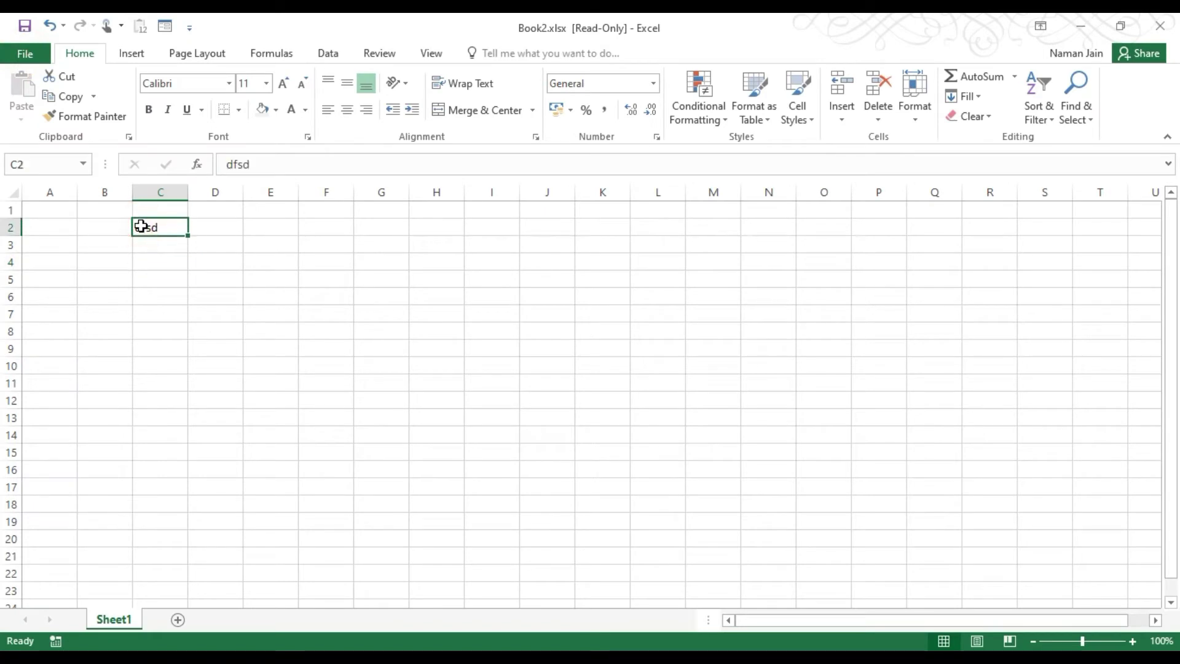
pyautogui.press('Delete')
# Close Book2 and discard its unsaved changes.
pyautogui.click(92, 224)
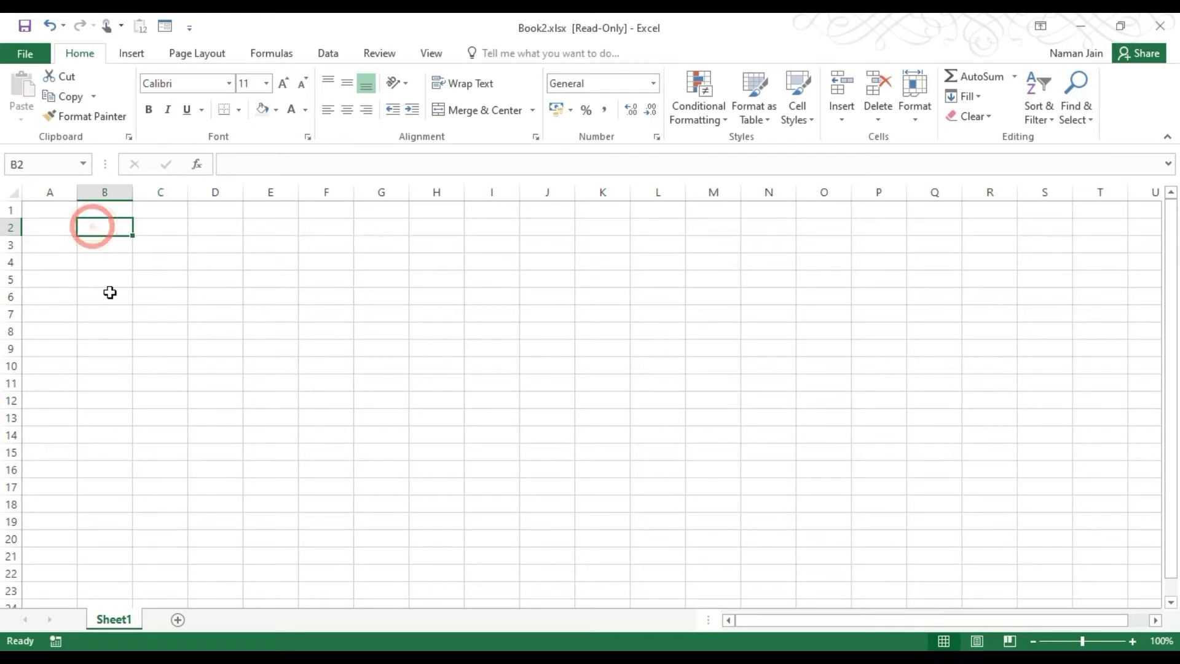
pyautogui.click(106, 293)
pyautogui.click(244, 315)
pyautogui.click(143, 221)
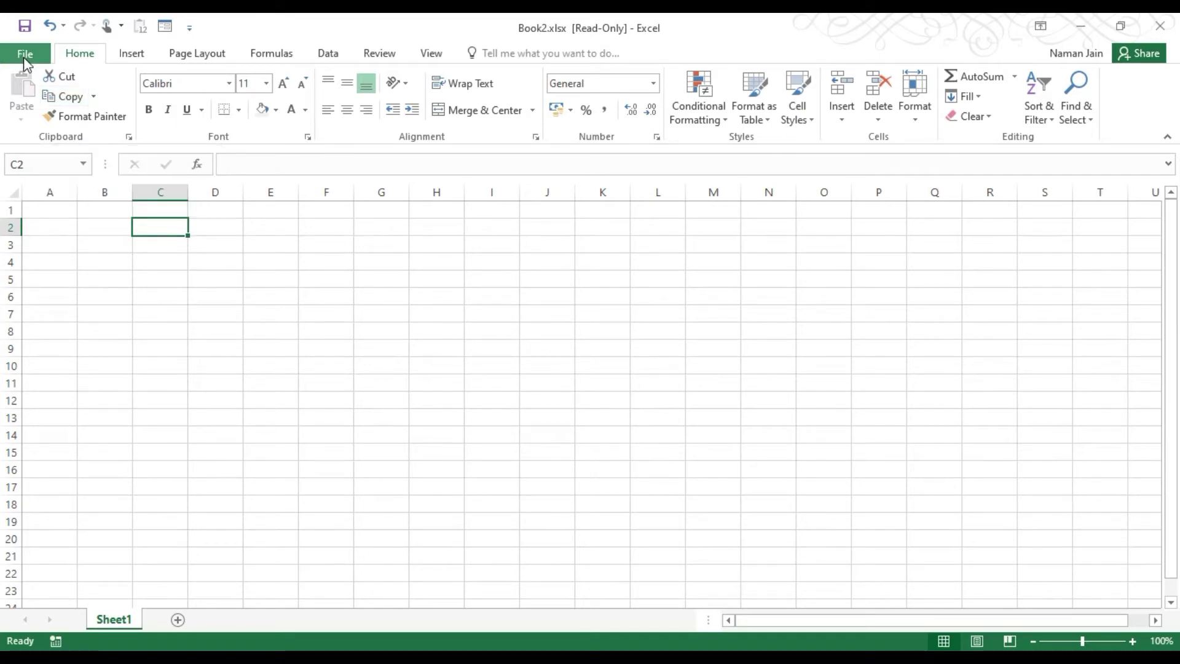
pyautogui.click(1160, 25)
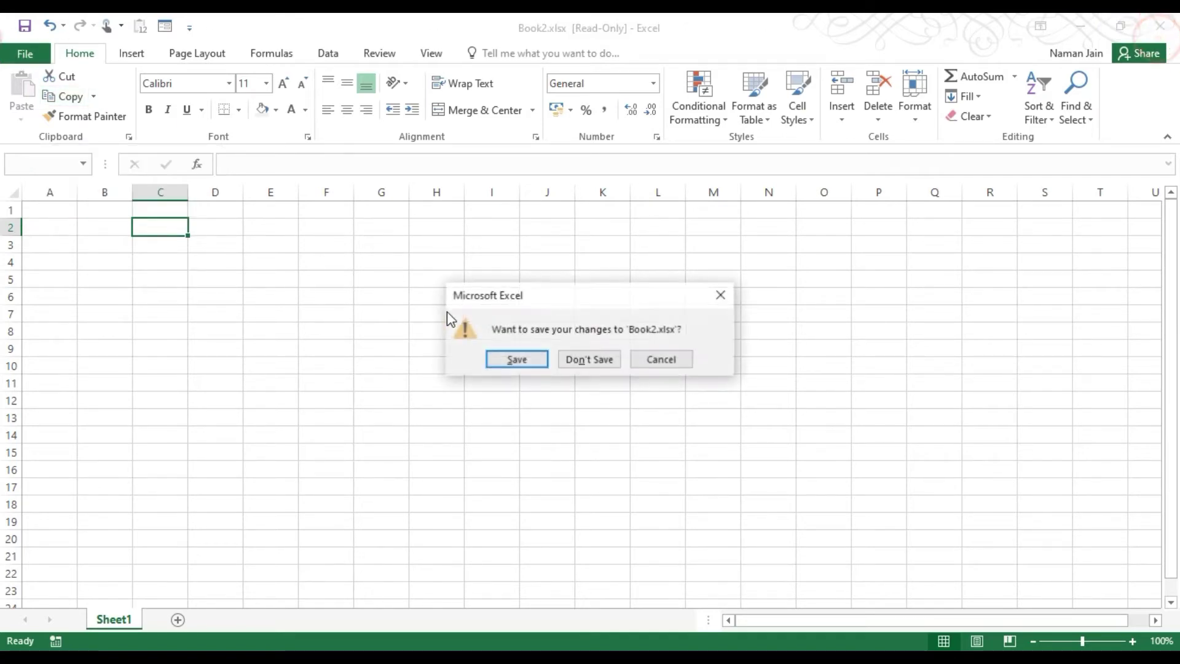
pyautogui.click(597, 362)
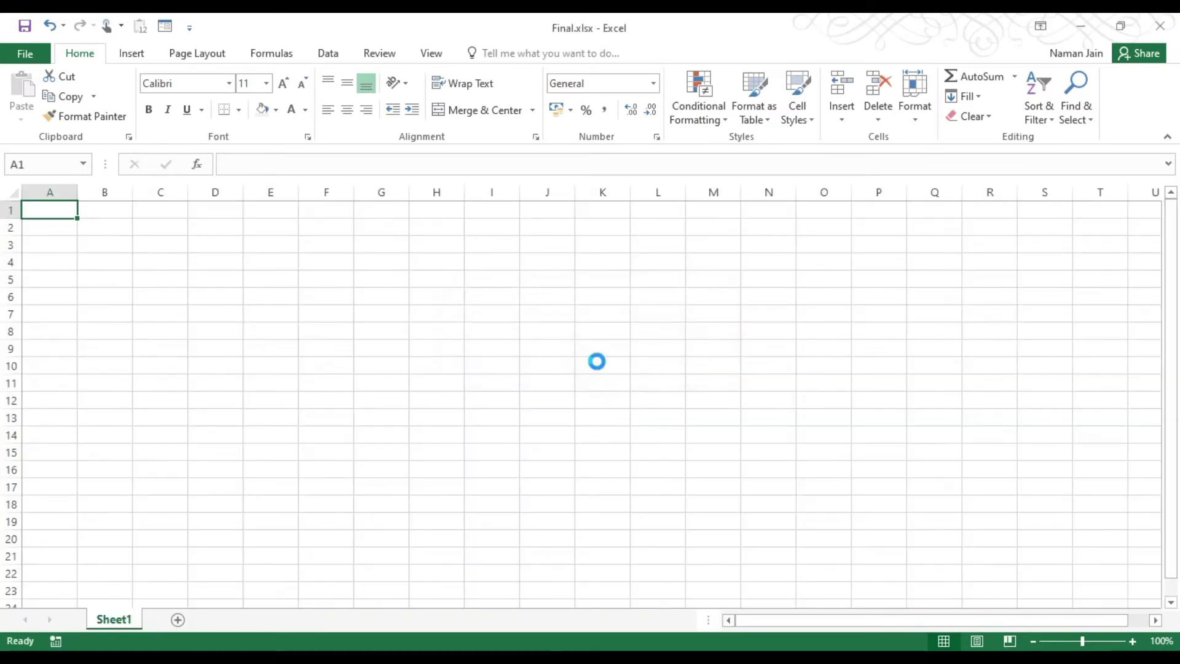
# Start Save As for Book3 with This PC > New folder as the location.
pyautogui.click(27, 54)
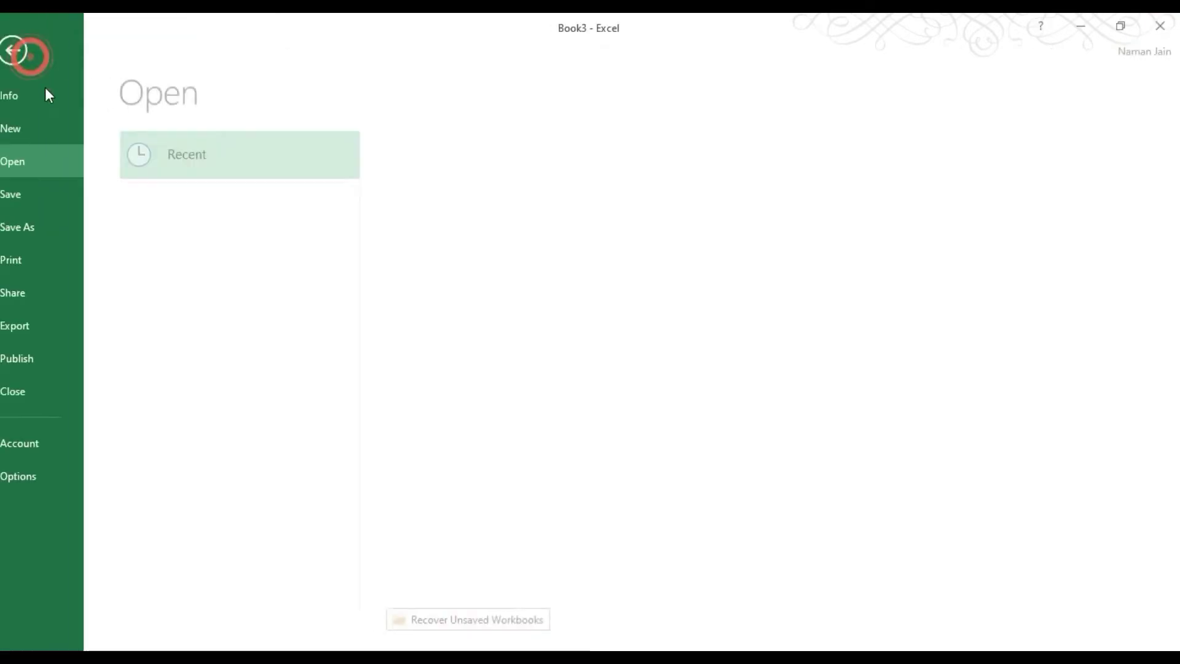
pyautogui.click(39, 232)
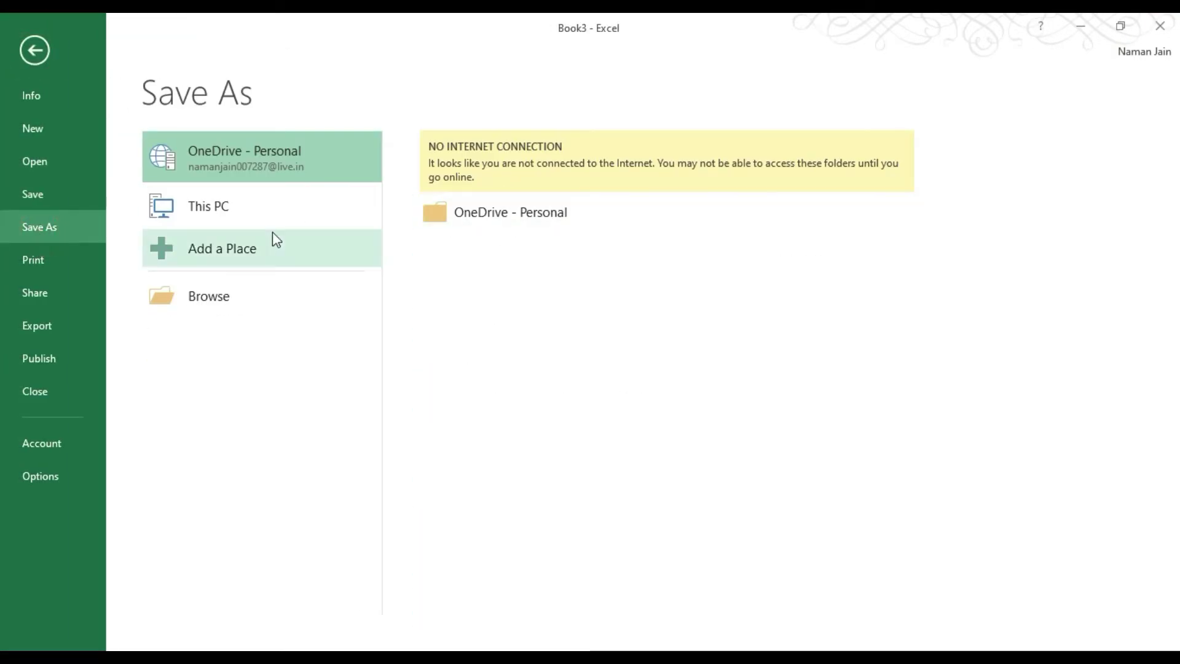
pyautogui.click(223, 207)
pyautogui.click(462, 183)
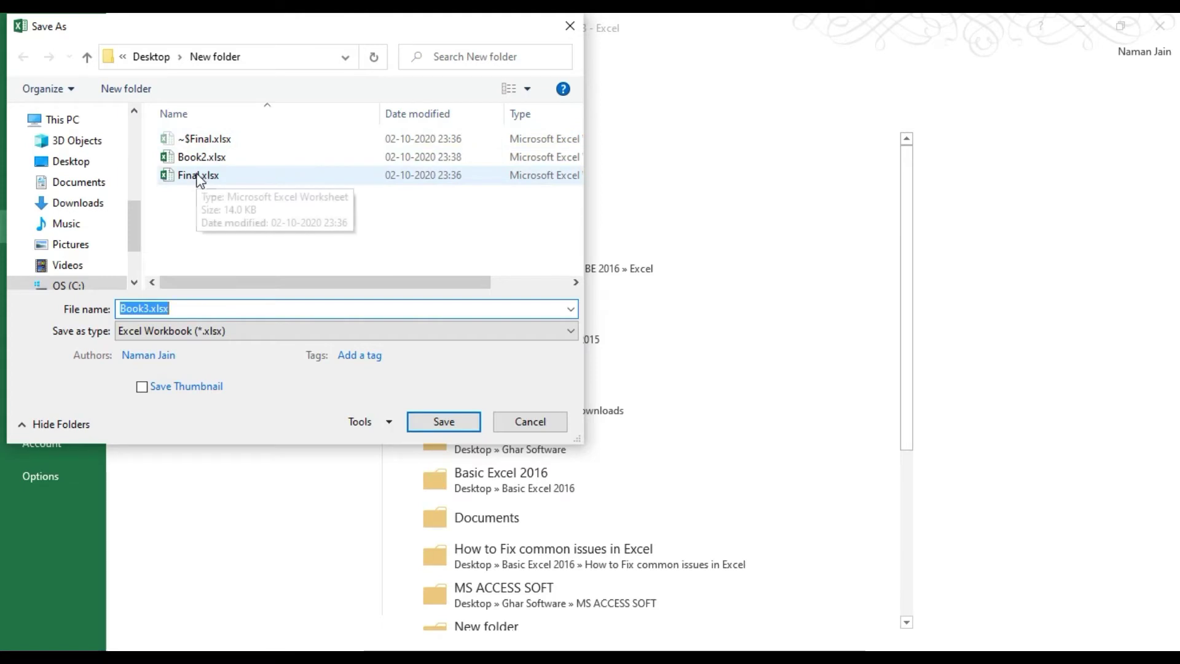
# In General Options, enable Always create backup, set and confirm a password to modify, then save.
pyautogui.click(381, 427)
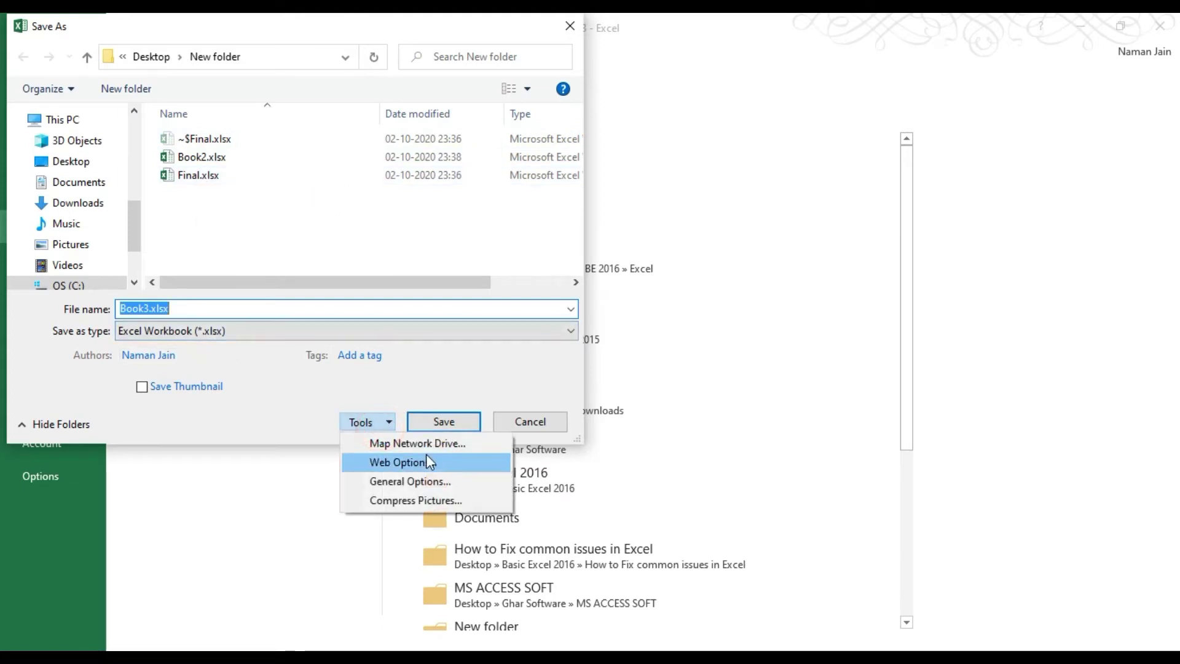
pyautogui.click(414, 481)
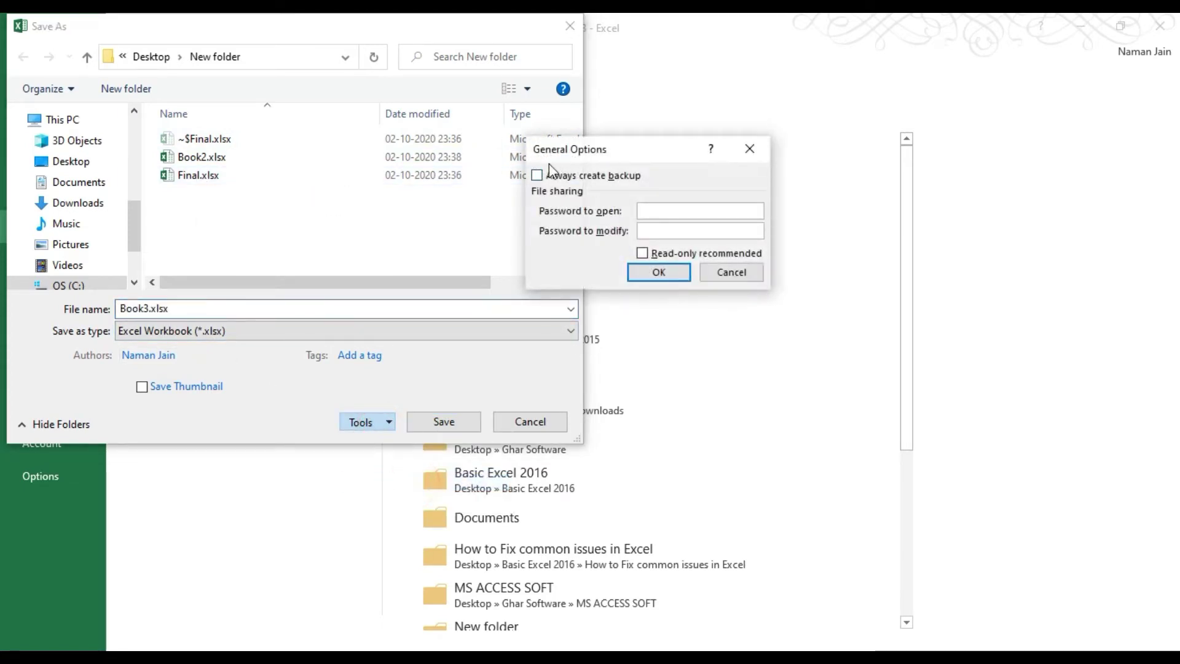
pyautogui.click(538, 176)
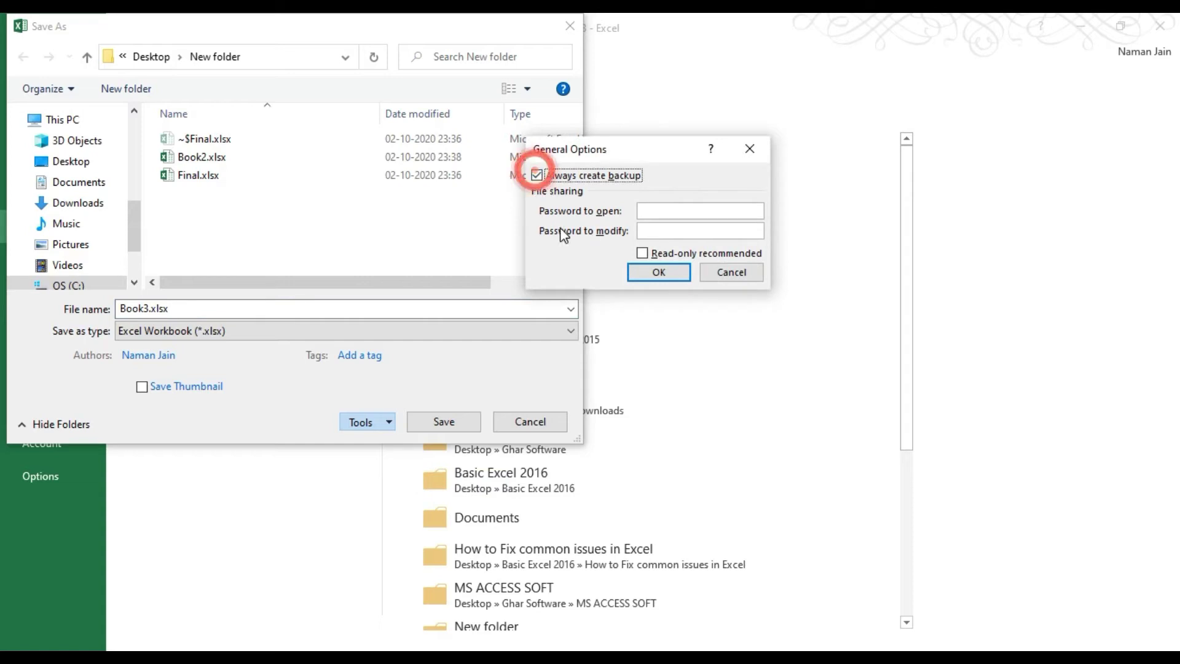
pyautogui.click(692, 233)
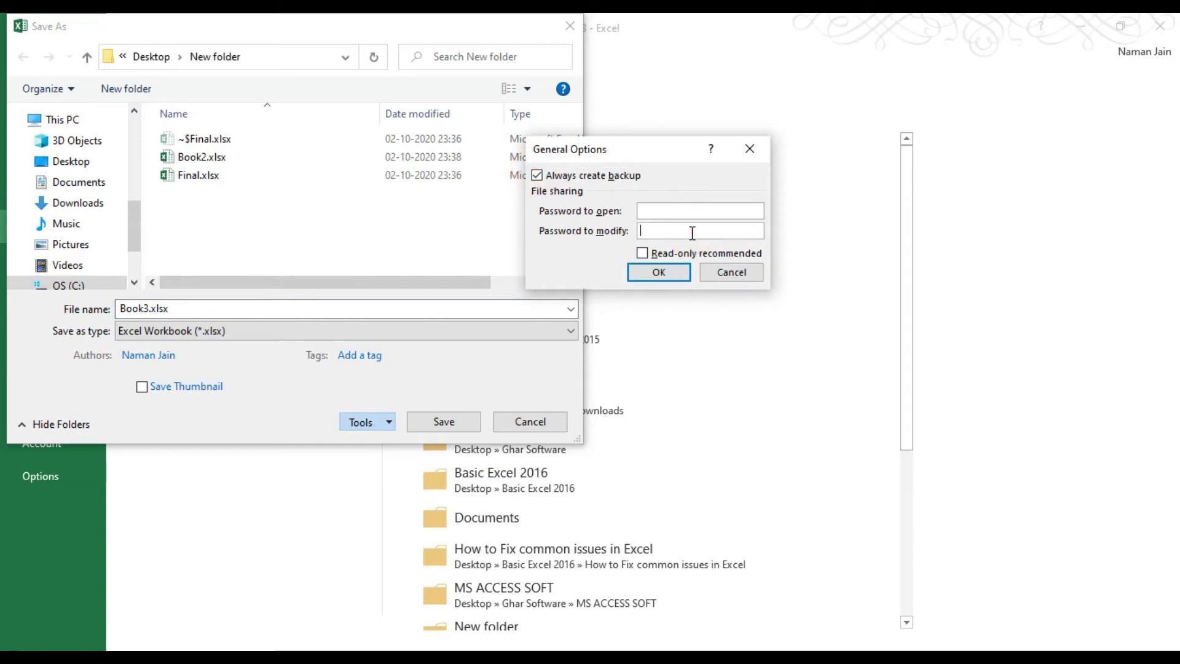
pyautogui.write('1234')
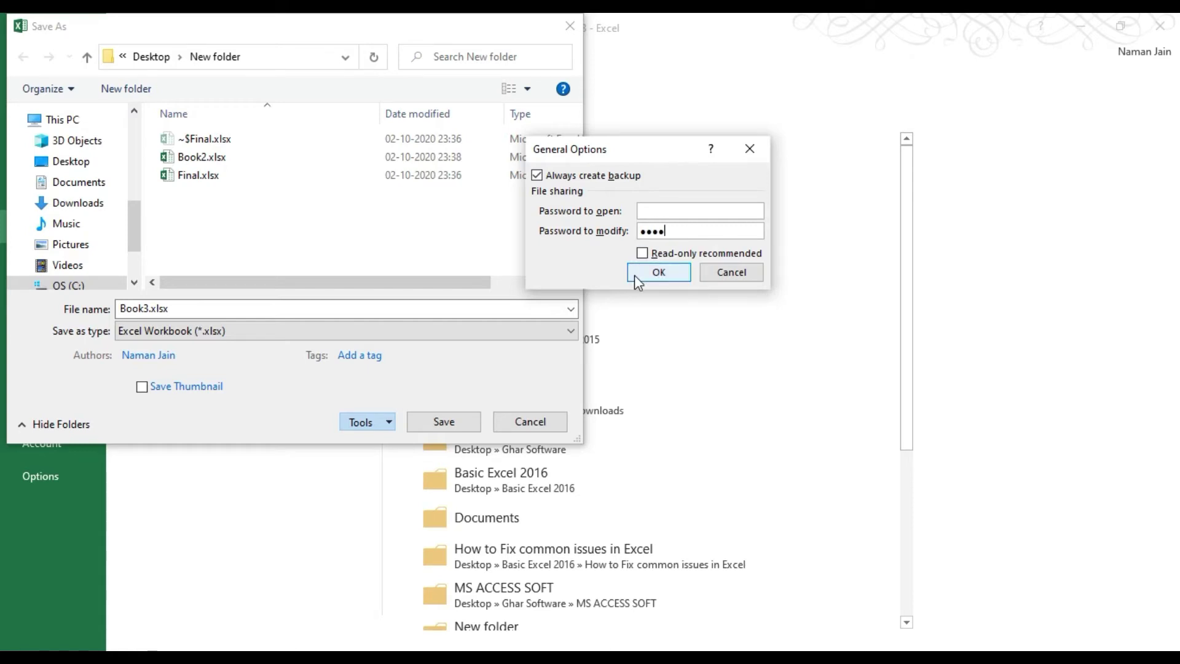
pyautogui.click(660, 274)
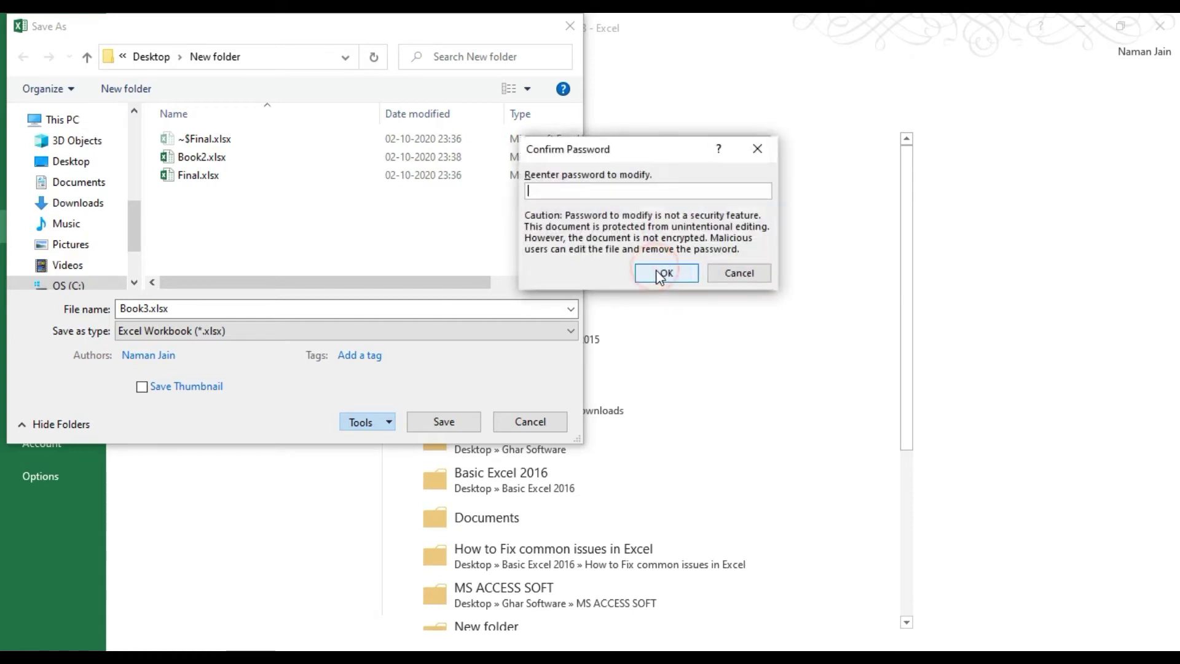
pyautogui.write('1234')
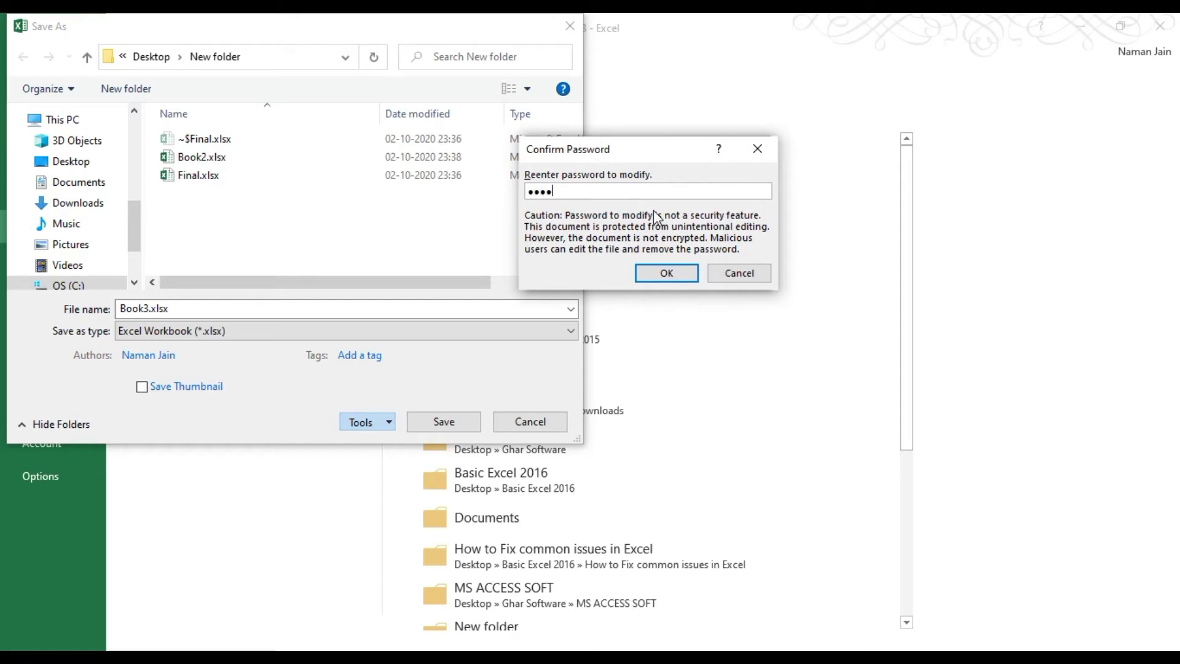
pyautogui.click(665, 272)
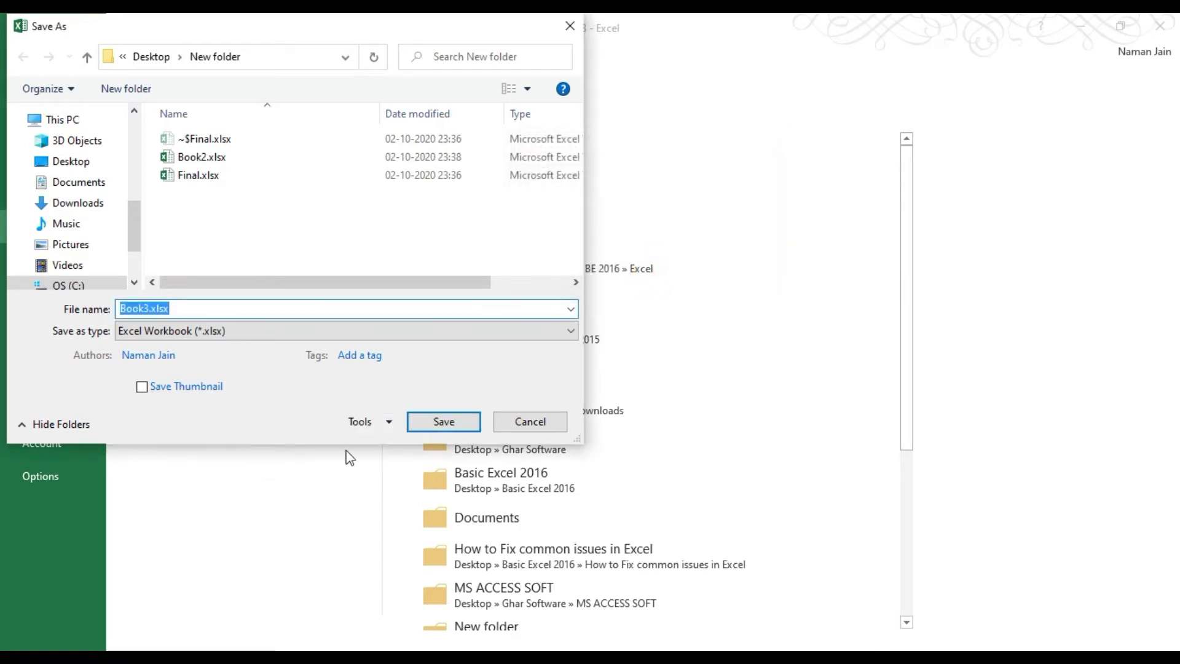
pyautogui.click(462, 426)
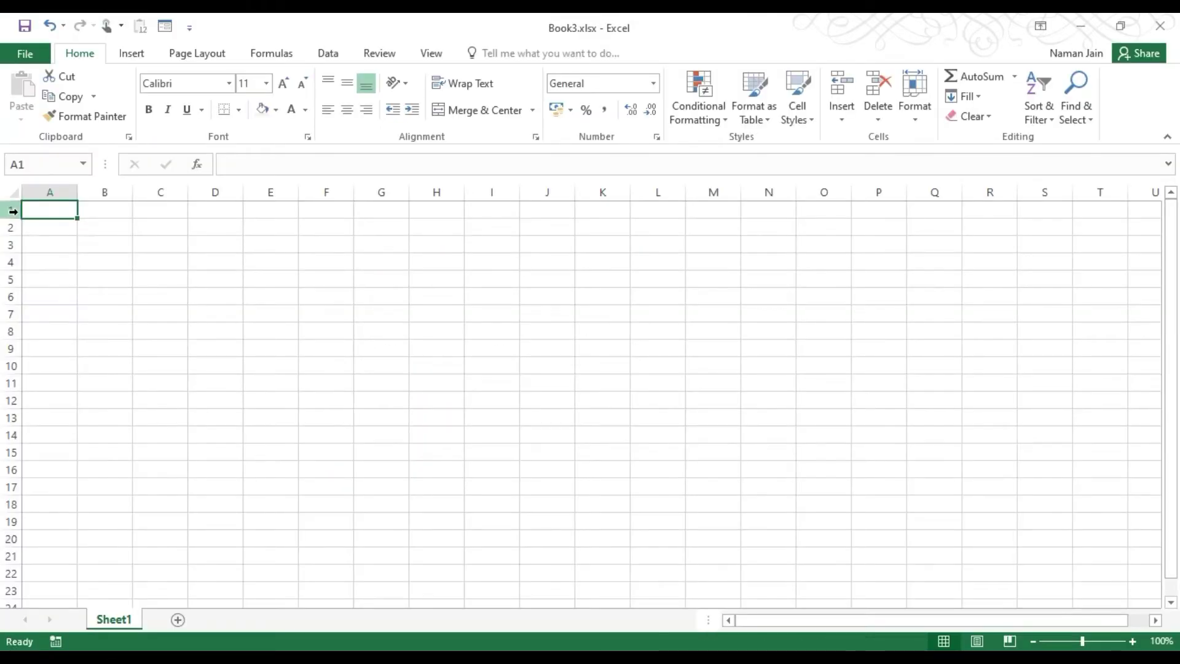
# Enter the word 'Change' in cell B1 of Book3.
pyautogui.click(102, 214)
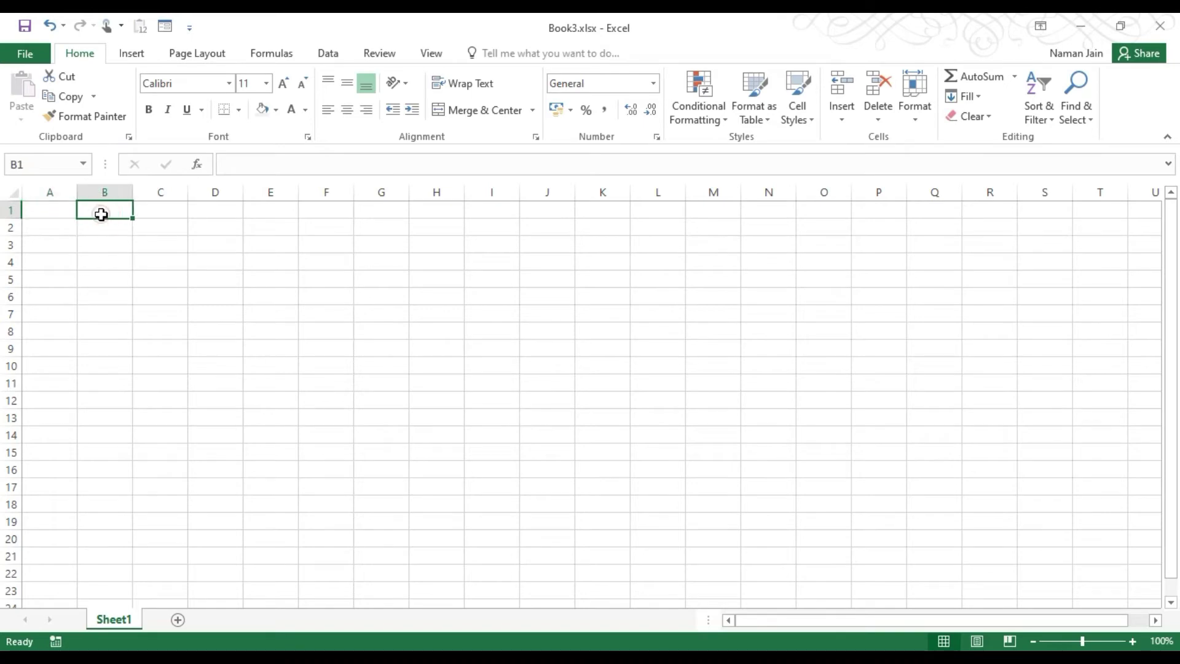
pyautogui.write('te')
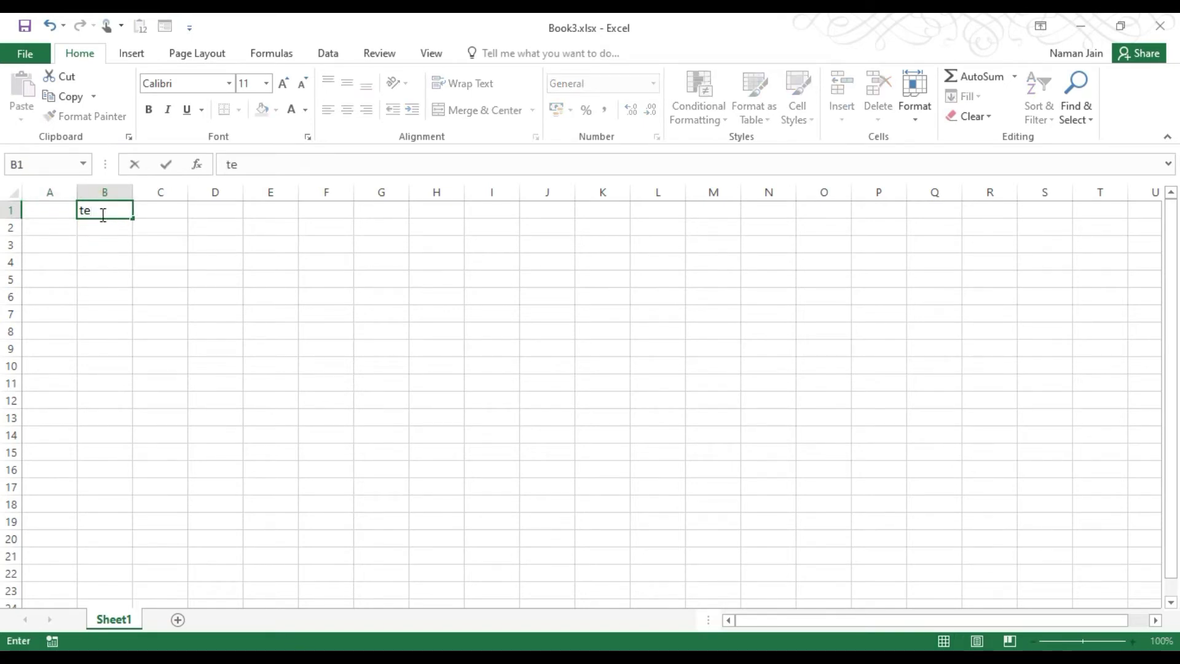
pyautogui.press('BackSpace')
pyautogui.press('BackSpace')
pyautogui.write('Chanfe')
pyautogui.press('BackSpace')
pyautogui.press('BackSpace')
pyautogui.write('ge')
pyautogui.press('Return')
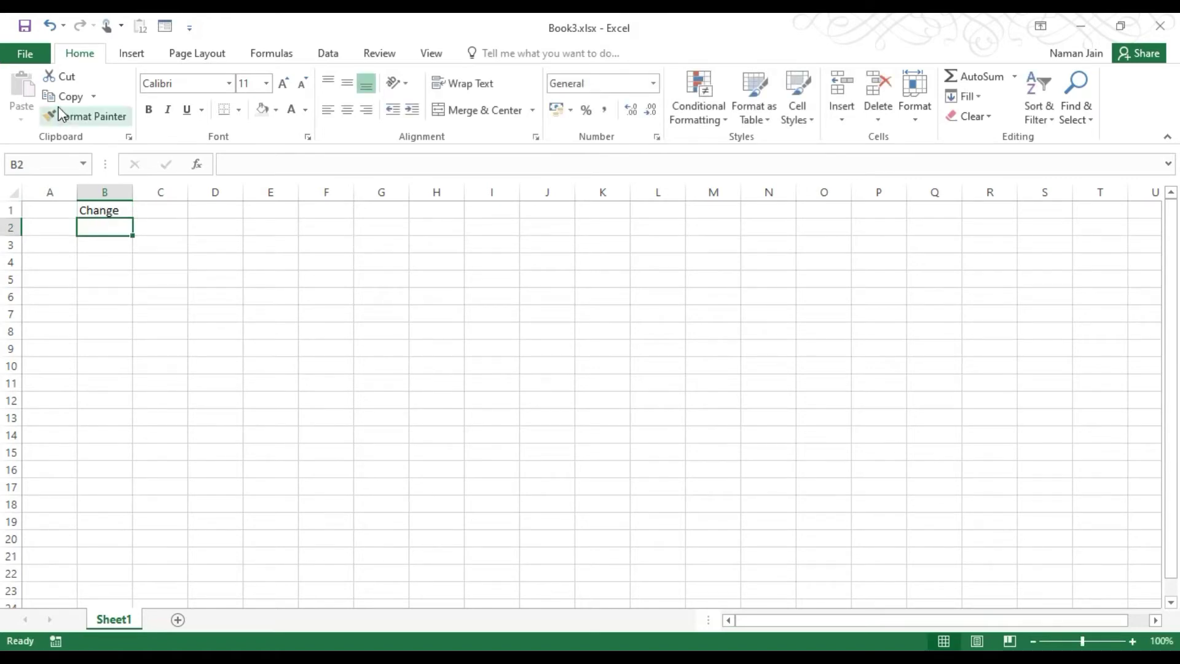
# Reopen Book3.xlsx from the recent list as read-only, without the modify password.
pyautogui.click(25, 54)
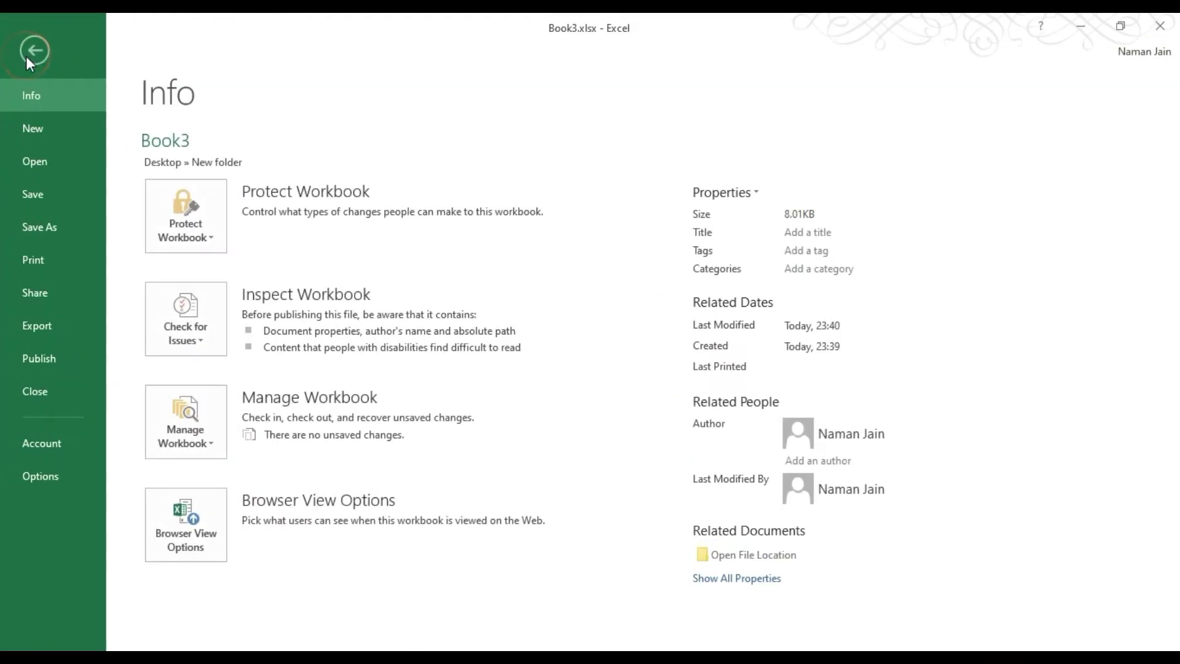
pyautogui.click(27, 28)
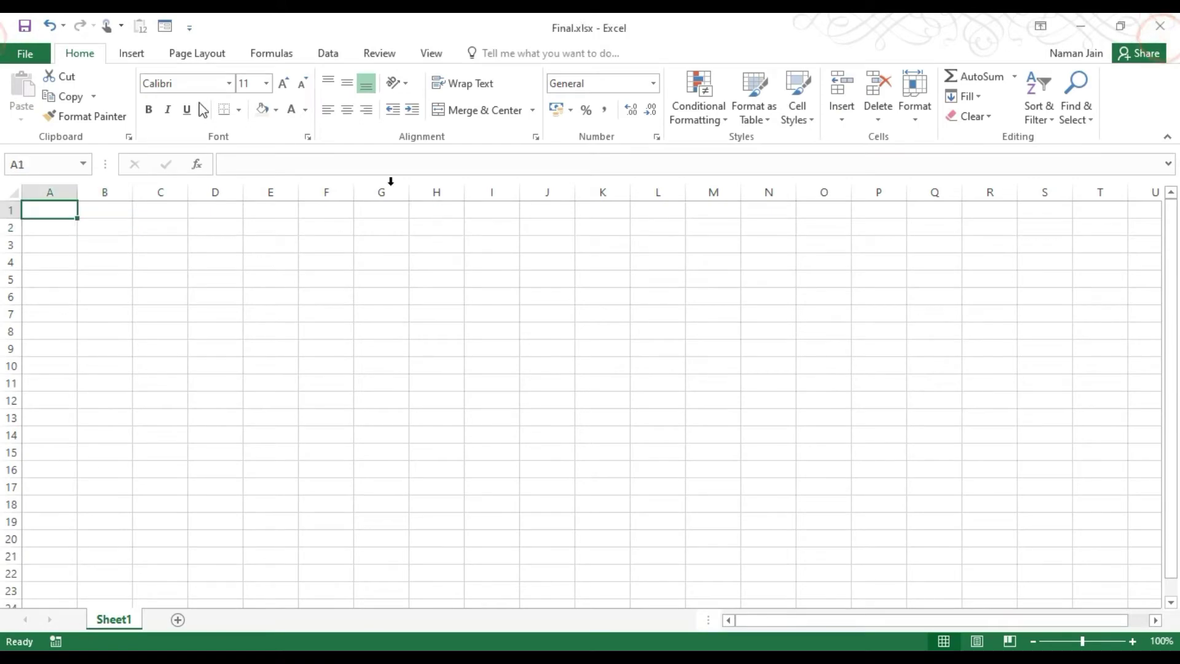
pyautogui.click(24, 53)
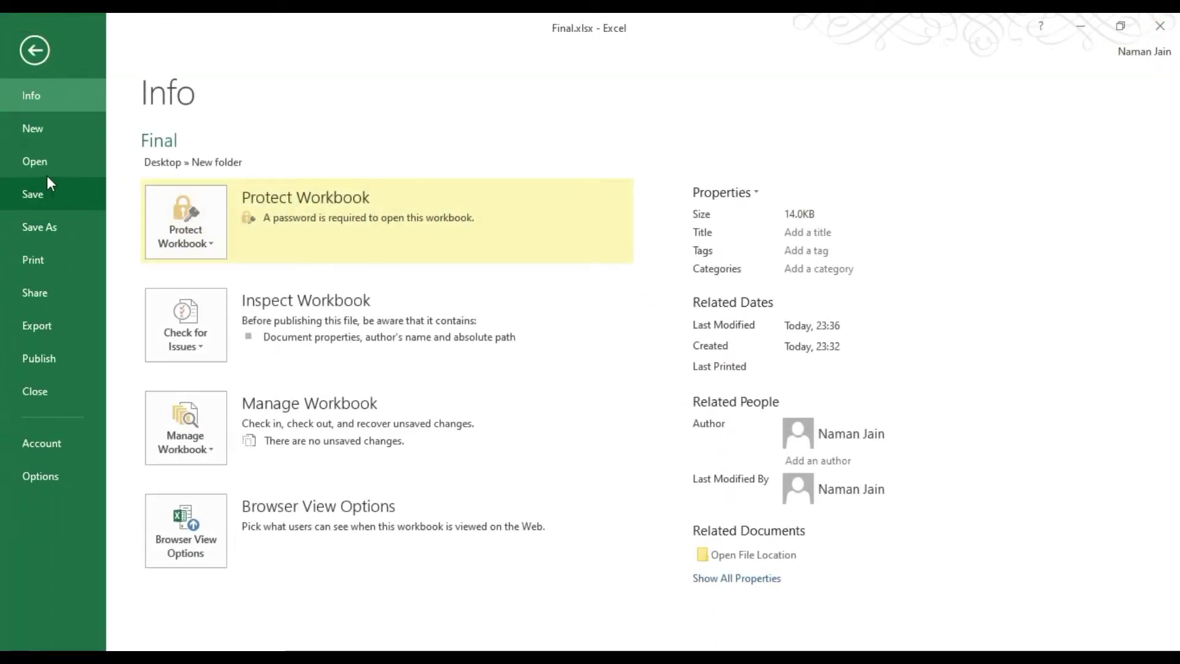
pyautogui.click(47, 175)
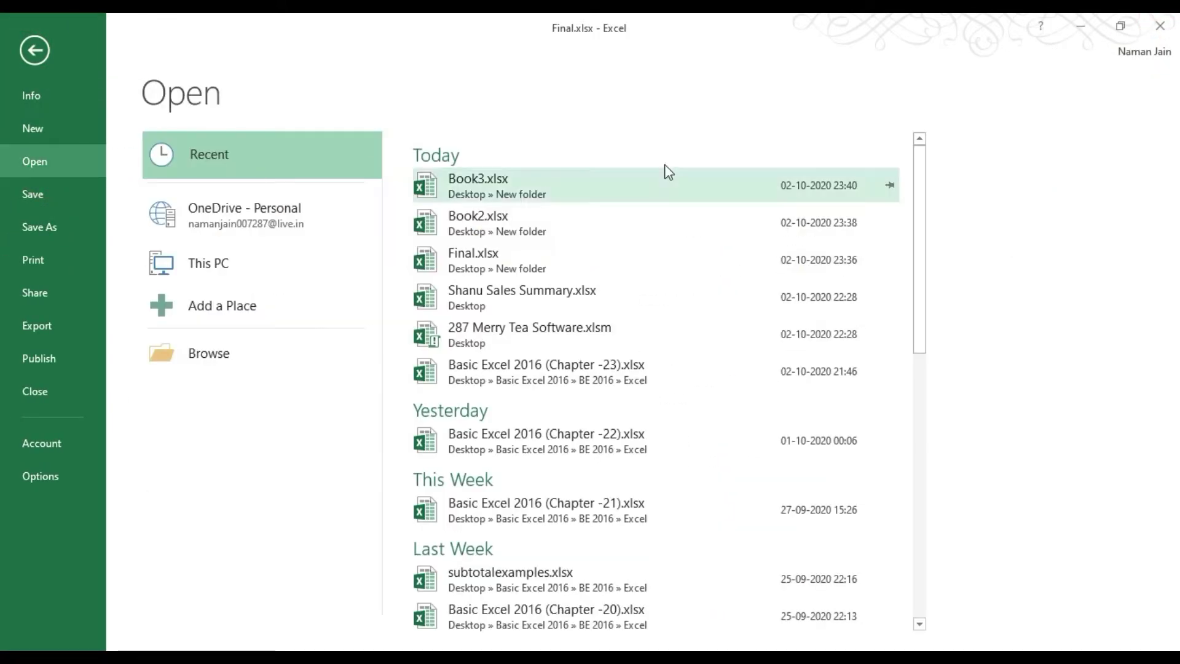
pyautogui.click(533, 181)
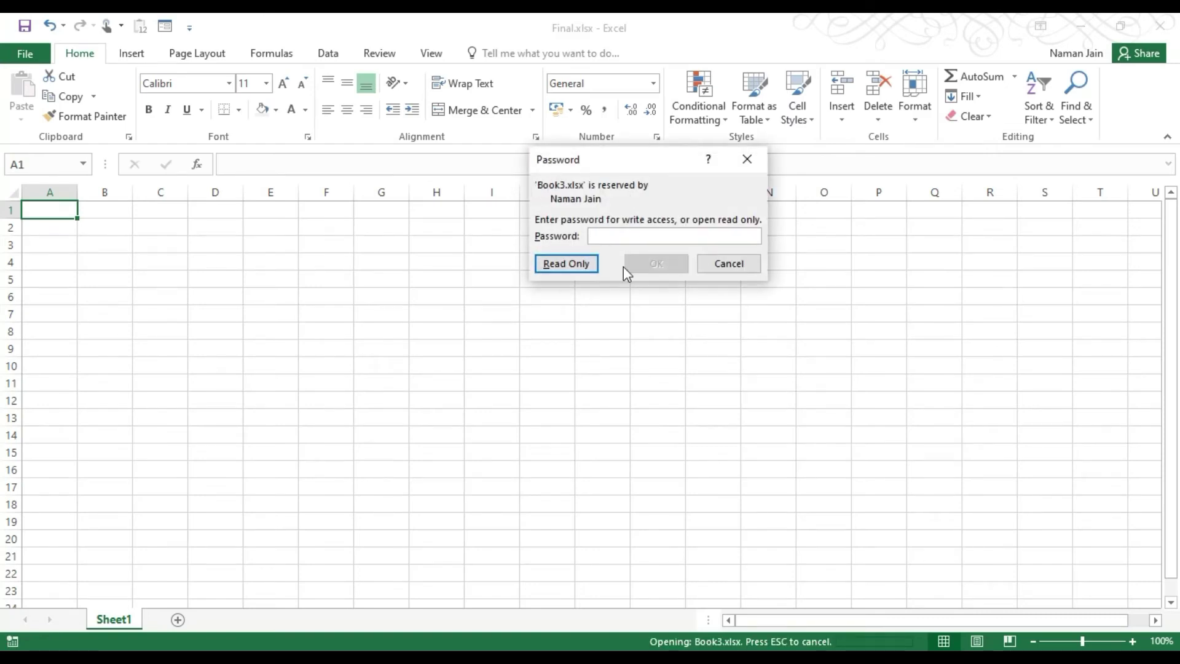
pyautogui.click(583, 260)
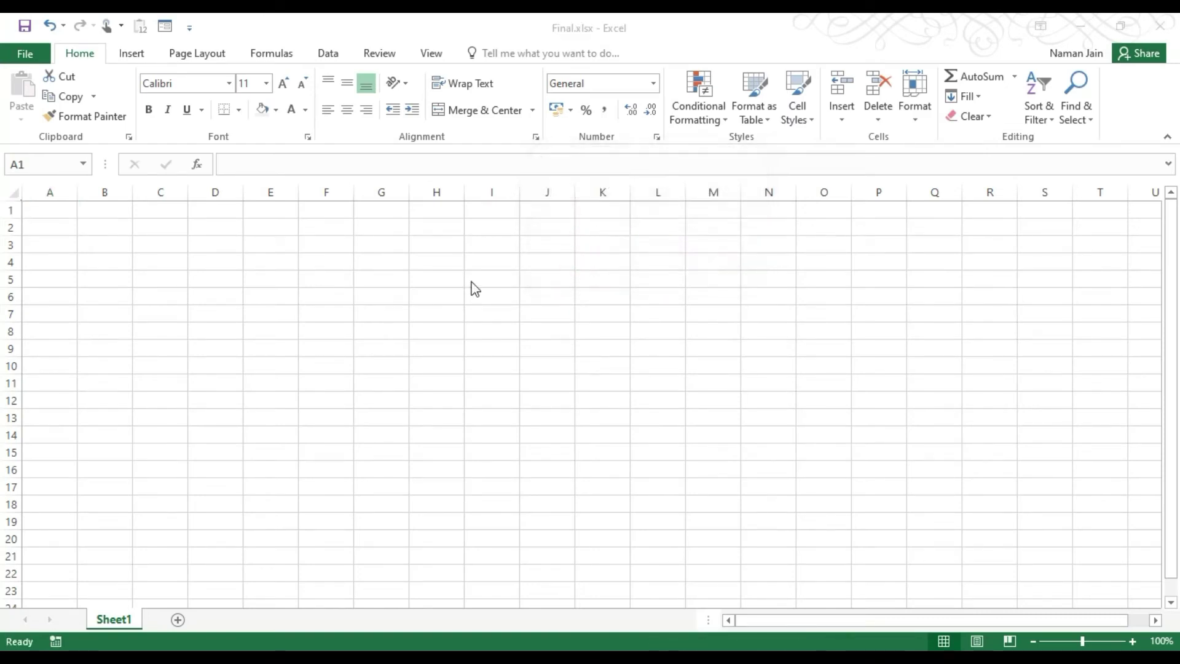
pyautogui.click(103, 204)
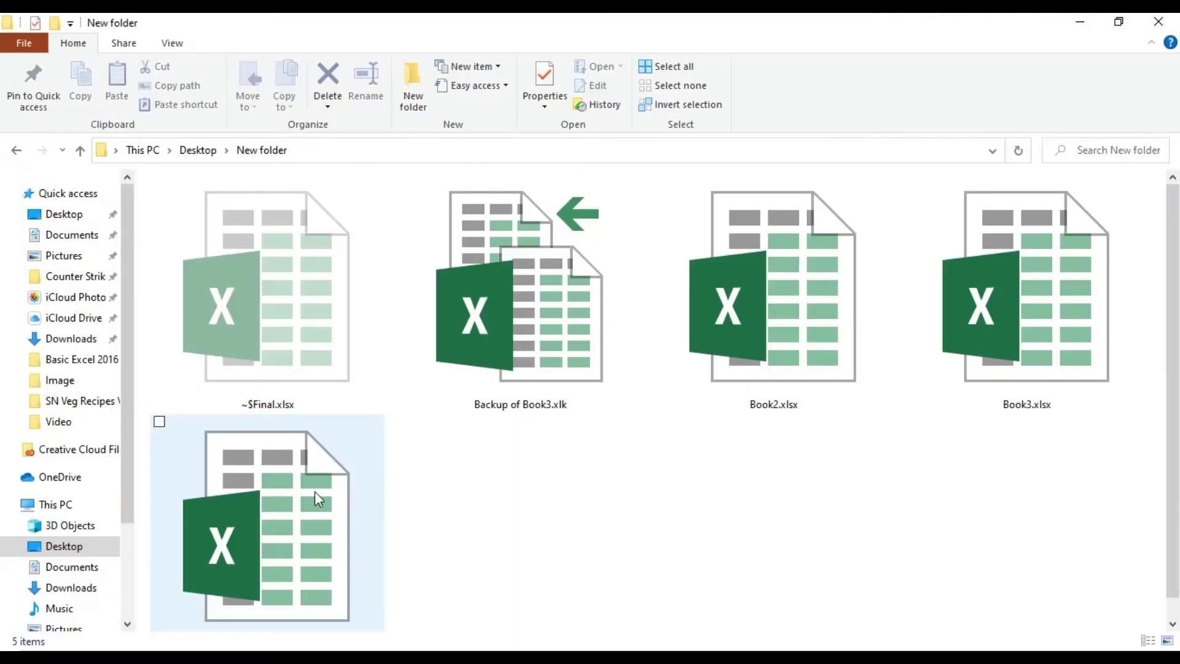
# Switch the New folder view to large icons and select Backup of Book3.xlk.
pyautogui.click(169, 45)
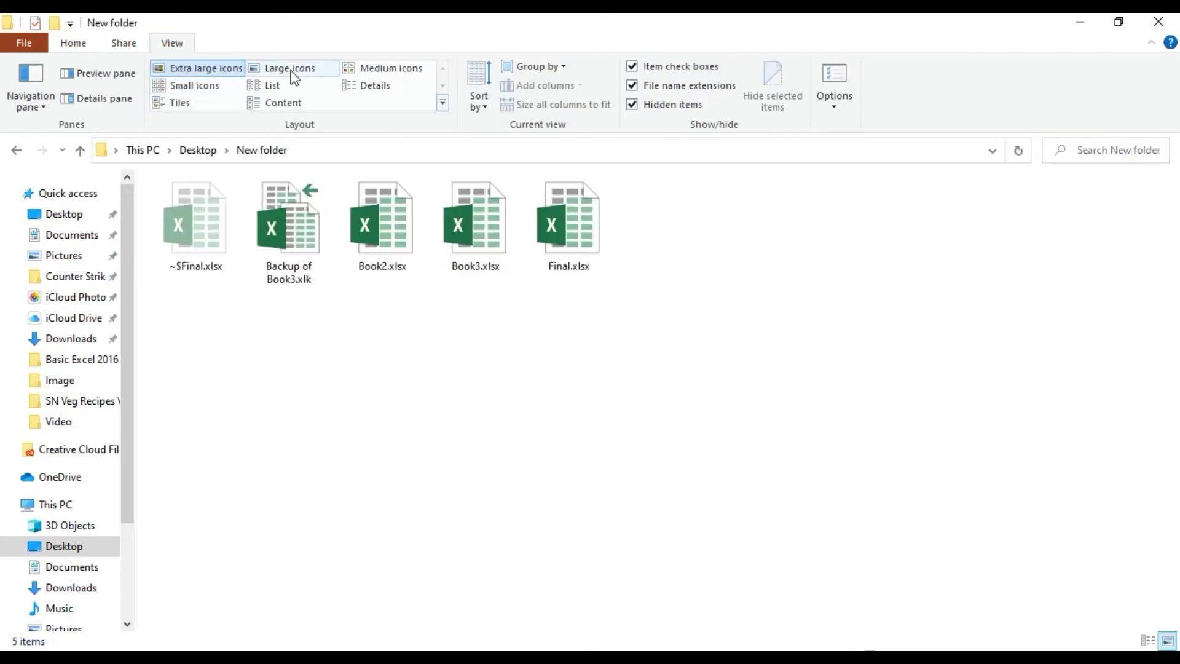
pyautogui.click(301, 73)
pyautogui.click(395, 340)
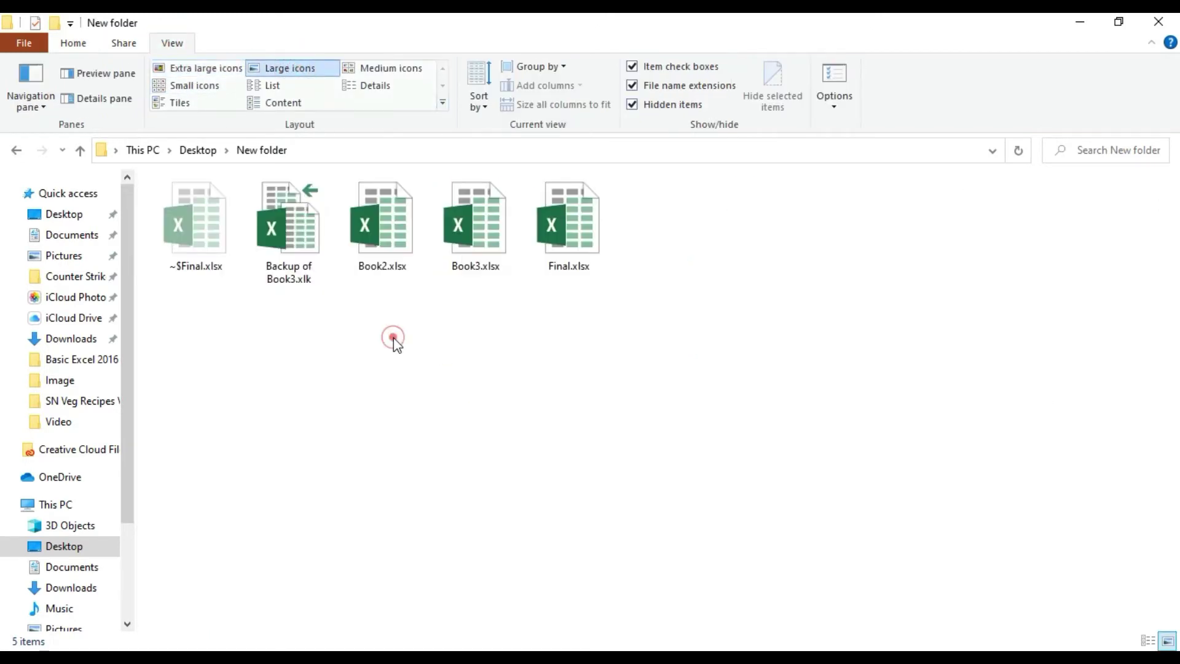
pyautogui.click(271, 232)
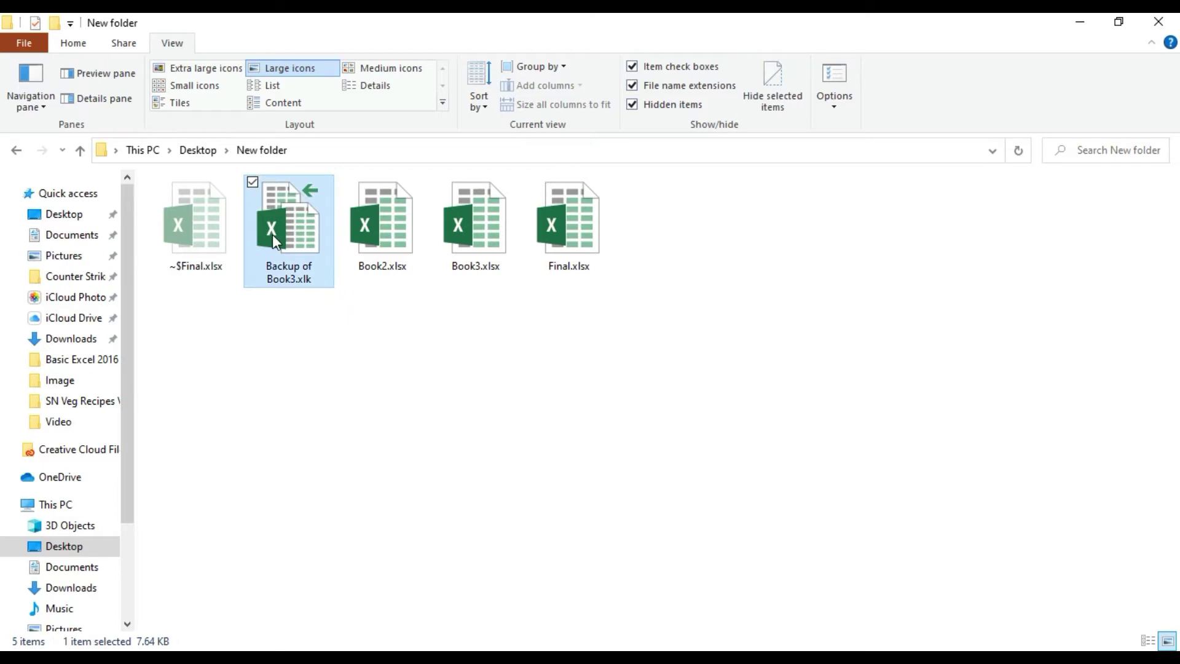
# Alternate between Backup of Book3.xlk (7.64 KB) and Book3.xlsx (8.01 KB) to compare sizes.
pyautogui.click(575, 245)
pyautogui.click(321, 239)
pyautogui.click(467, 258)
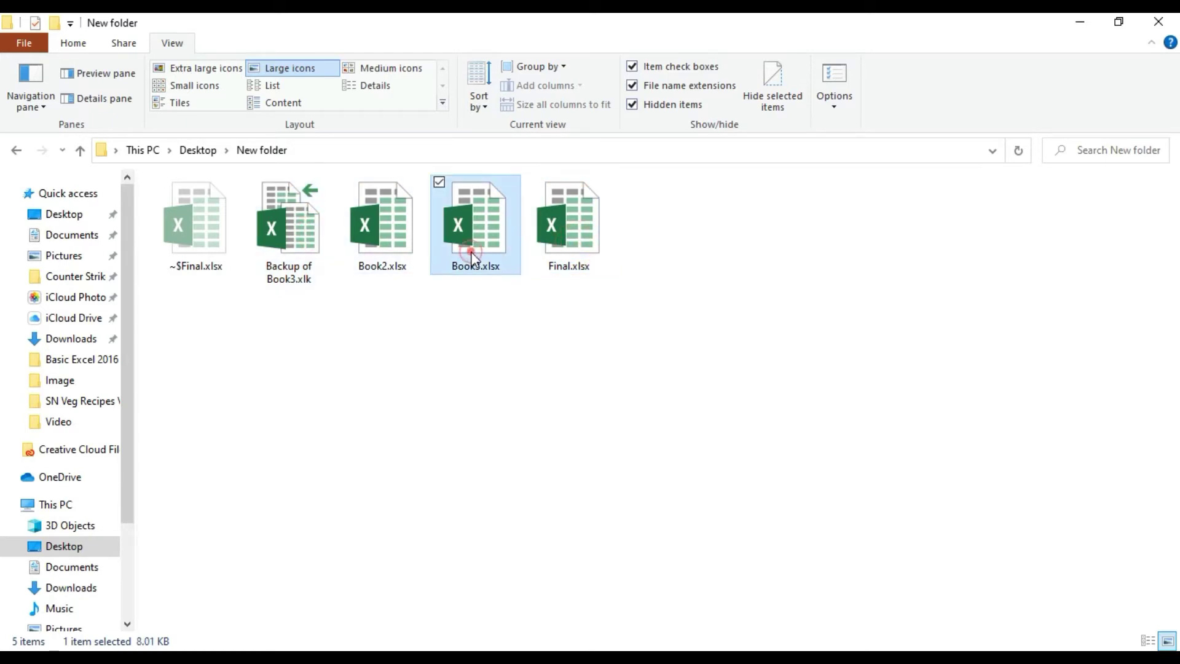
pyautogui.click(292, 236)
pyautogui.click(488, 242)
pyautogui.click(312, 231)
pyautogui.click(503, 239)
pyautogui.click(311, 242)
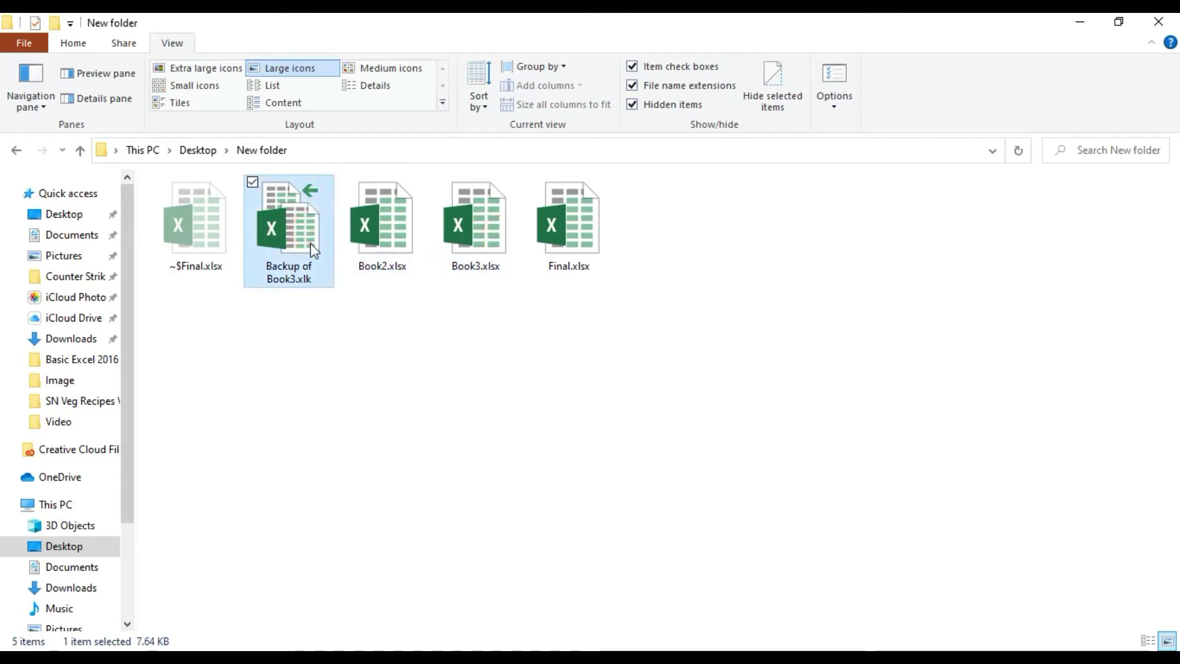
pyautogui.click(468, 257)
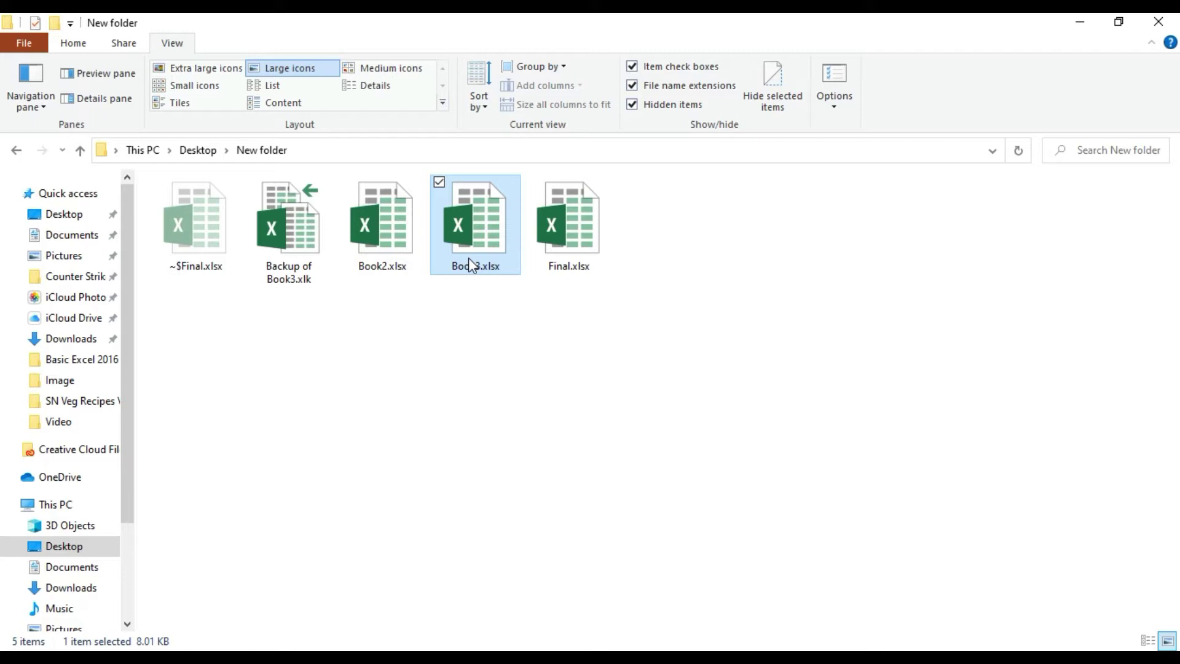
pyautogui.click(282, 227)
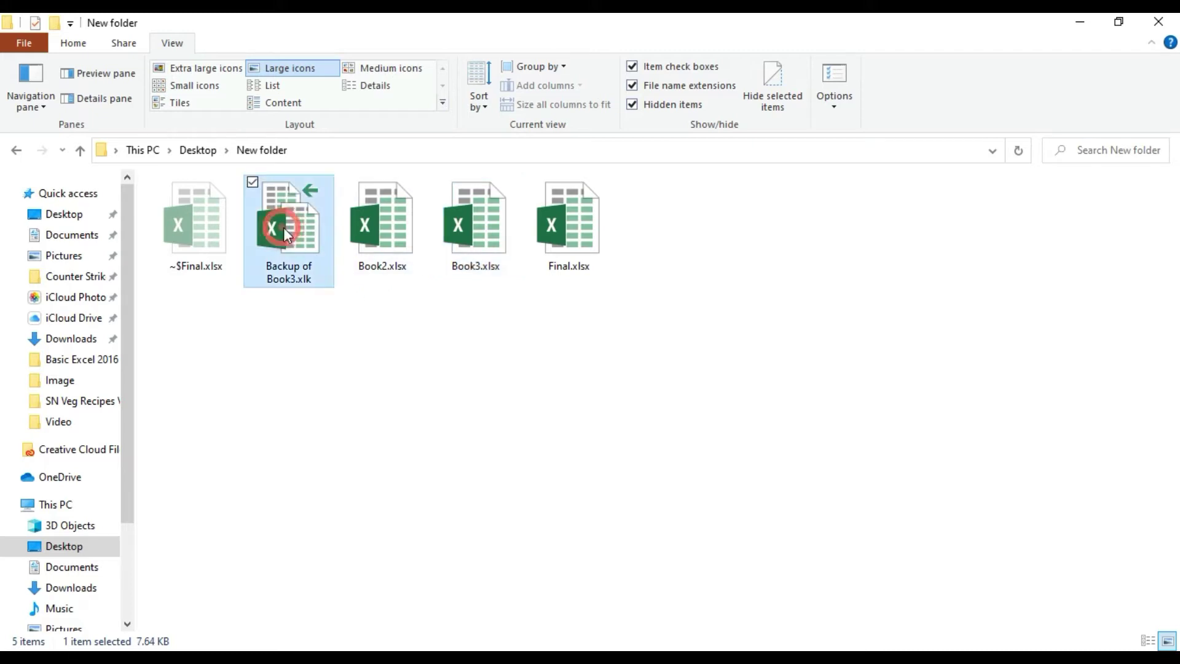
# Compare the backup file against the other workbooks, then show Excel's taskbar thumbnails.
pyautogui.click(384, 242)
pyautogui.click(471, 243)
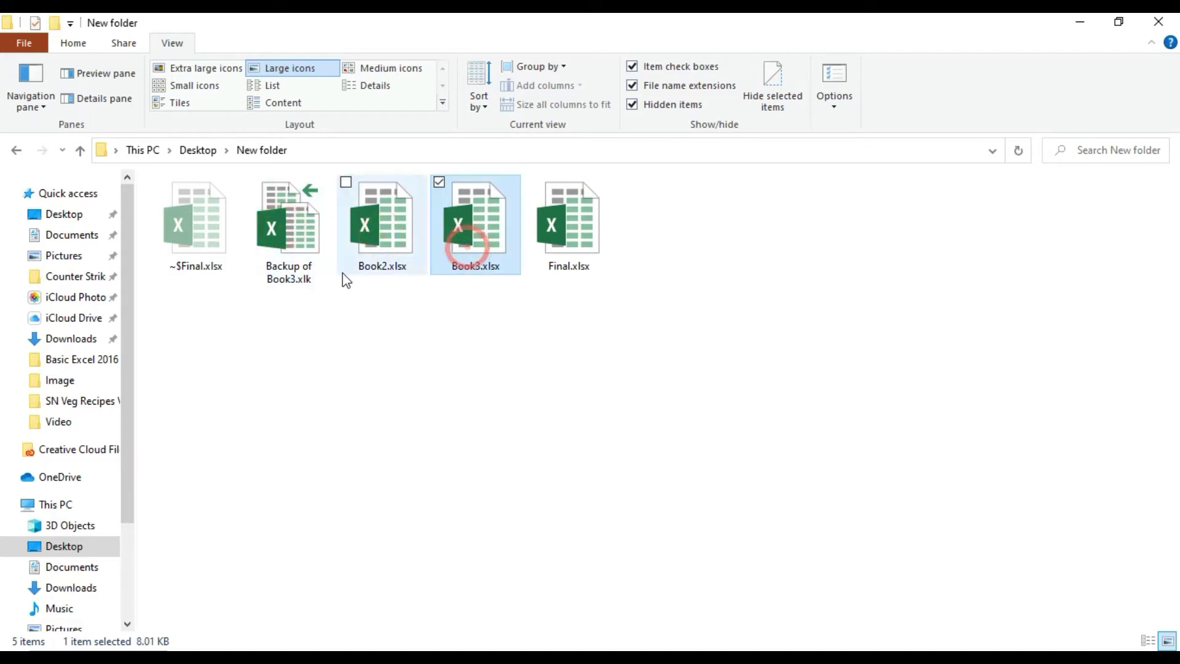
pyautogui.click(299, 265)
pyautogui.click(449, 255)
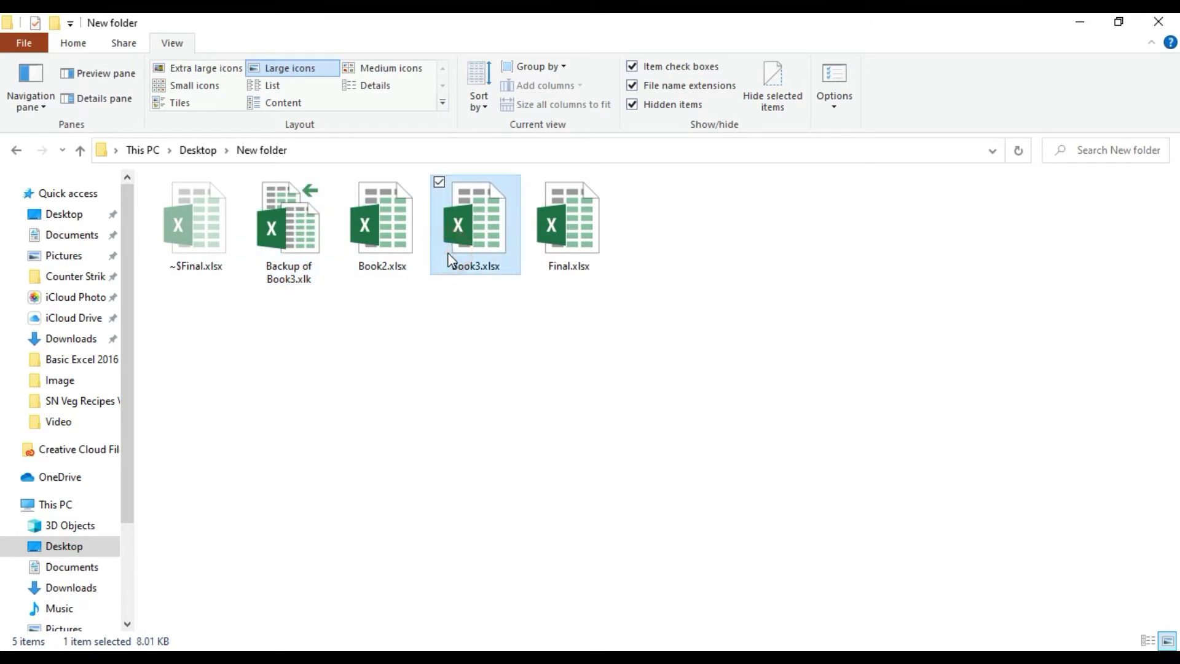
pyautogui.click(309, 224)
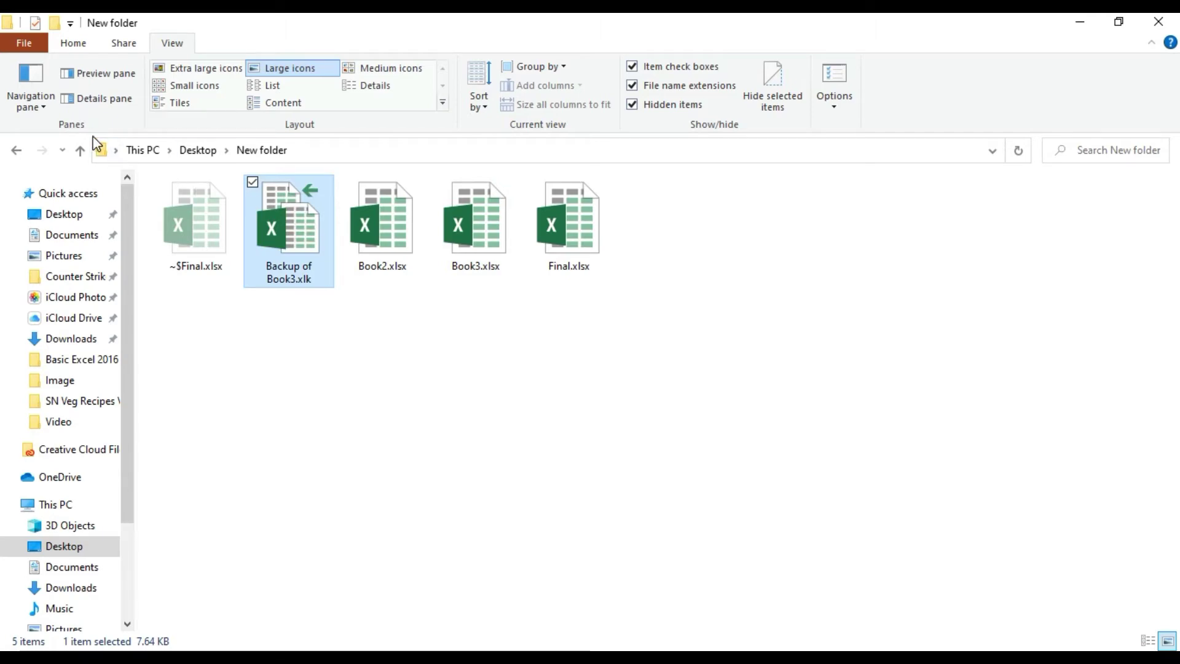
pyautogui.click(367, 661)
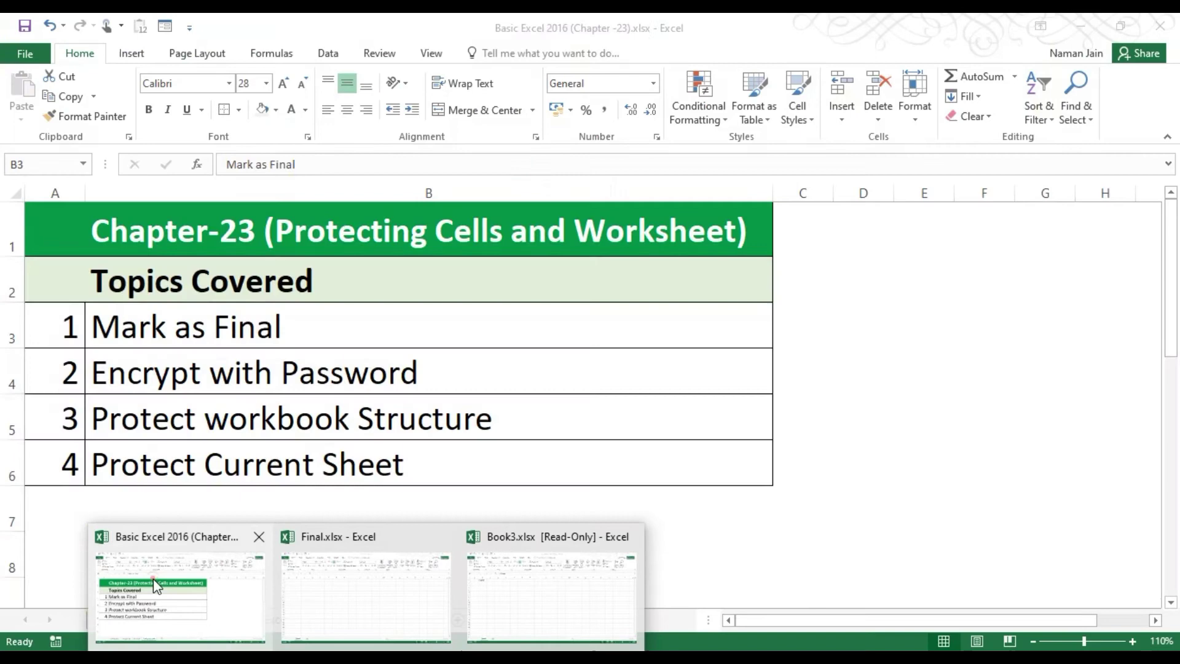
# Bring the Basic Excel 2016 (Chapter -23) workbook forward and point out its protection topics.
pyautogui.click(153, 578)
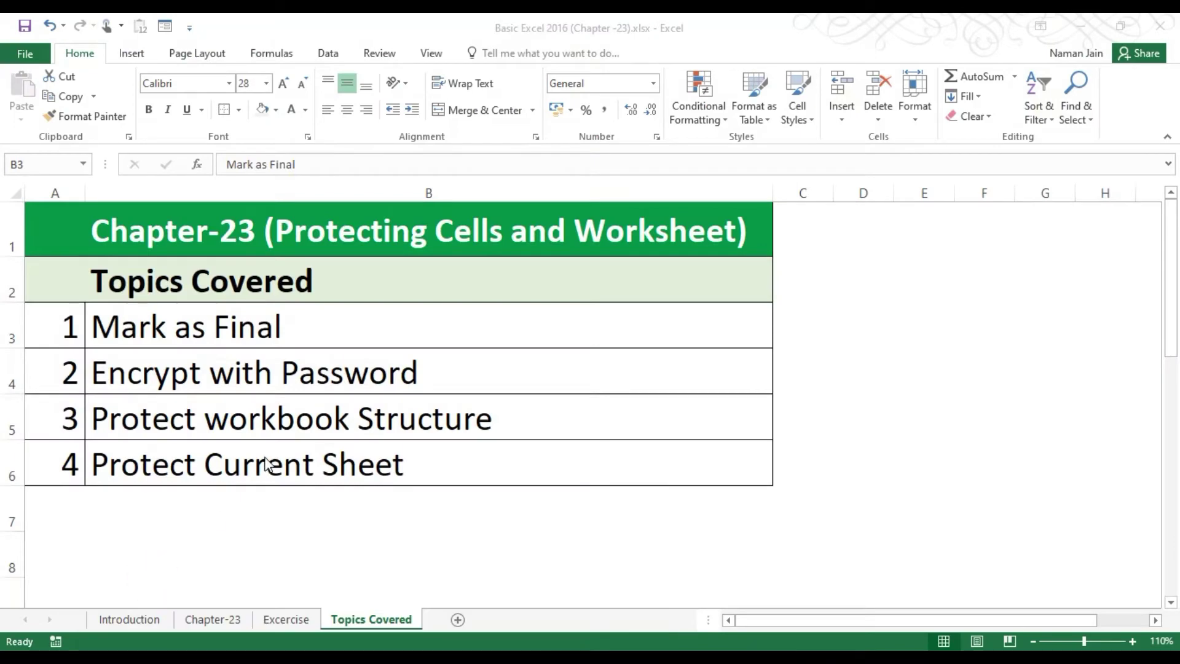
pyautogui.click(259, 369)
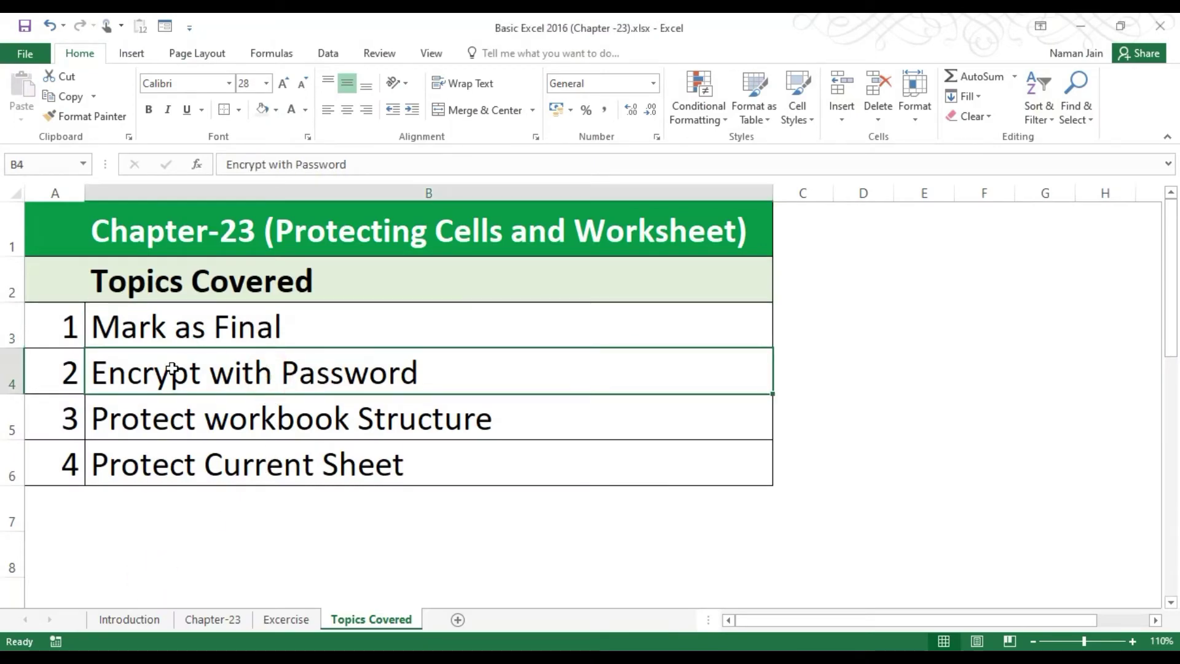
pyautogui.click(196, 410)
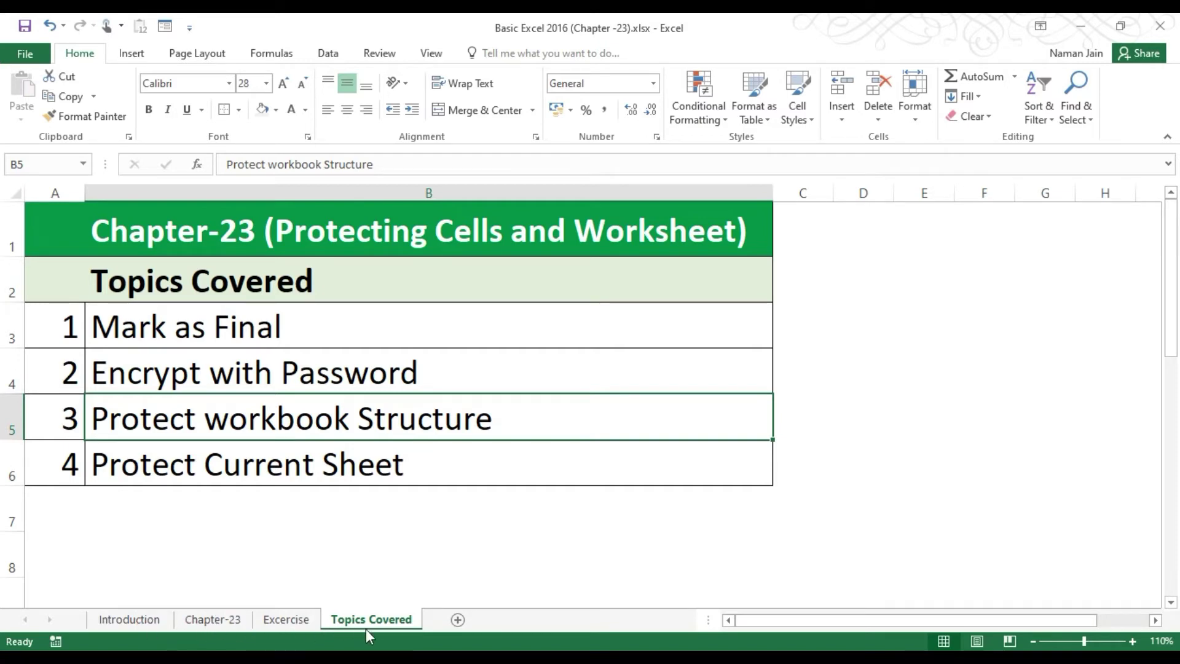
pyautogui.click(342, 281)
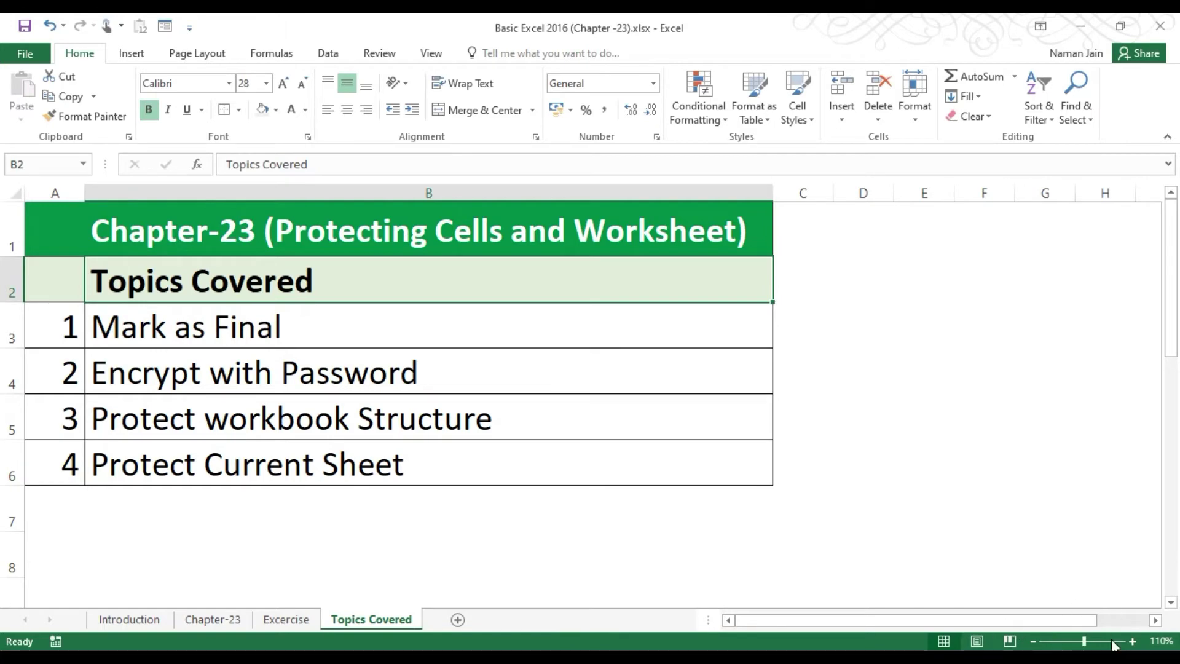
# Visit the Excercise and Introduction sheets, then return to Topics Covered's Mark as Final topic.
pyautogui.click(279, 619)
pyautogui.click(129, 618)
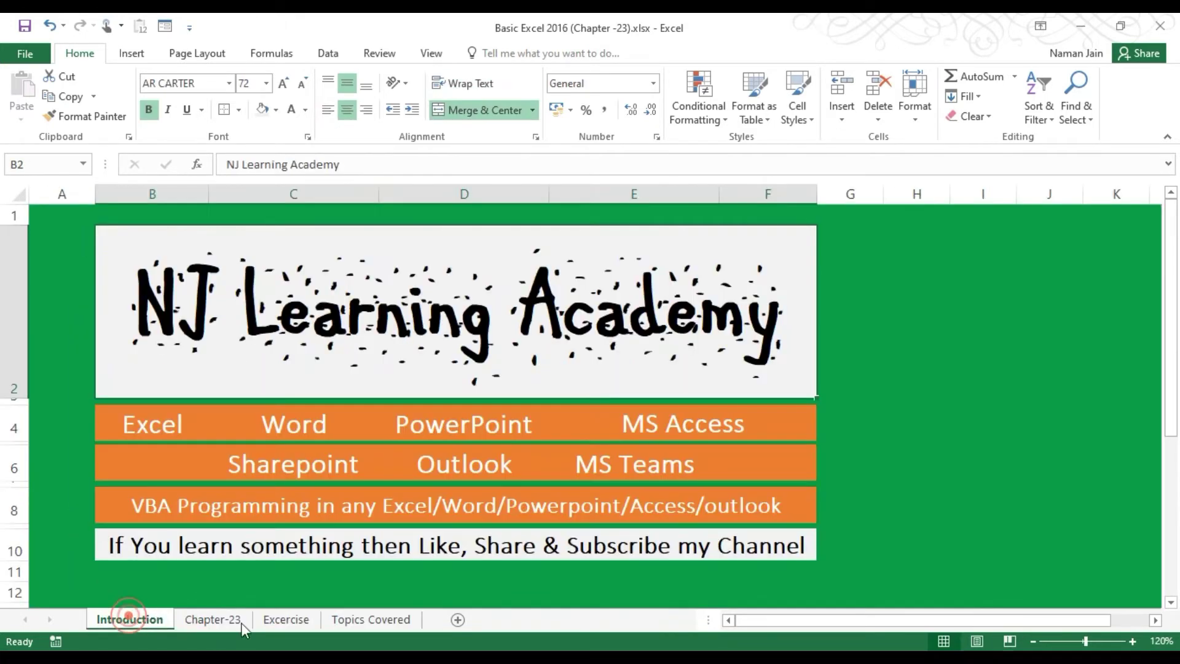
pyautogui.click(387, 618)
pyautogui.click(228, 348)
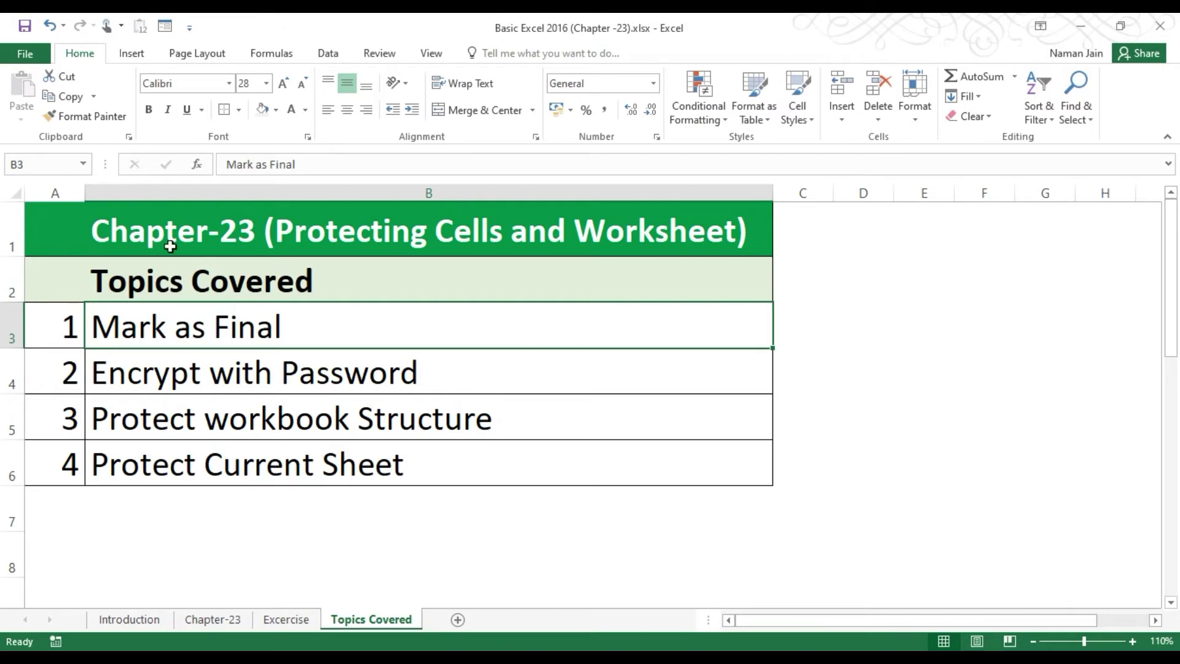
# Open and close the Chapter-23 workbook's File Info page, returning to Topics Covered.
pyautogui.click(19, 55)
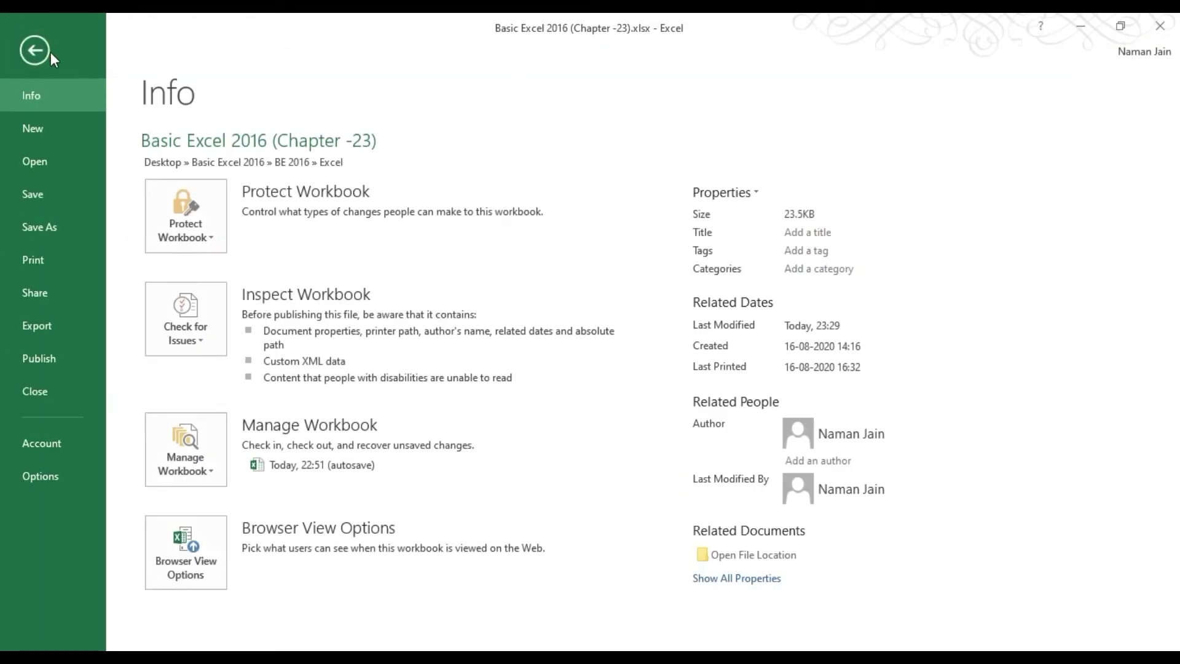
pyautogui.click(44, 47)
pyautogui.click(34, 43)
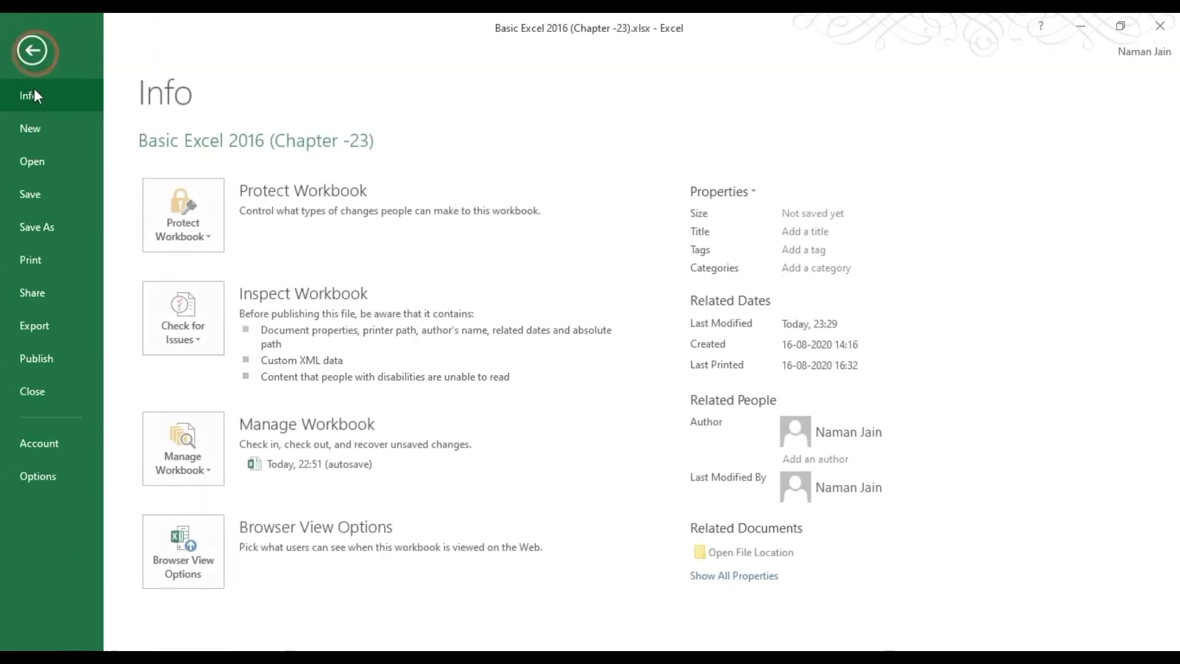
pyautogui.click(33, 47)
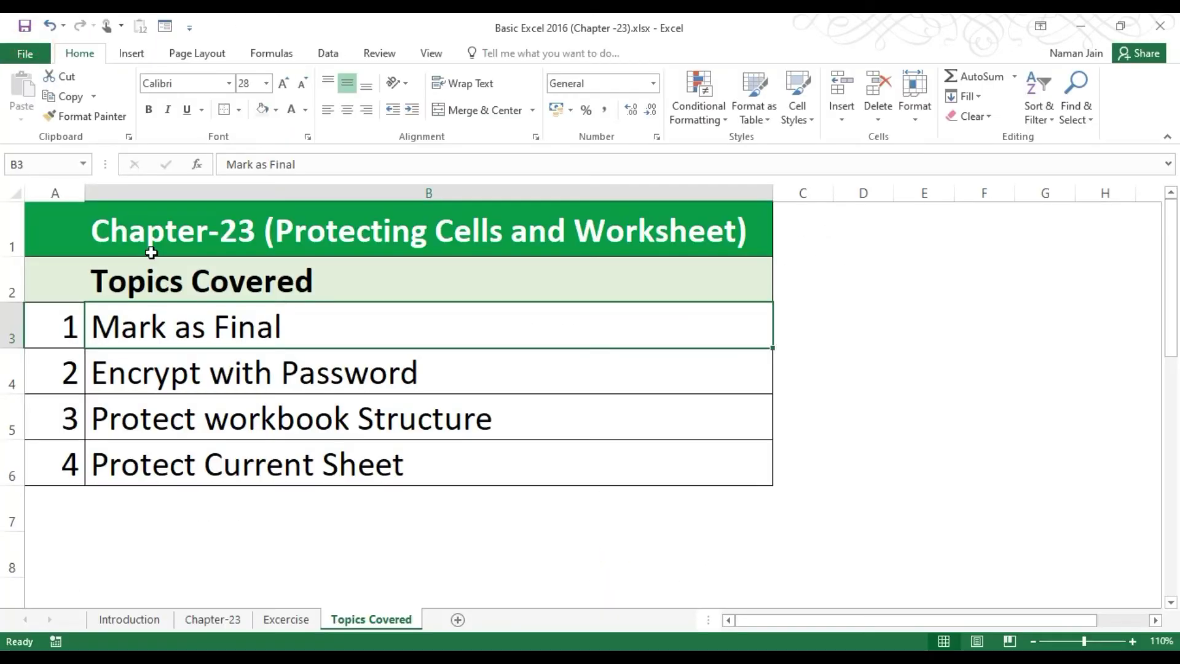
# Create new blank workbook Book4 with Ctrl+N and add Sheet2 beside Sheet1.
pyautogui.hotkey('ctrl', 'n')
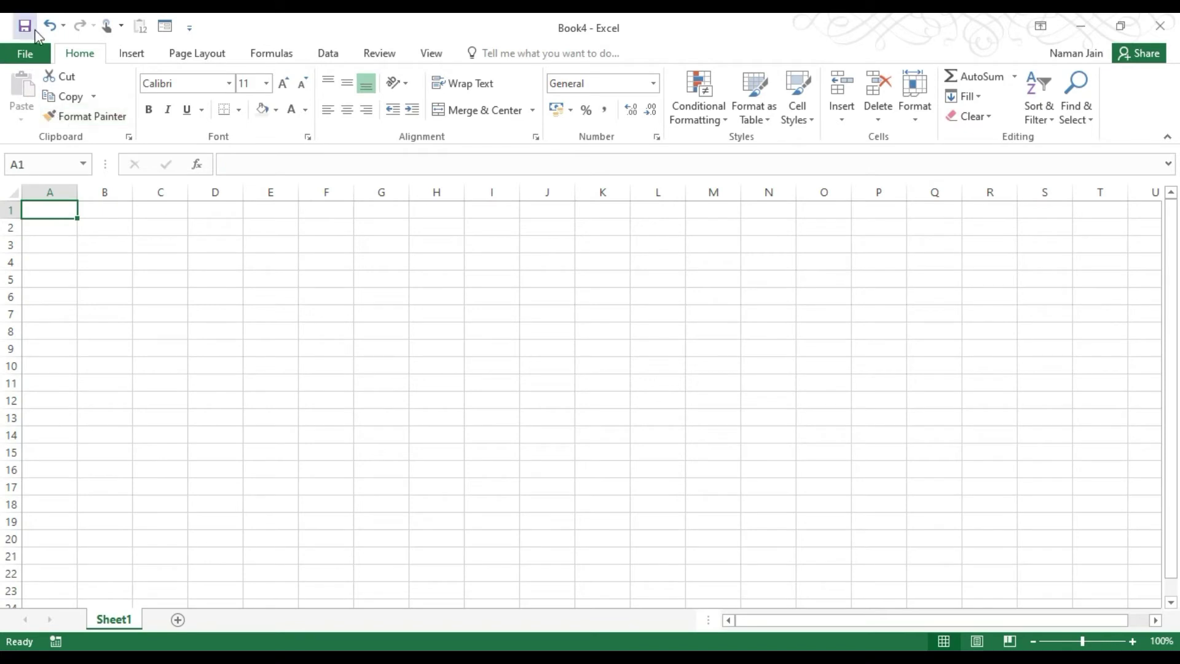
pyautogui.click(177, 619)
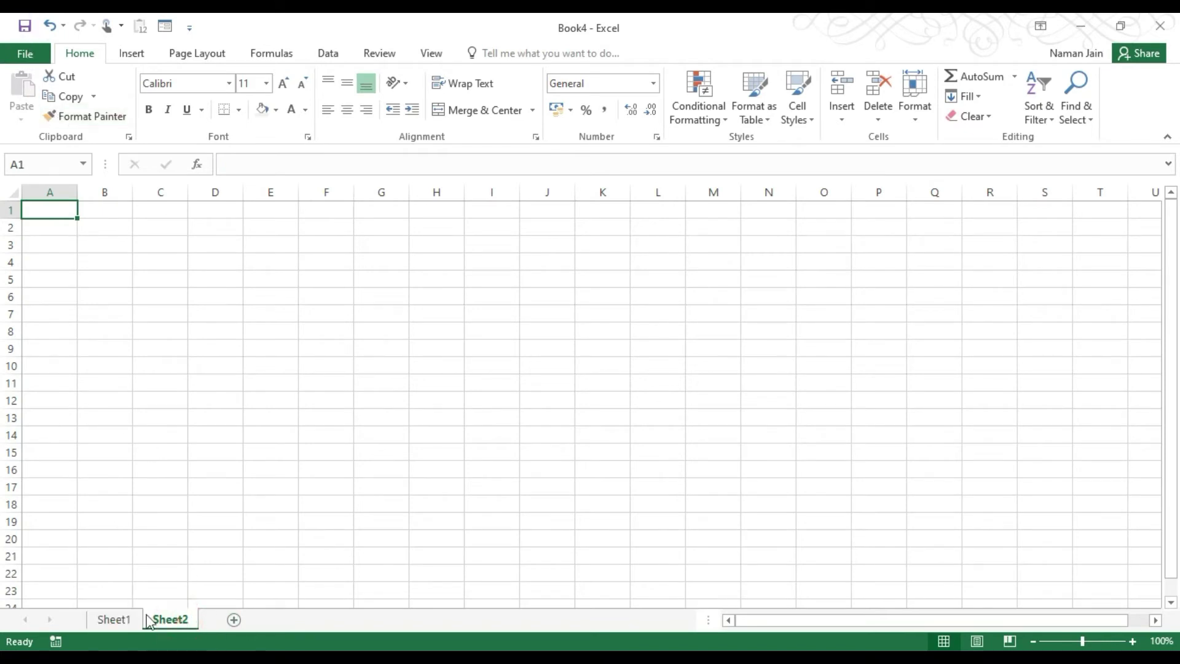
pyautogui.click(117, 619)
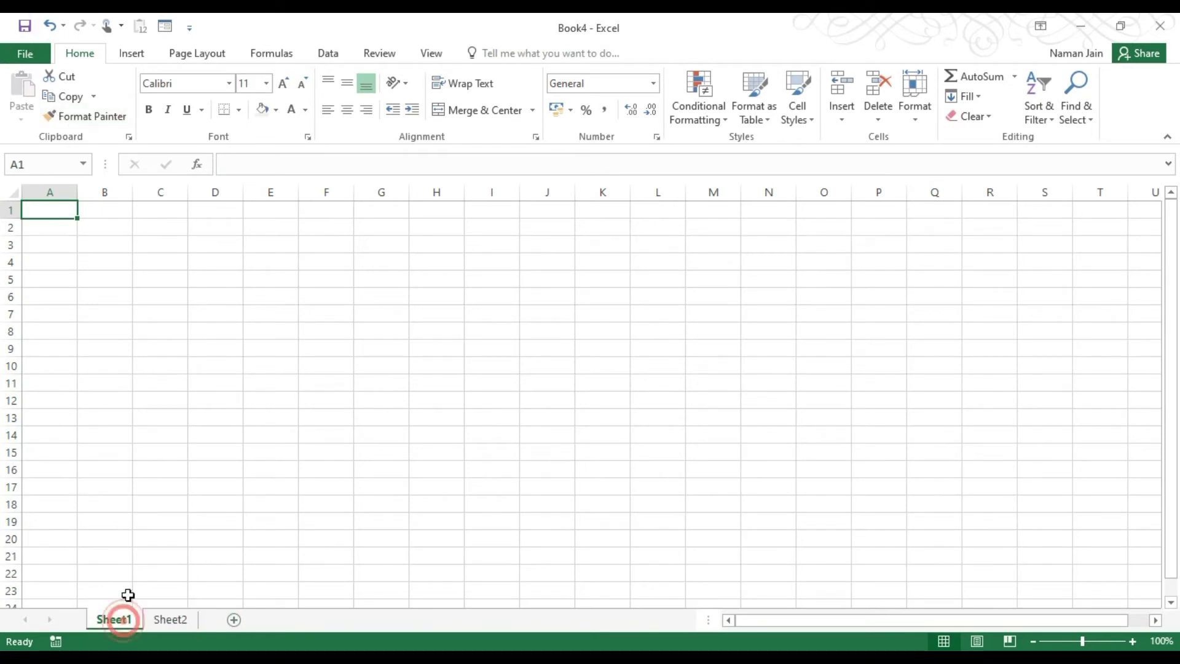
pyautogui.click(170, 619)
pyautogui.press('Right')
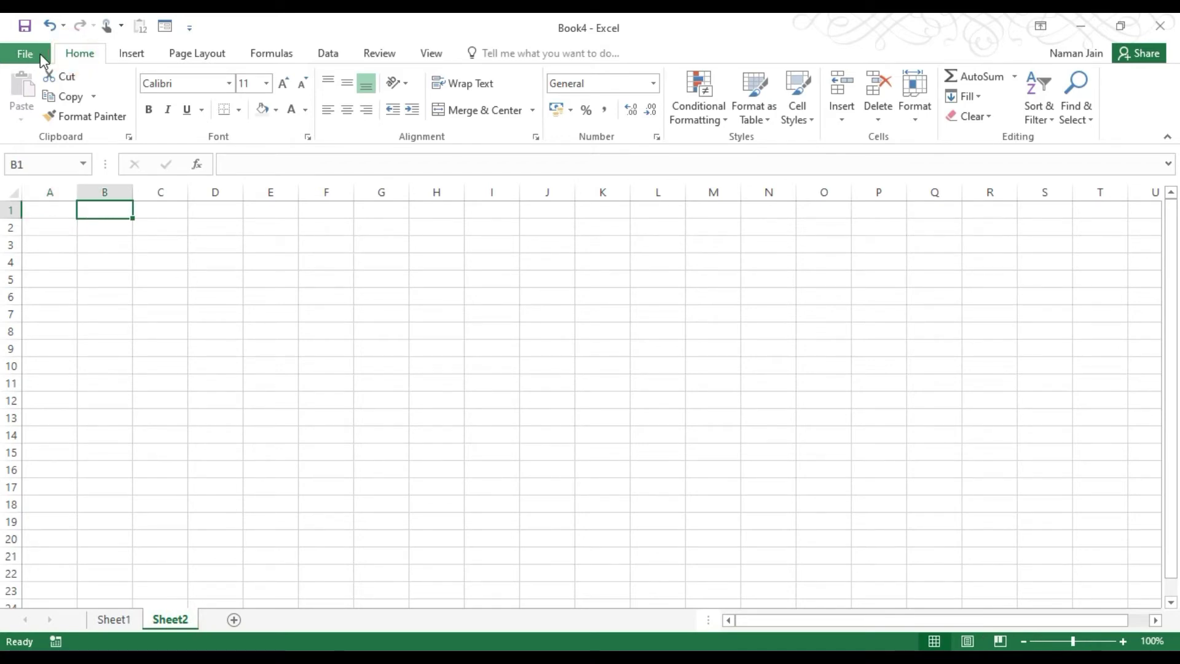
# Protect Book4's workbook structure from File > Info with a password, entered twice to confirm.
pyautogui.click(39, 54)
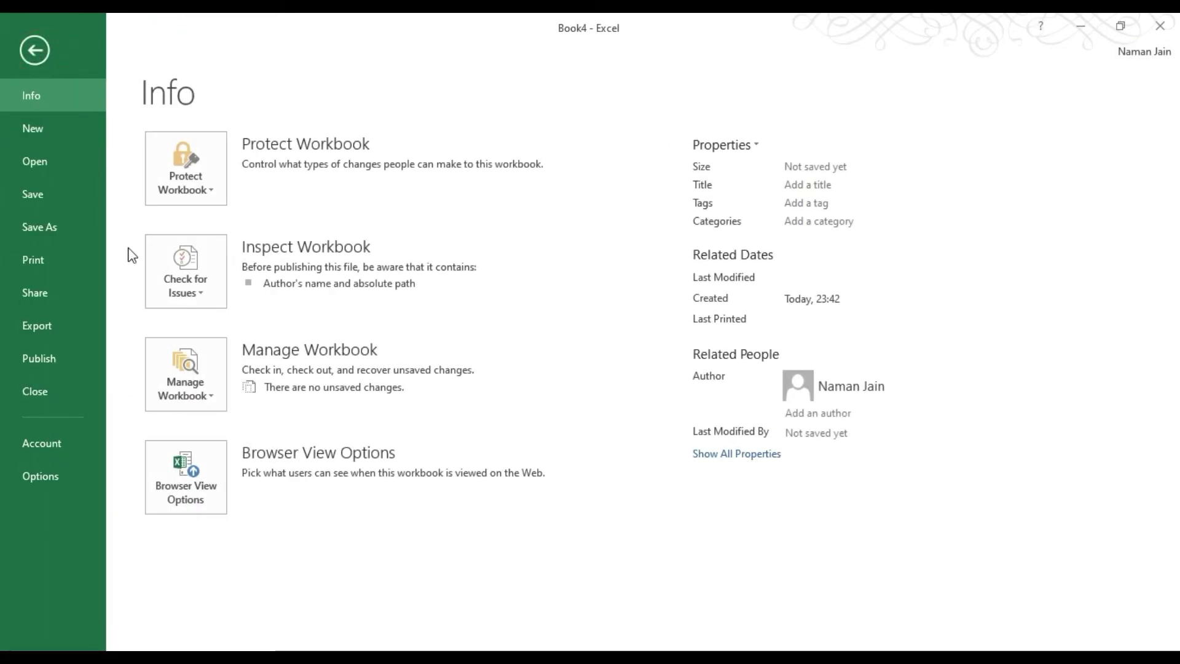
pyautogui.click(179, 179)
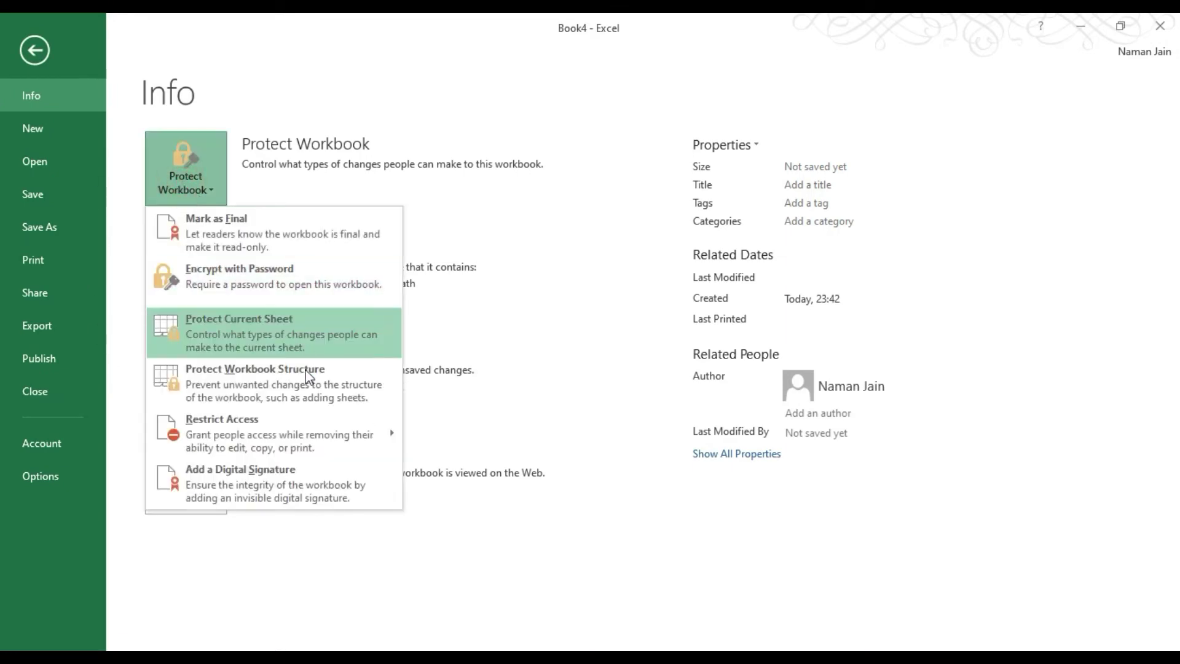
pyautogui.click(308, 386)
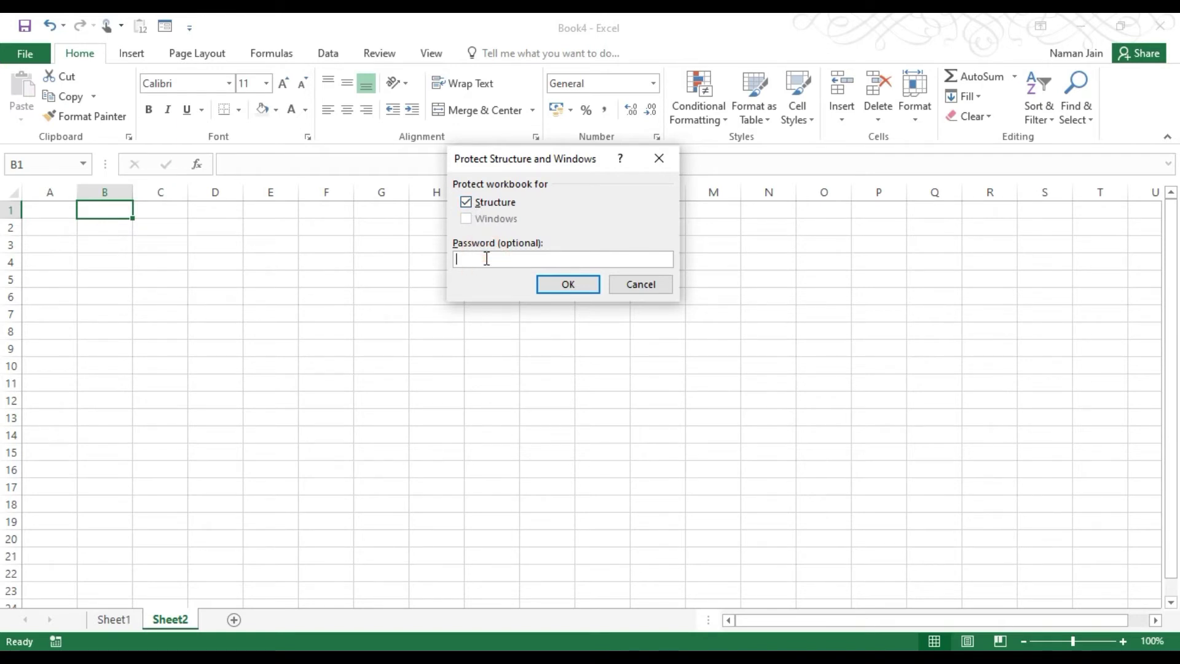
pyautogui.write('1234')
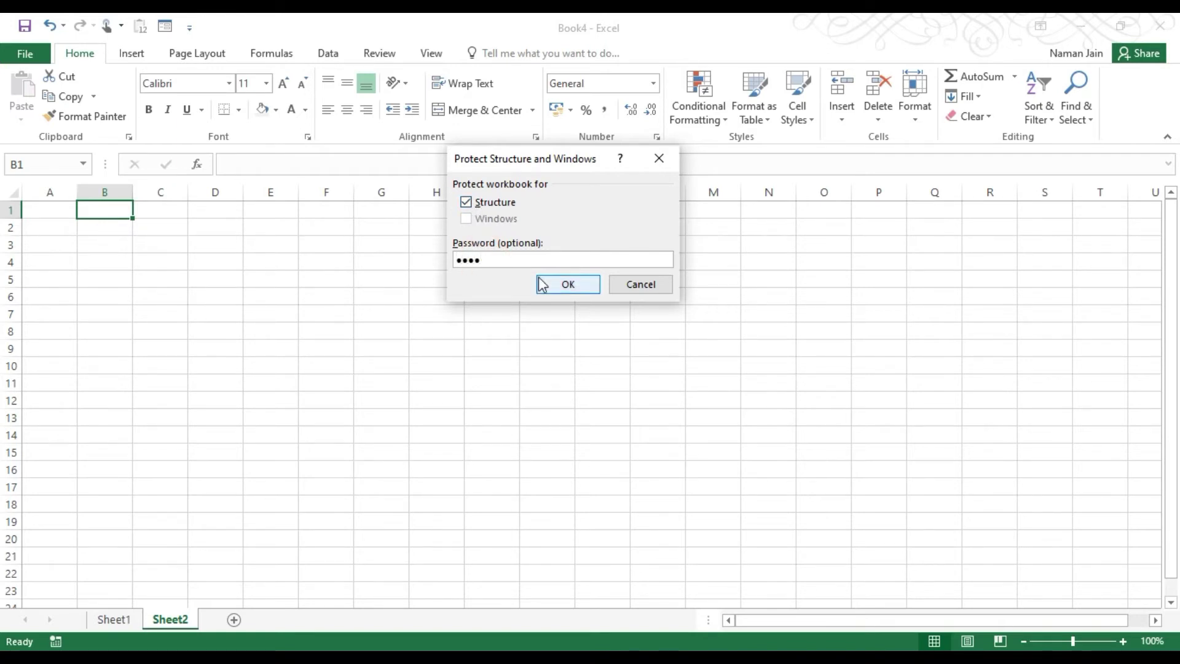
pyautogui.click(549, 286)
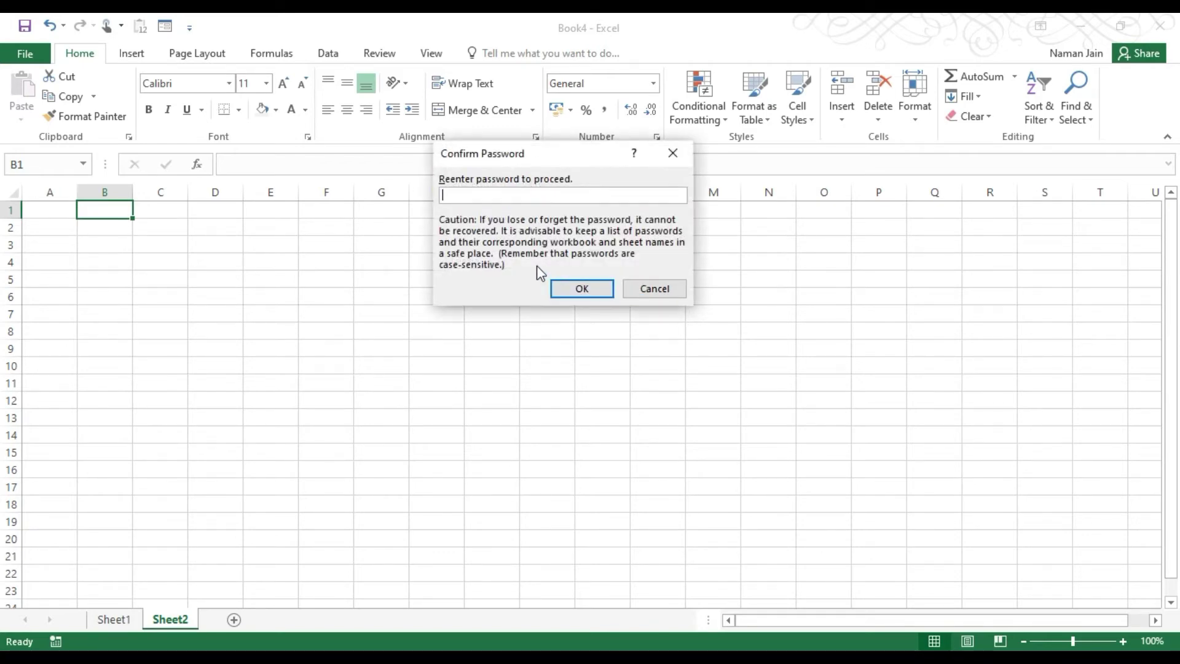
pyautogui.write('1234')
pyautogui.click(559, 287)
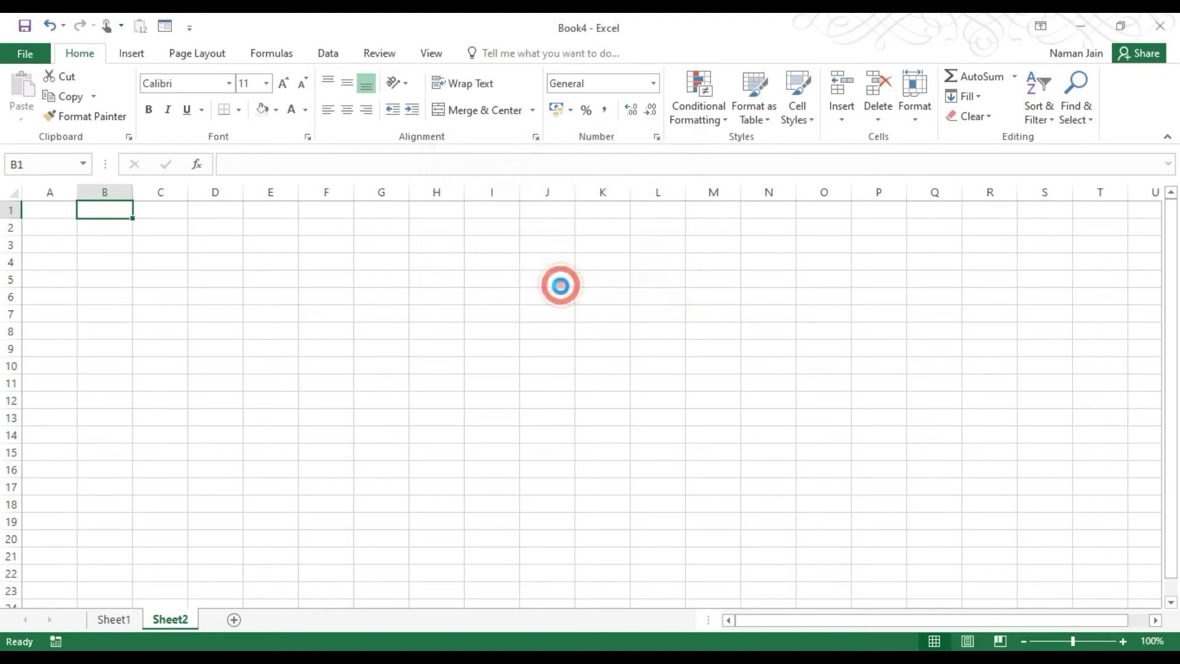
# Show that the sheet tab's right-click options are now locked, then switch to Sheet1.
pyautogui.click(103, 231)
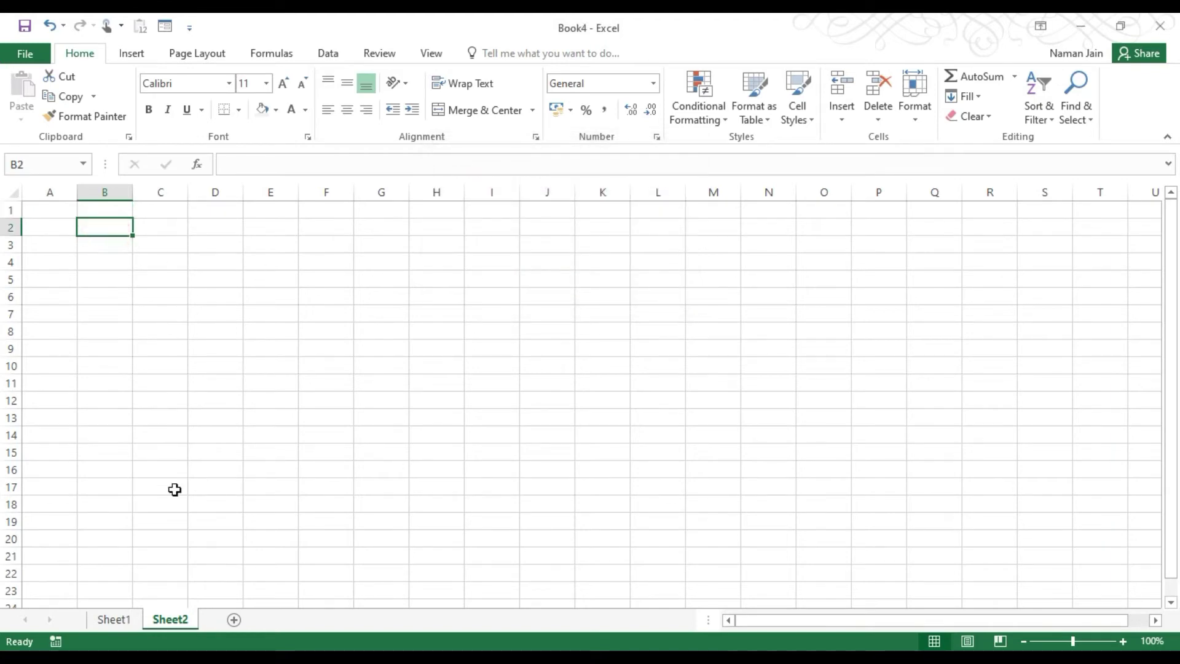
pyautogui.rightClick(173, 615)
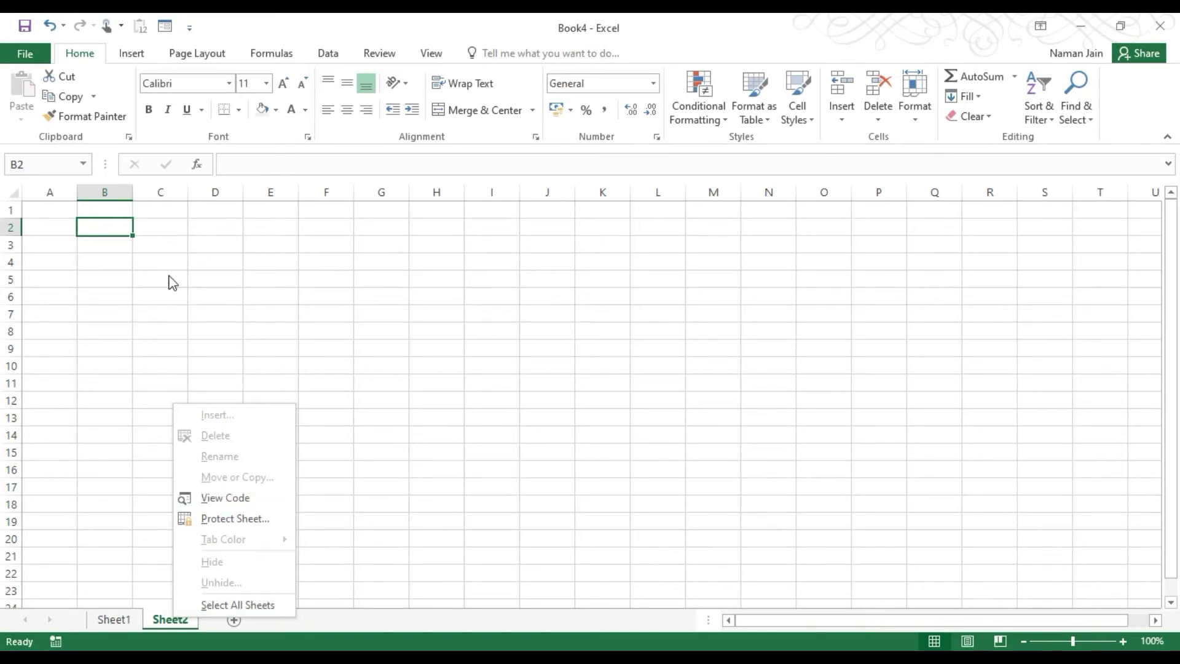
pyautogui.click(137, 226)
pyautogui.click(142, 226)
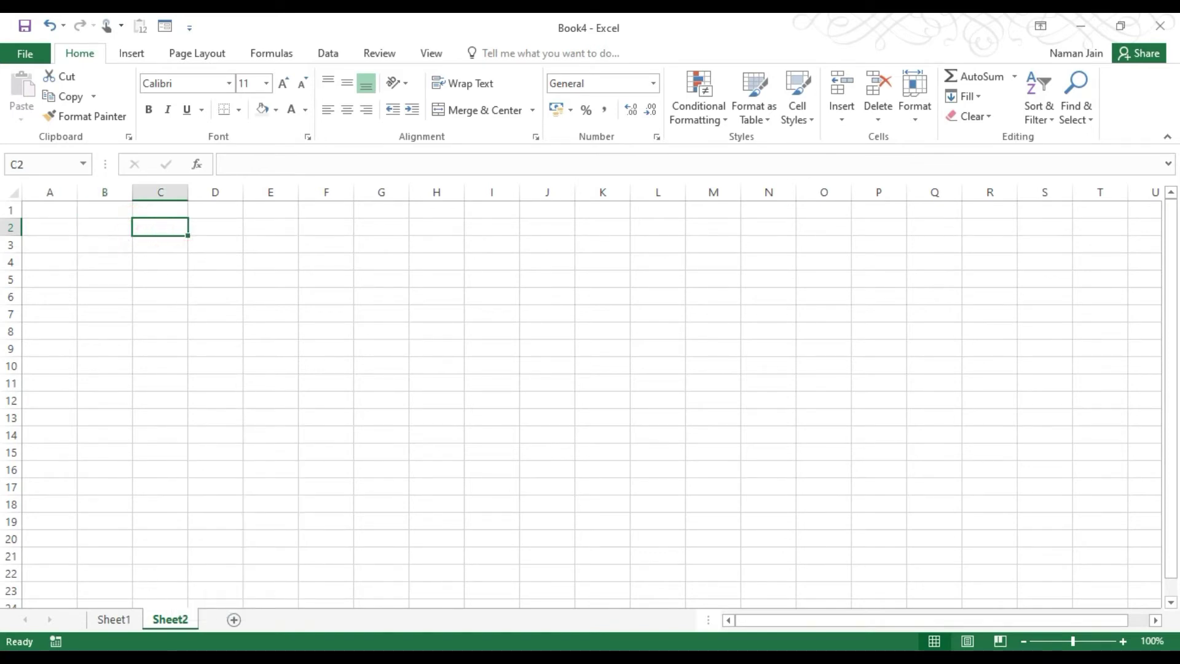
pyautogui.click(103, 621)
pyautogui.click(105, 619)
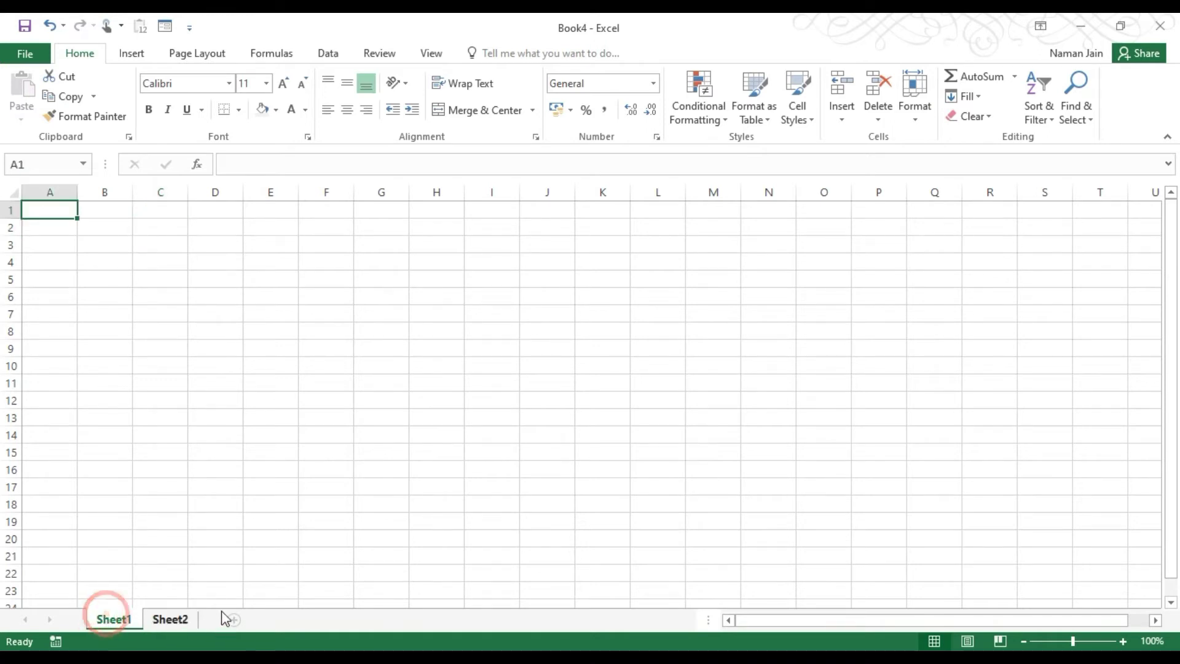
pyautogui.click(113, 241)
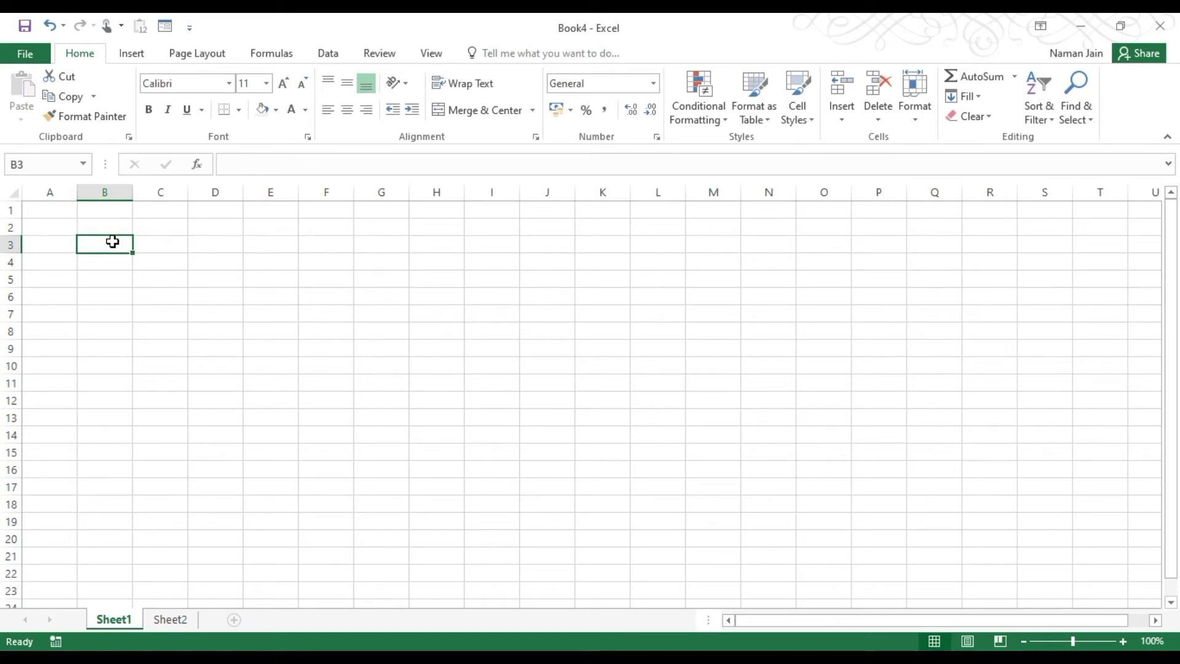
# Enter 'fbg' in C4 and 'dd' in D4 on Sheet1.
pyautogui.click(166, 255)
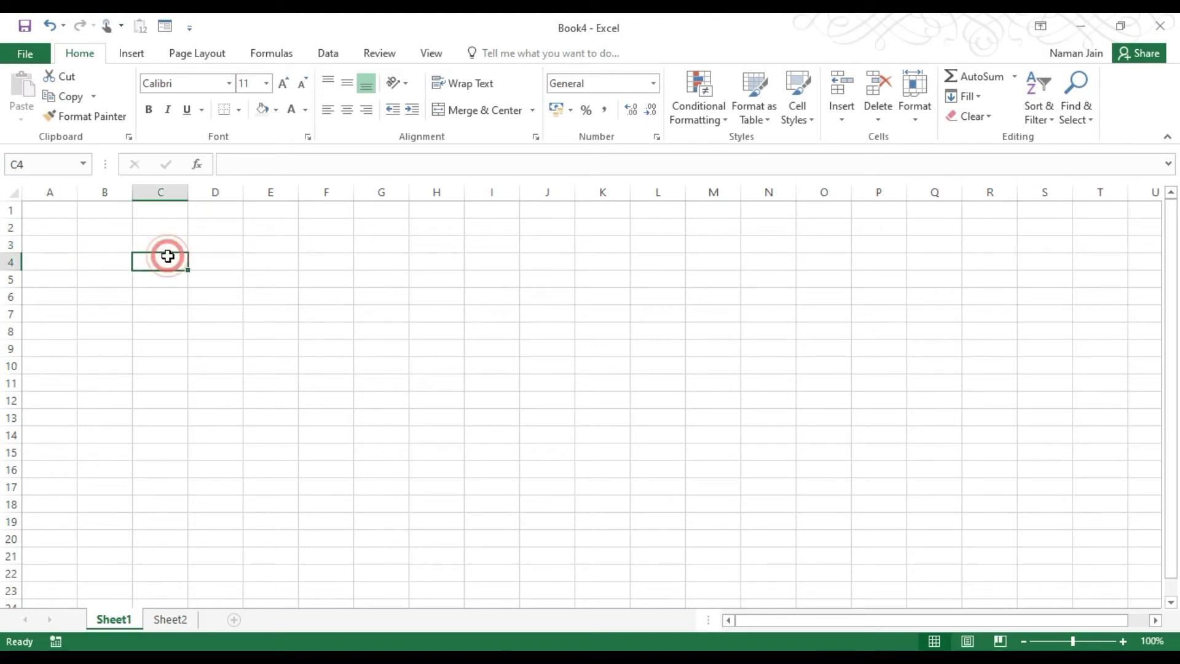
pyautogui.write('fbg')
pyautogui.press('Return')
pyautogui.click(203, 264)
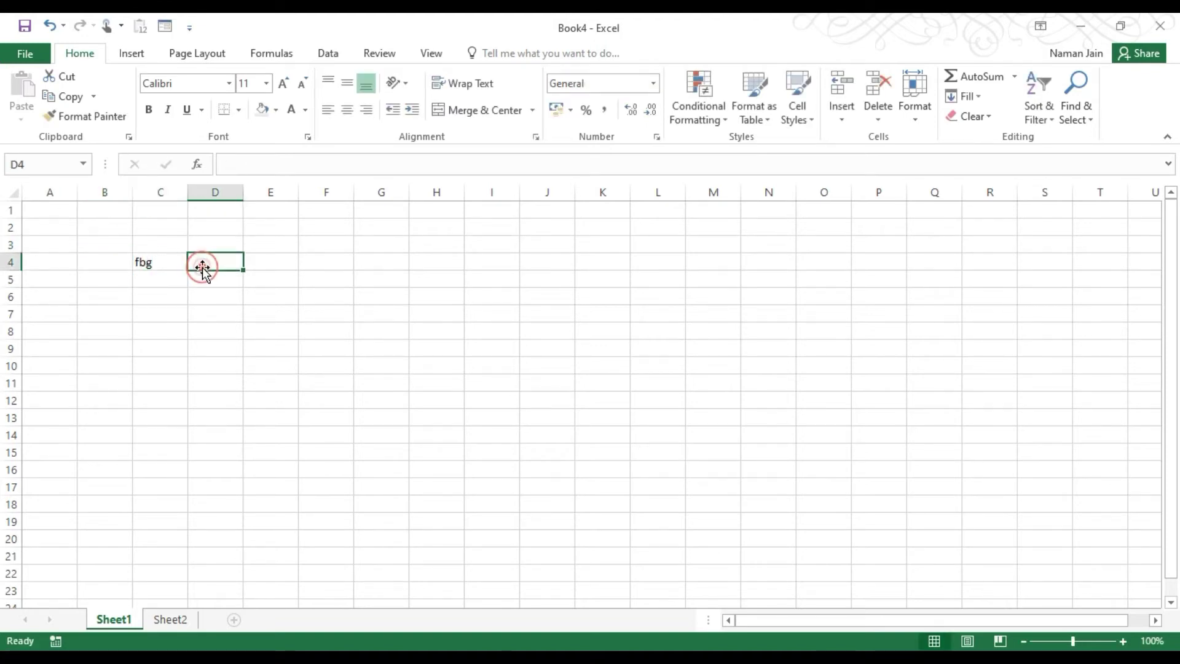
pyautogui.write('dd')
pyautogui.press('Return')
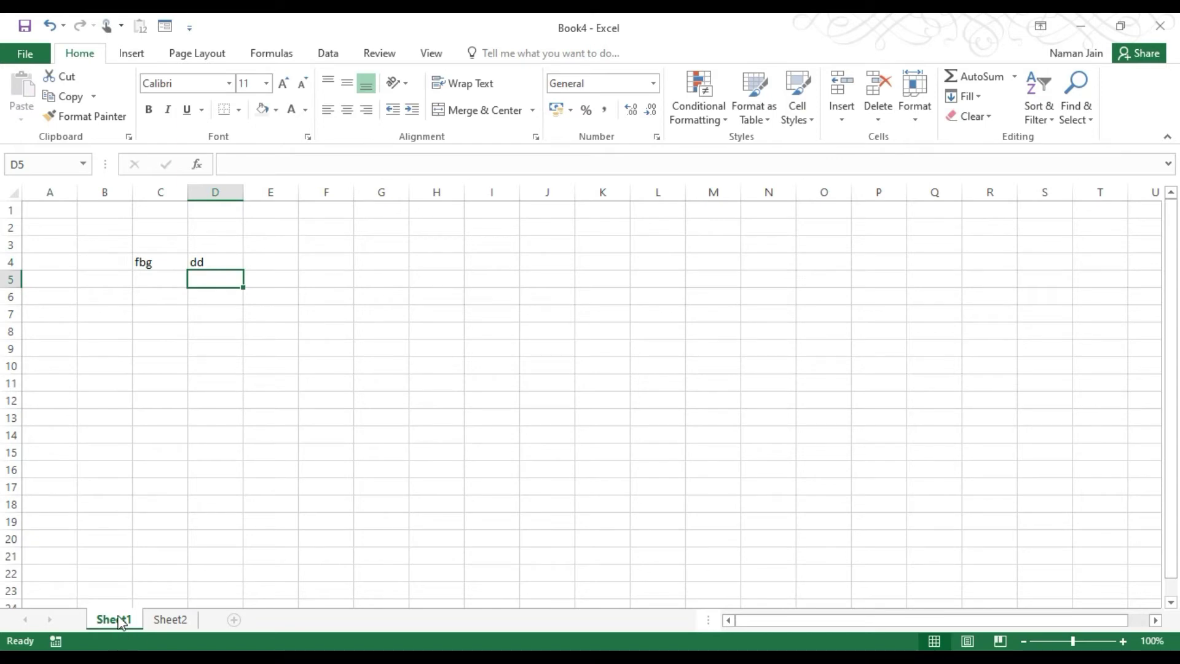
# Flip between Sheet1 and the empty Sheet2, then close Book4.
pyautogui.click(167, 620)
pyautogui.click(121, 622)
pyautogui.click(161, 620)
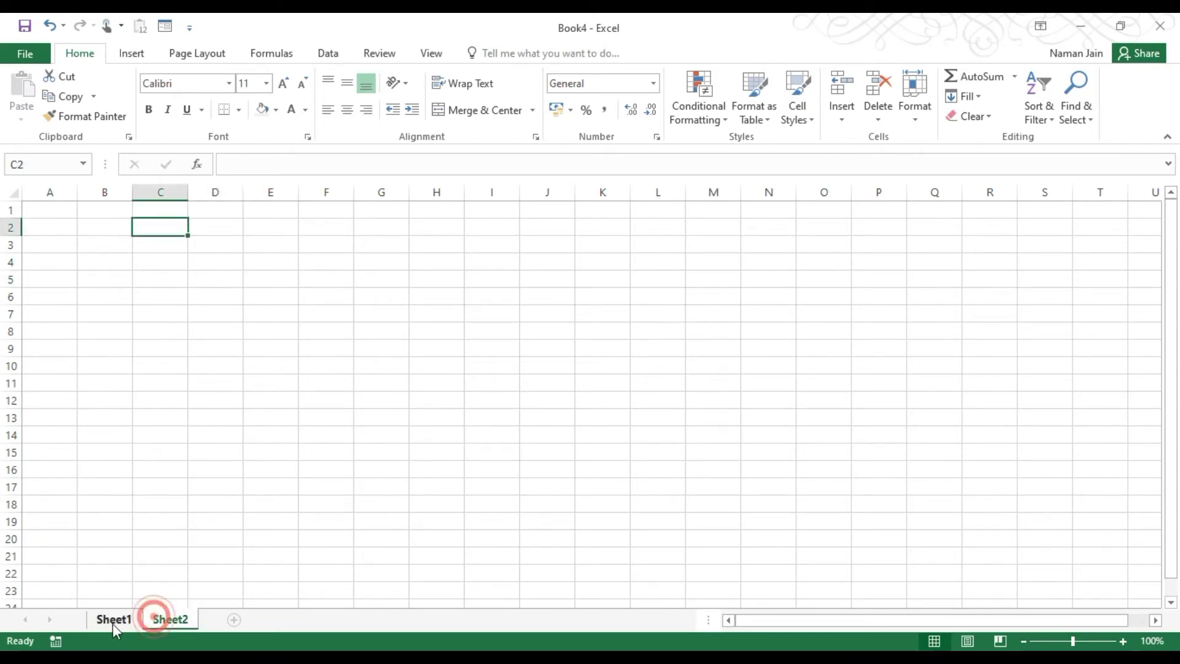
pyautogui.click(113, 621)
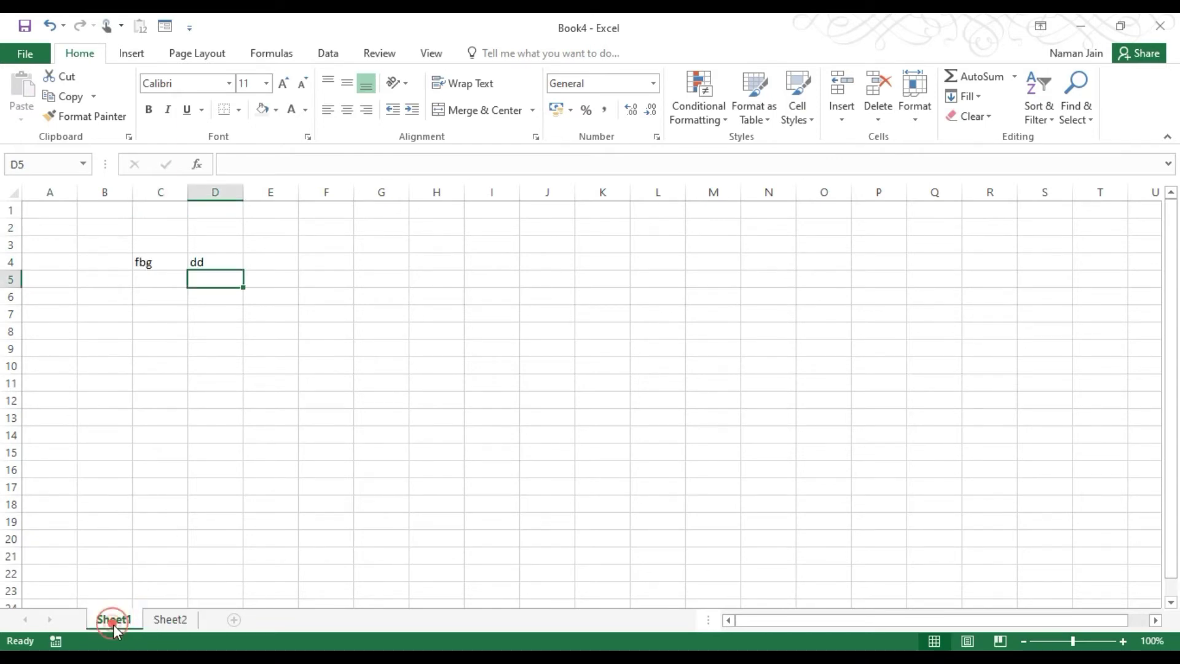
pyautogui.click(172, 621)
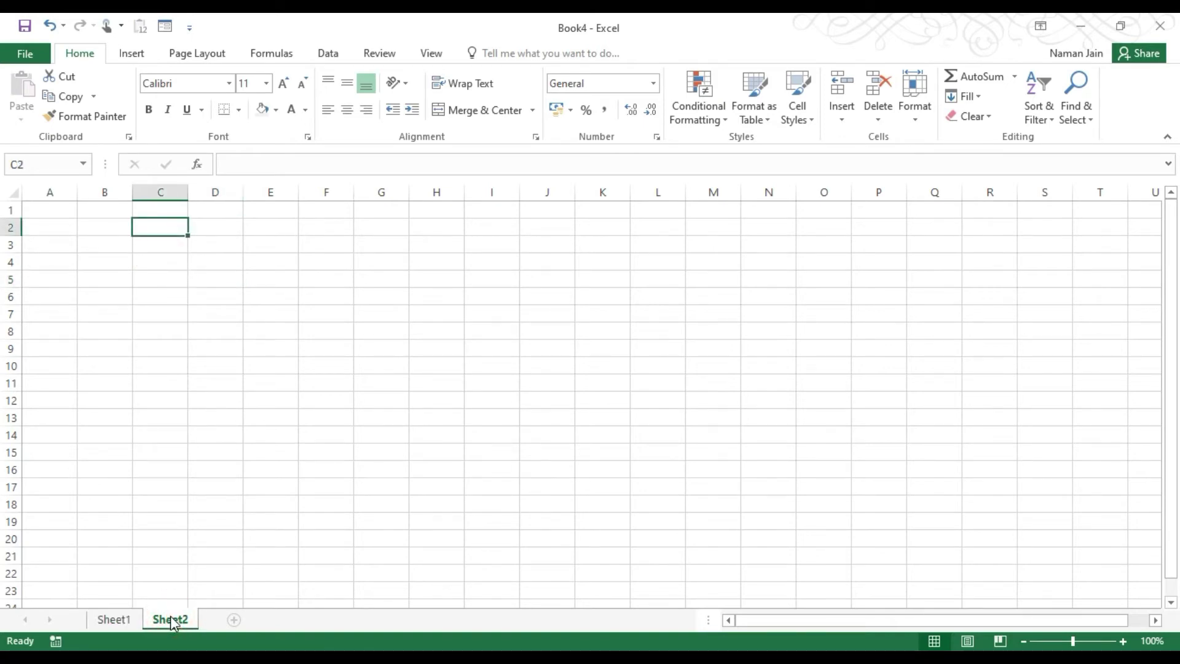
pyautogui.click(203, 225)
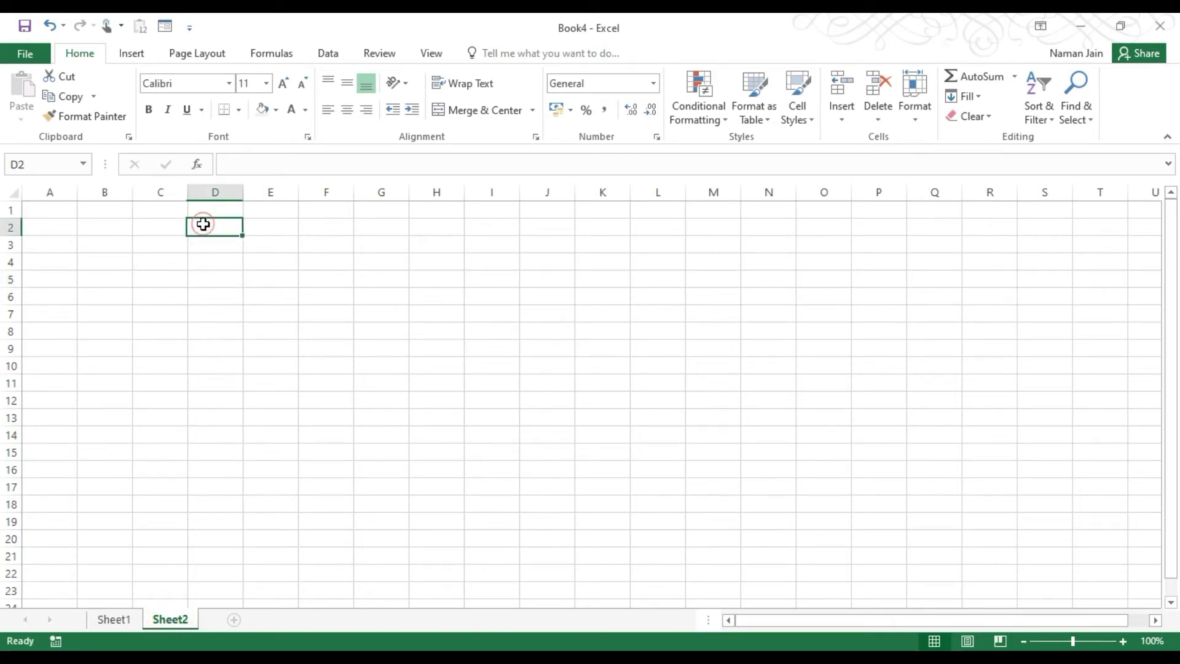
pyautogui.click(152, 245)
pyautogui.click(210, 320)
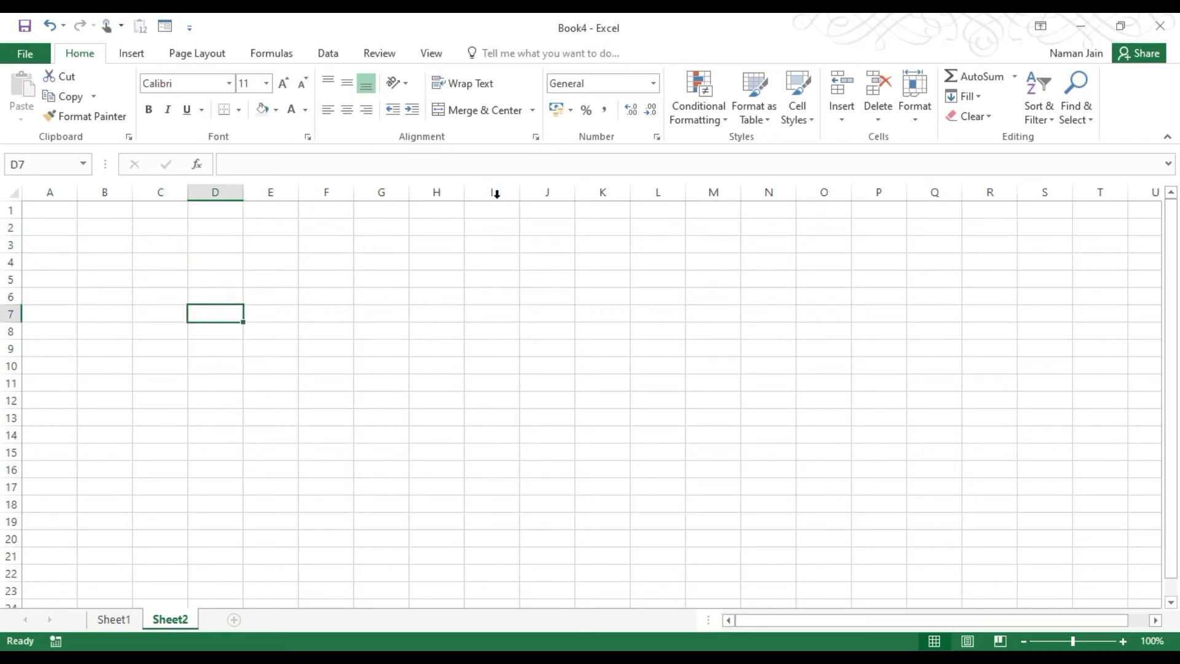
pyautogui.click(1160, 26)
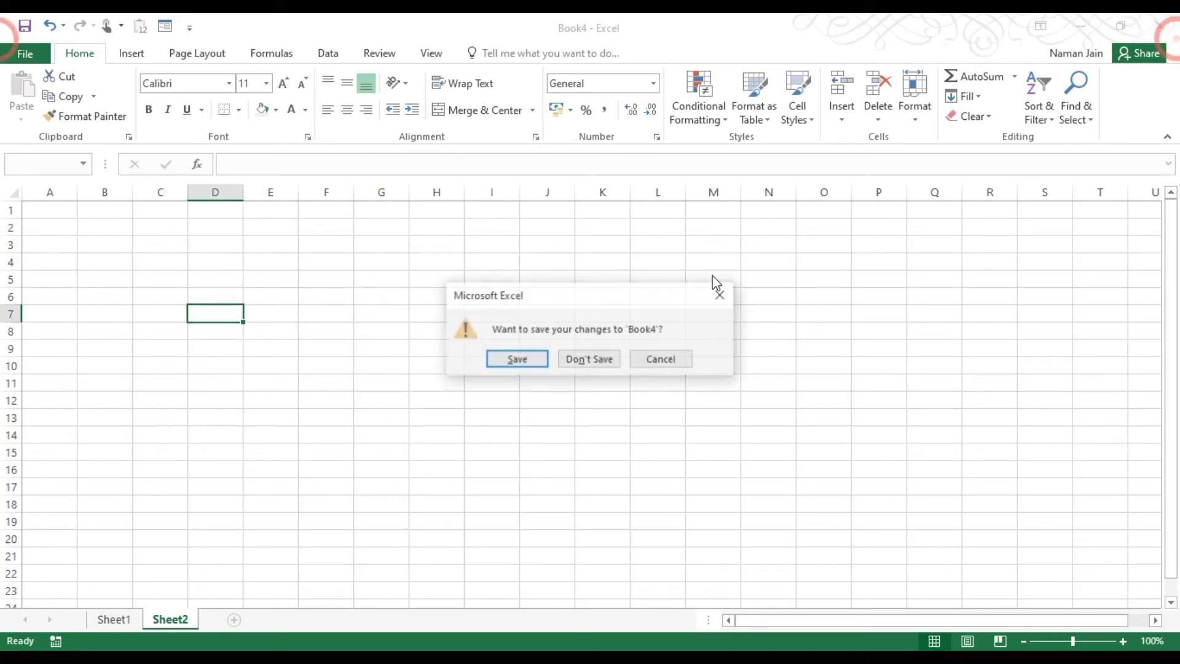
# Discard Book4's changes and select Protect Current Sheet (B6) on the Topics Covered sheet.
pyautogui.click(587, 359)
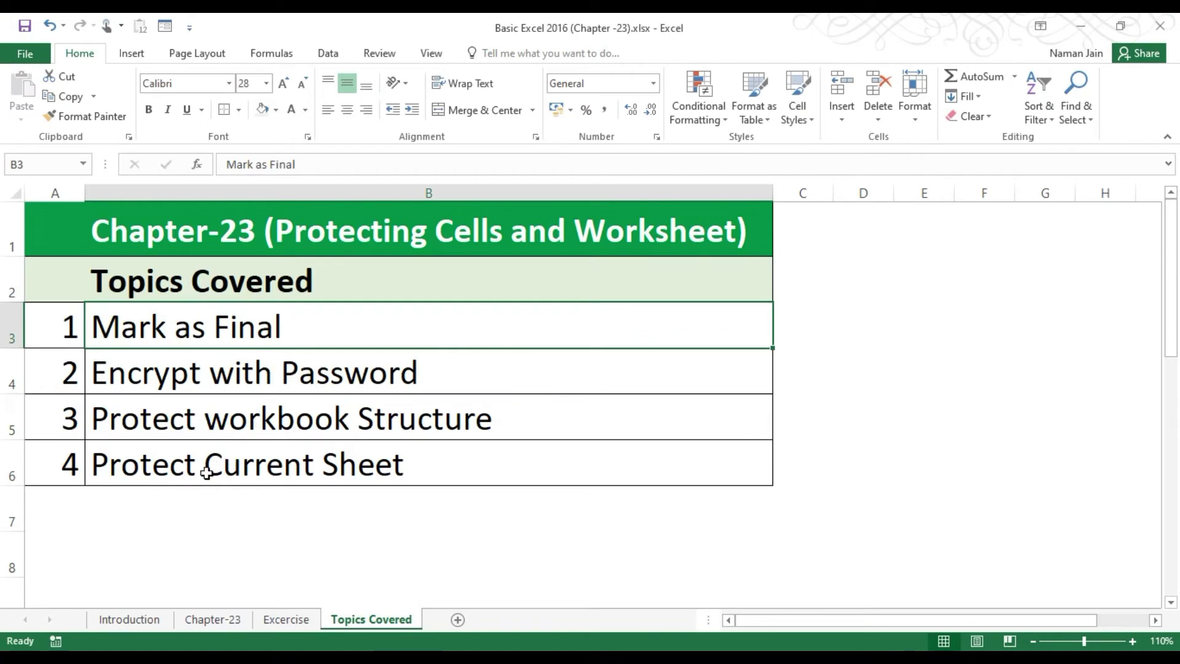
pyautogui.click(204, 474)
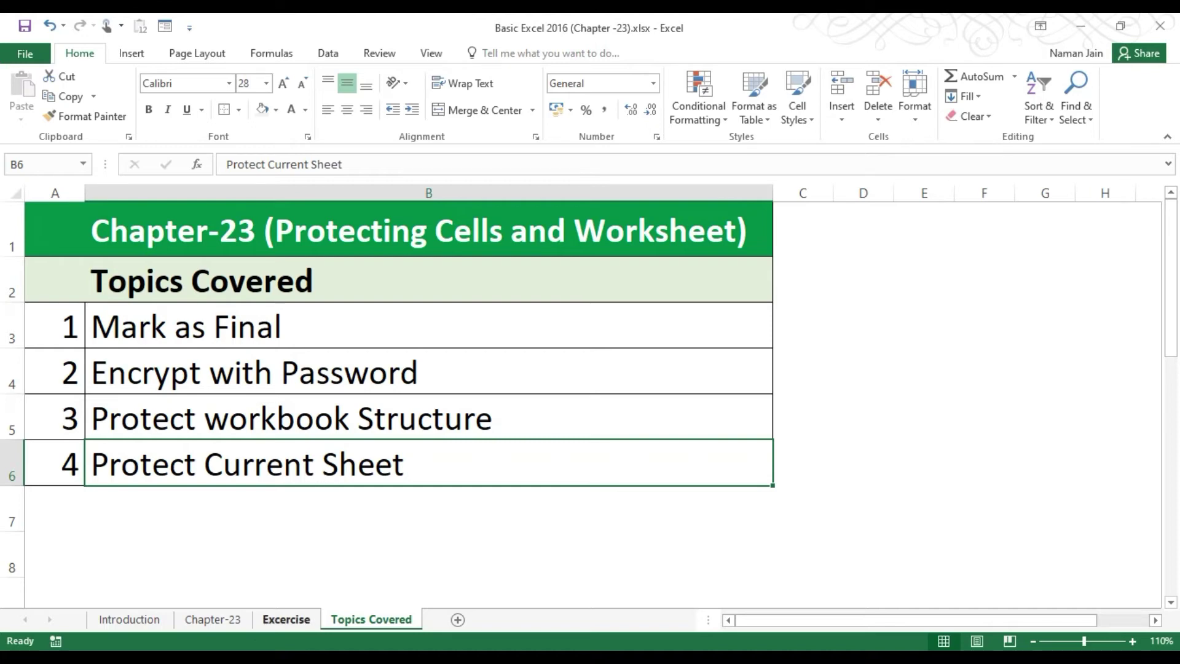
# Switch to the Excercise sheet and select across the Sale Invoice area.
pyautogui.click(287, 620)
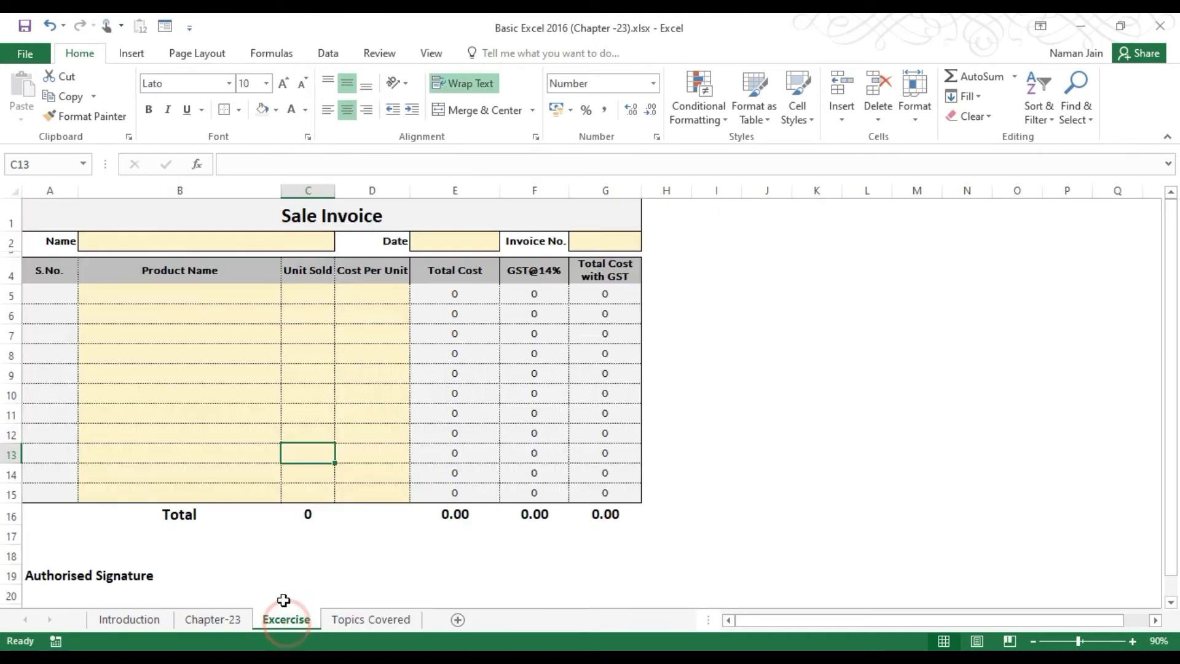
pyautogui.click(166, 310)
pyautogui.moveTo(119, 214); pyautogui.dragTo(406, 589)
pyautogui.click(249, 333)
pyautogui.click(96, 225)
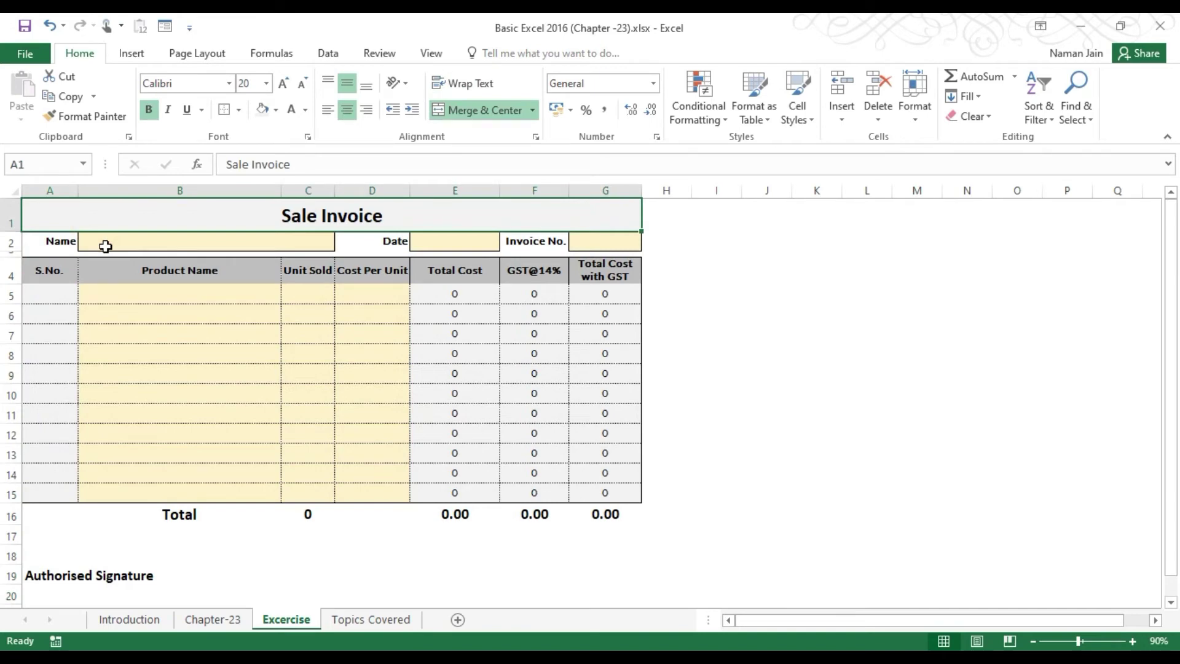
# Inspect the header input cells: Name, Date and Invoice No.
pyautogui.click(120, 247)
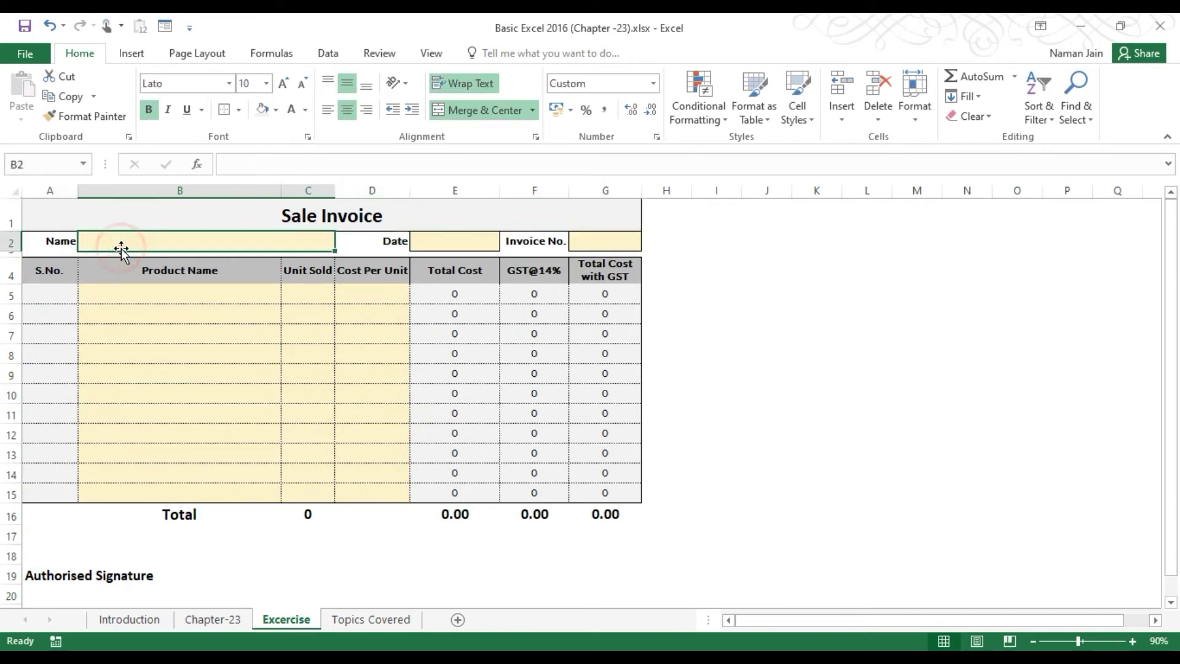
pyautogui.click(424, 232)
pyautogui.click(648, 232)
pyautogui.click(606, 237)
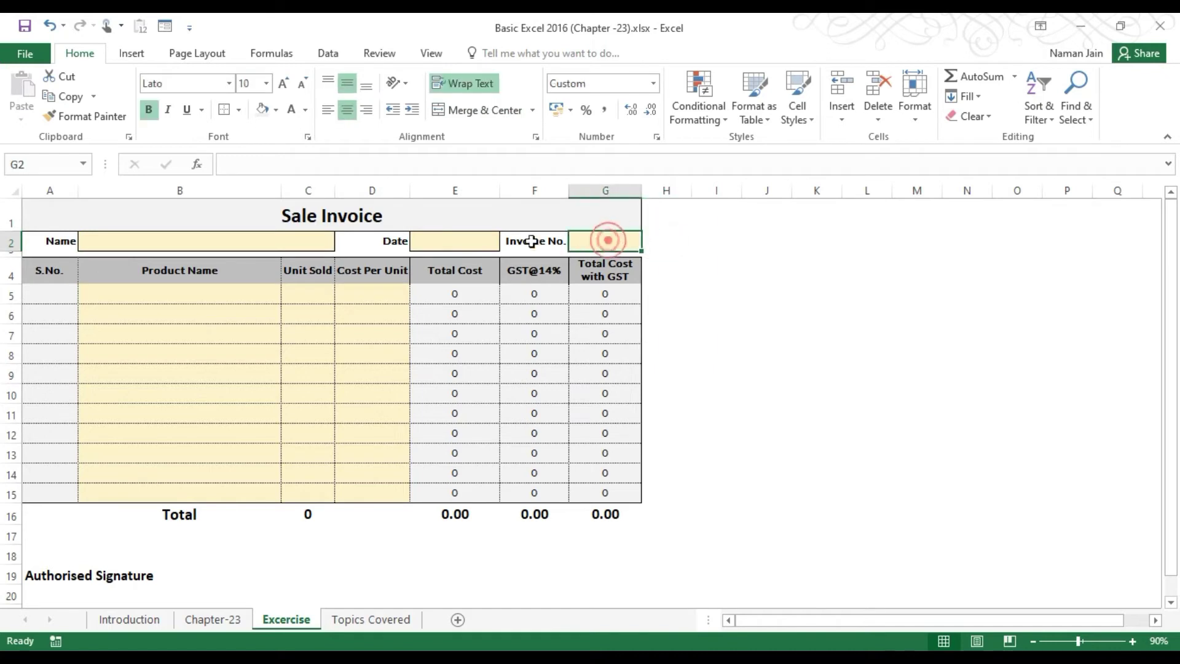
pyautogui.click(168, 245)
# Select the product entry columns B5:B15, C5:C15 and the input block B5:D15.
pyautogui.moveTo(158, 293); pyautogui.dragTo(246, 494)
pyautogui.moveTo(314, 300); pyautogui.dragTo(319, 488)
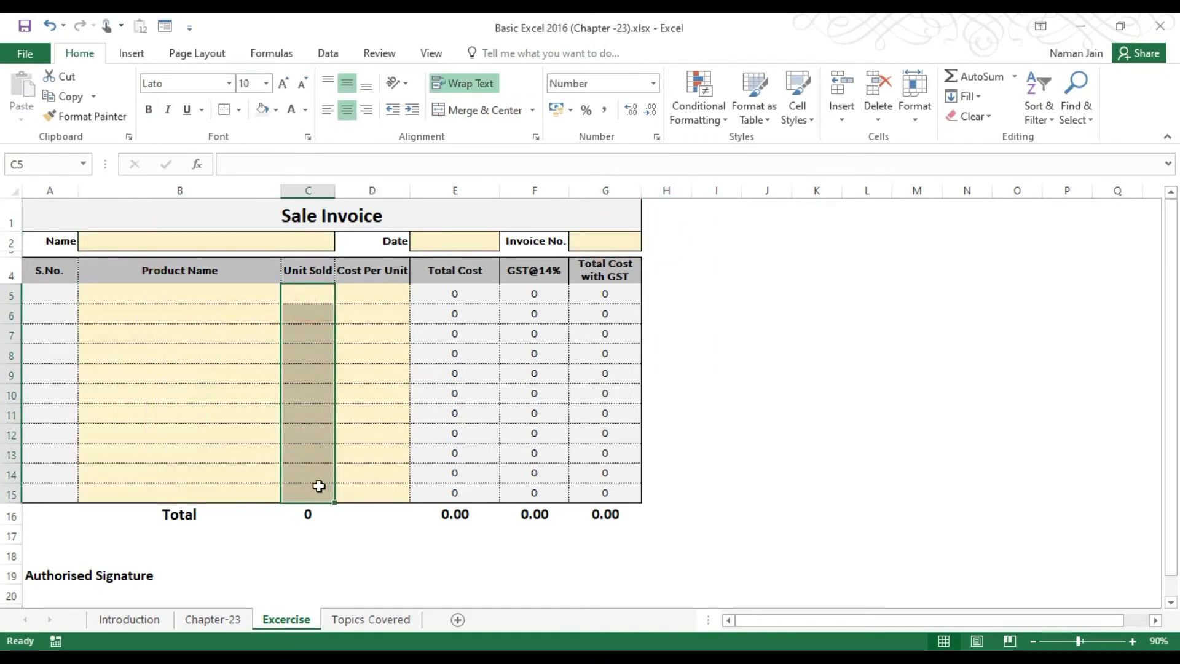
pyautogui.click(178, 237)
pyautogui.moveTo(218, 297); pyautogui.dragTo(271, 482)
pyautogui.click(263, 242)
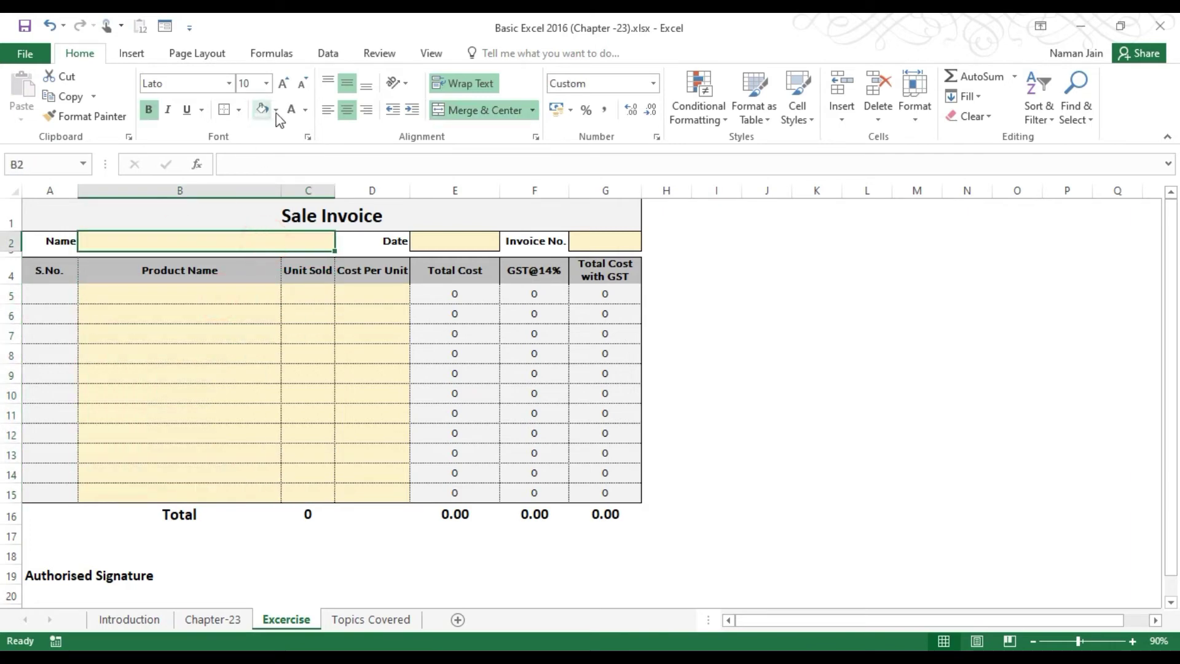
pyautogui.click(446, 242)
pyautogui.moveTo(164, 292); pyautogui.dragTo(371, 495)
pyautogui.click(226, 292)
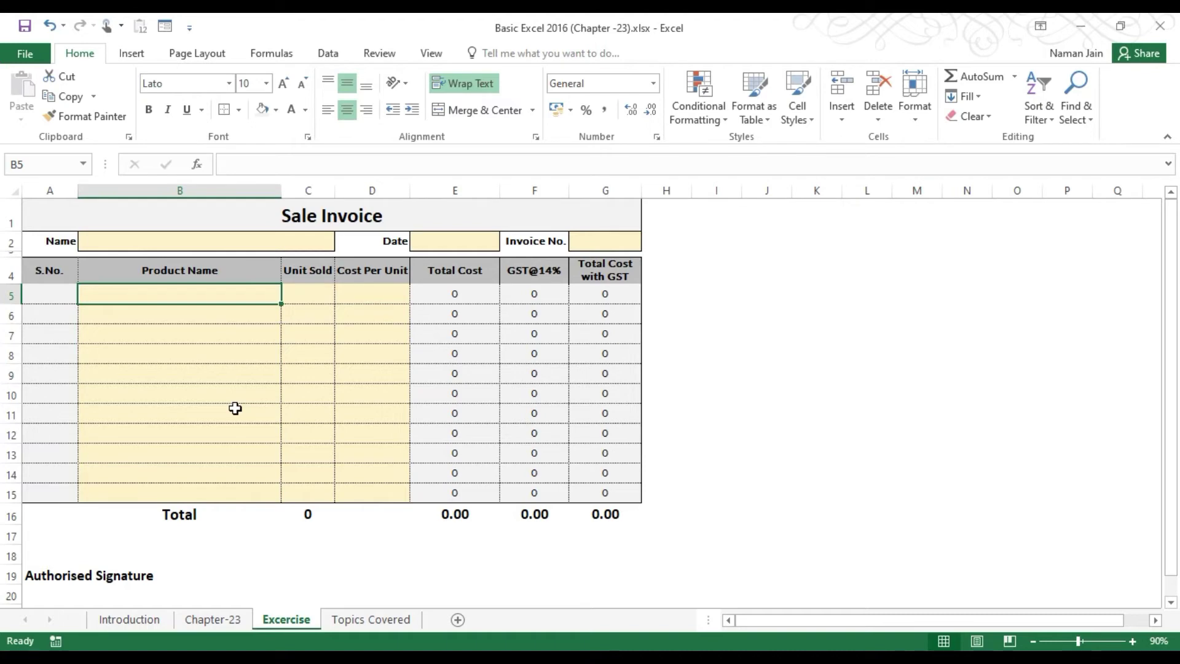
# Inspect the formula cells: Total Cost E5, GST F6, F8, F14 and serial numbers A5–A13.
pyautogui.click(173, 220)
pyautogui.click(452, 294)
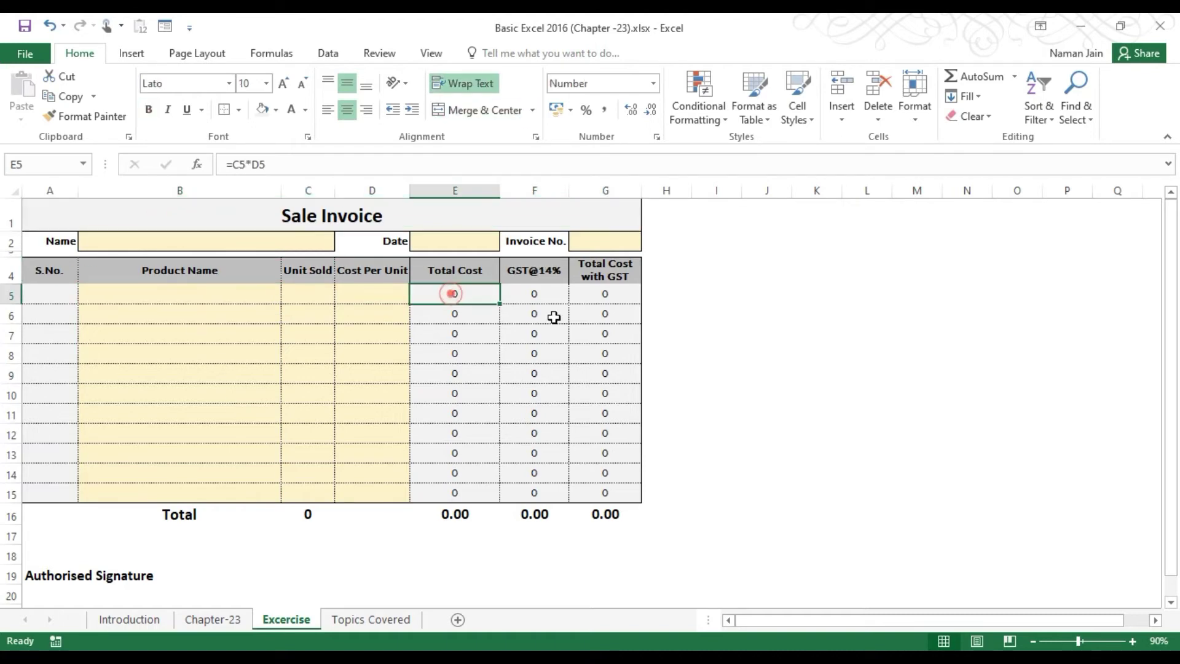
pyautogui.click(550, 315)
pyautogui.click(538, 354)
pyautogui.click(539, 473)
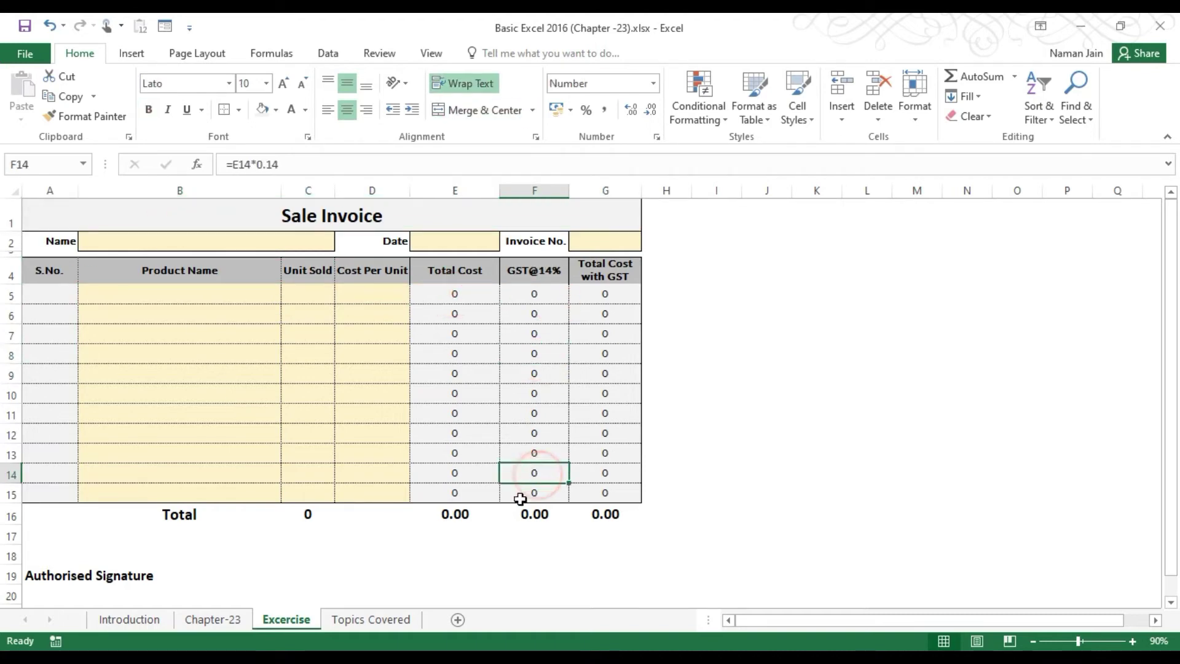
pyautogui.click(38, 300)
pyautogui.click(52, 341)
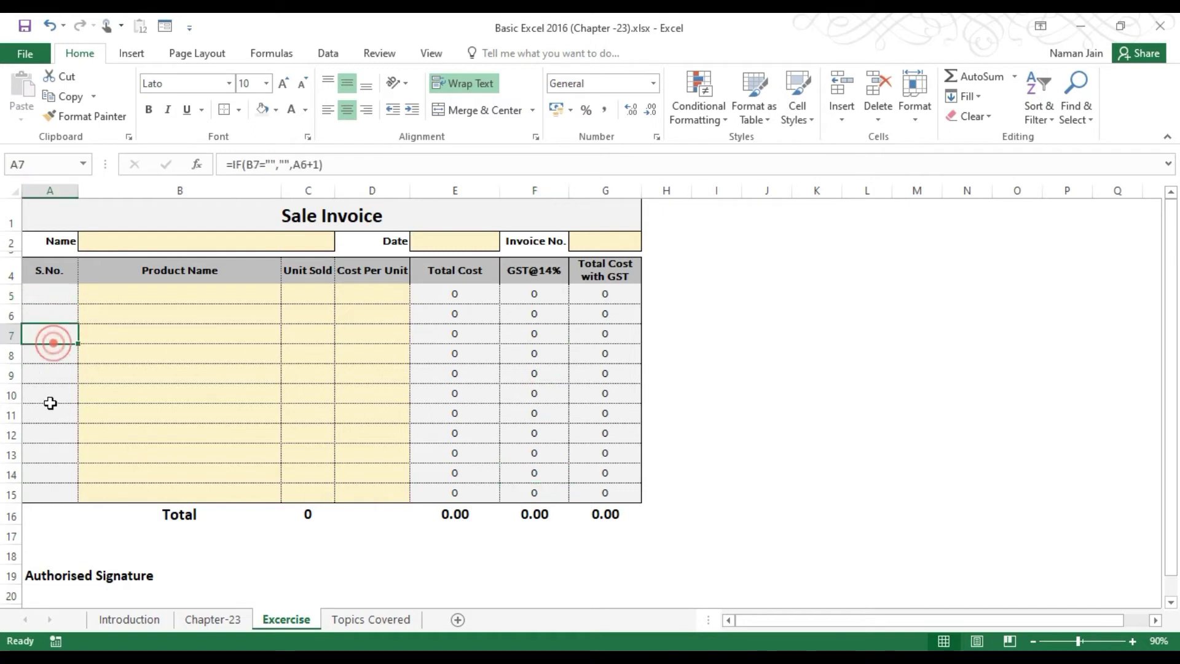
pyautogui.click(52, 451)
pyautogui.click(137, 450)
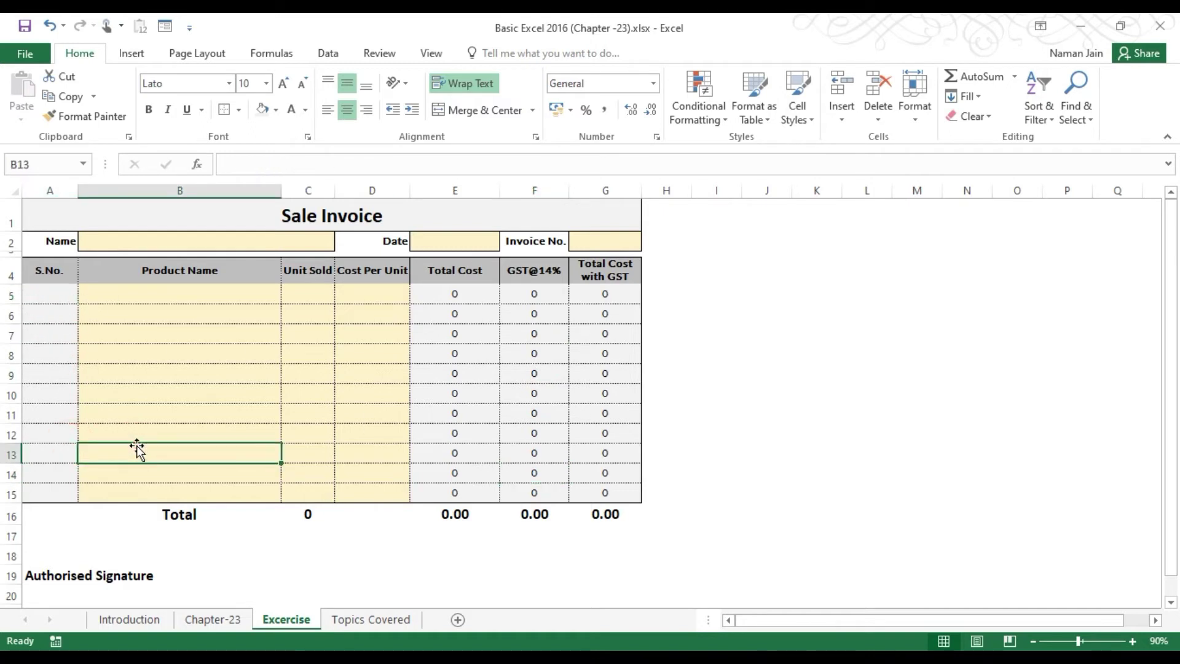
# Compare the input cells and block B5:D16 with the formula block E5:G15.
pyautogui.click(153, 239)
pyautogui.click(461, 238)
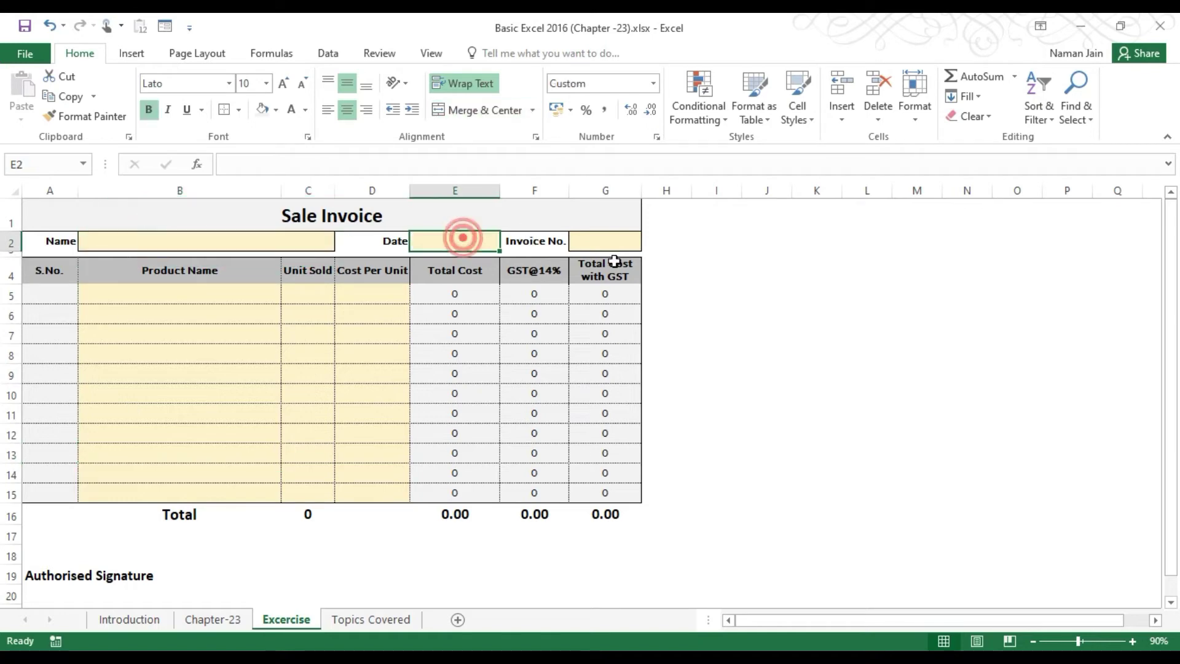
pyautogui.click(610, 239)
pyautogui.moveTo(237, 295); pyautogui.dragTo(366, 504)
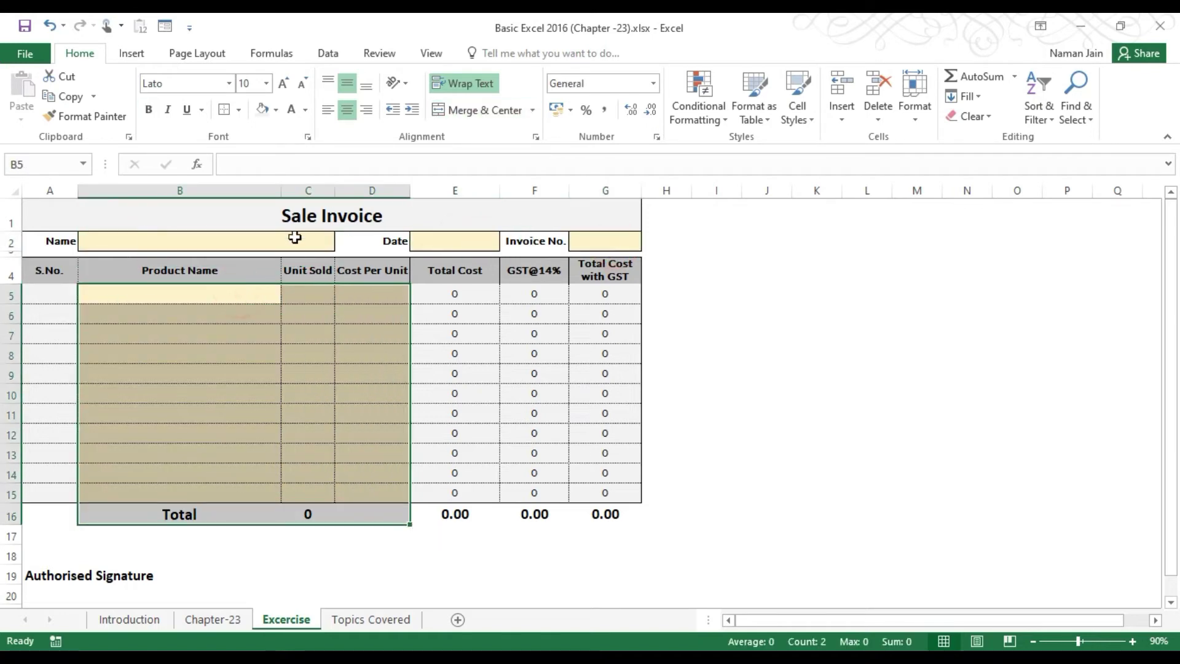
pyautogui.moveTo(460, 293); pyautogui.dragTo(594, 493)
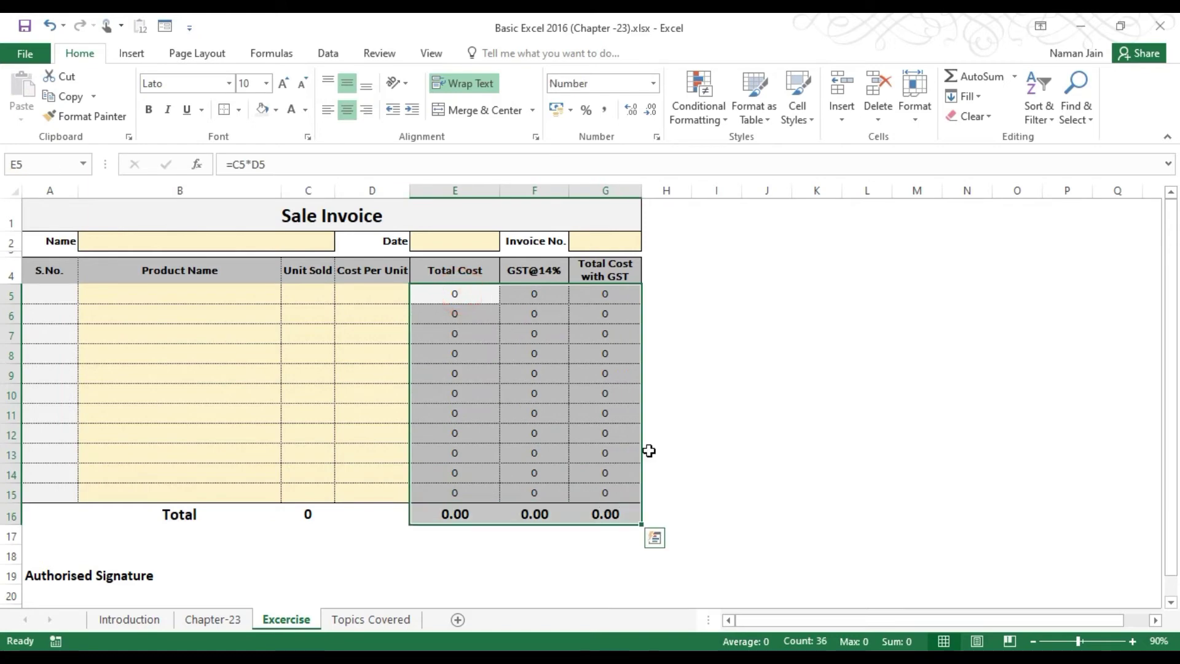
pyautogui.click(577, 422)
pyautogui.click(51, 219)
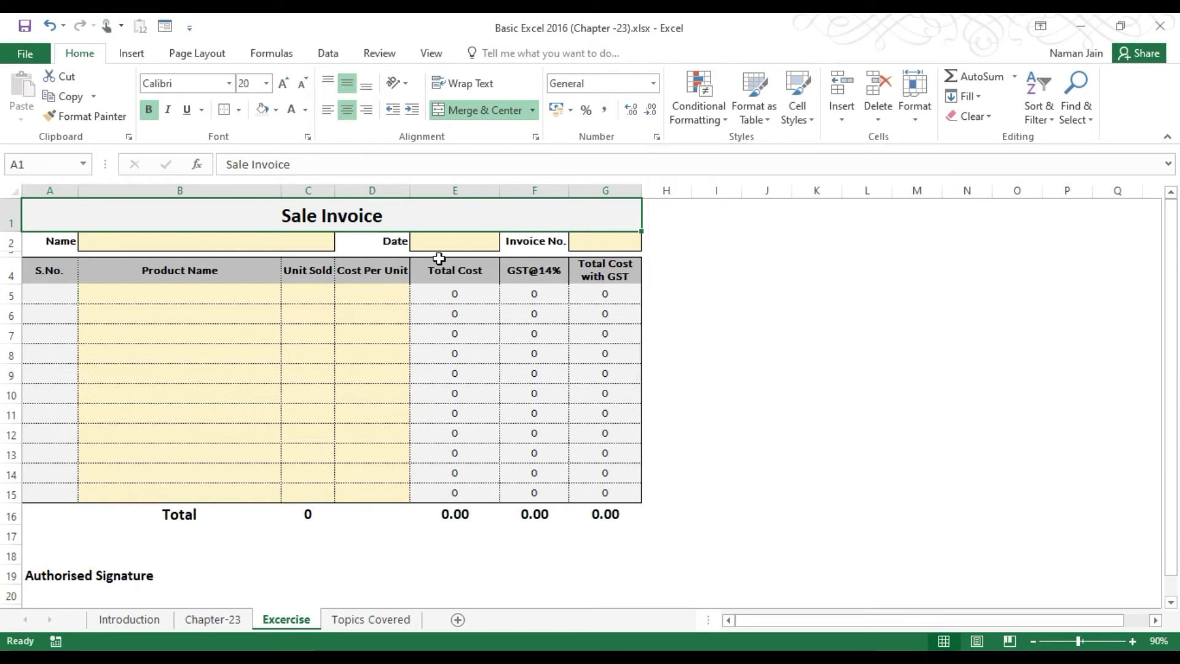
# Review the Locked and Hidden options on Format Cells' Protection tab, then cancel.
pyautogui.hotkey('ctrl', '1')
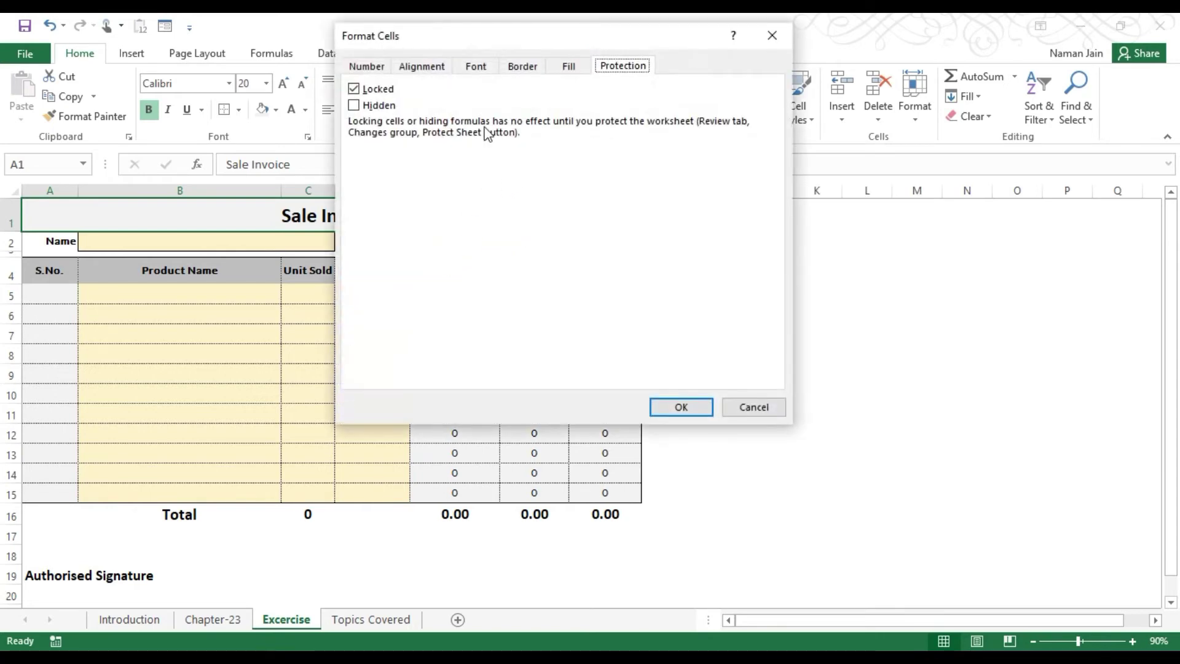
pyautogui.moveTo(573, 122); pyautogui.dragTo(556, 128)
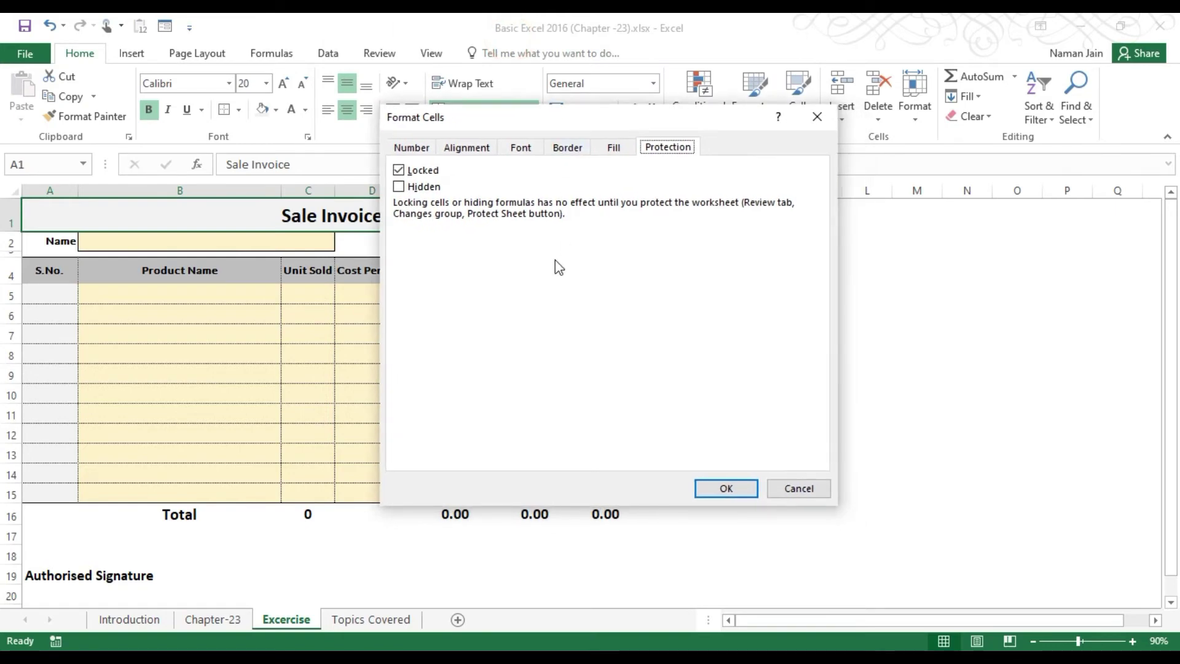
pyautogui.click(795, 485)
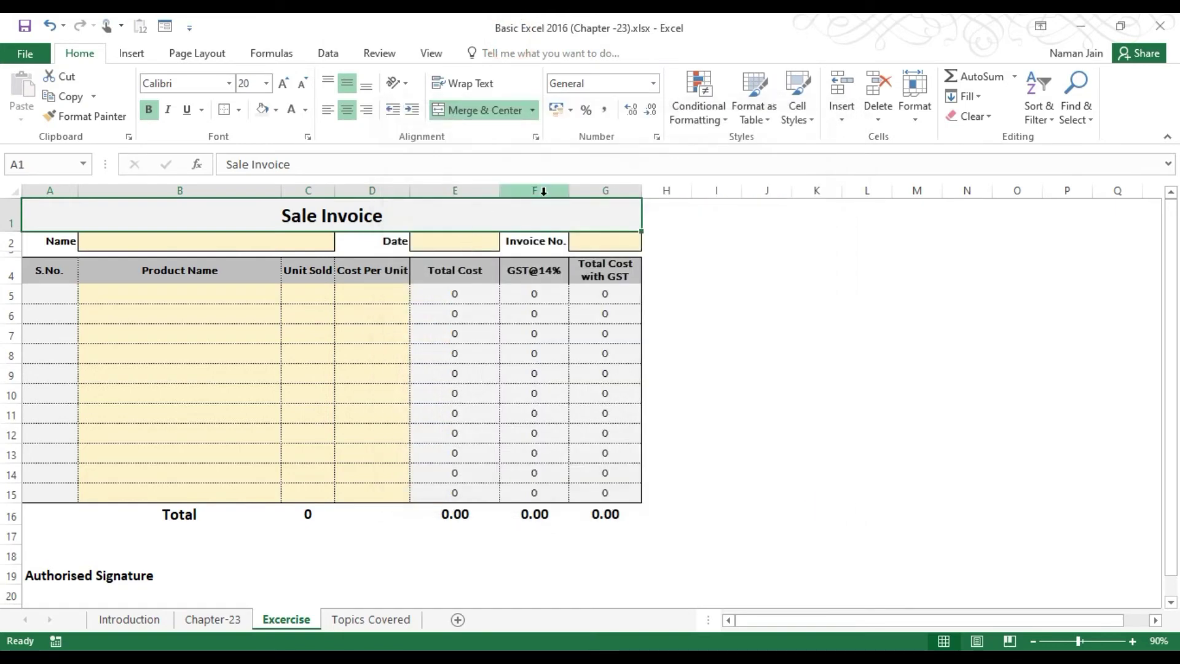
pyautogui.click(536, 137)
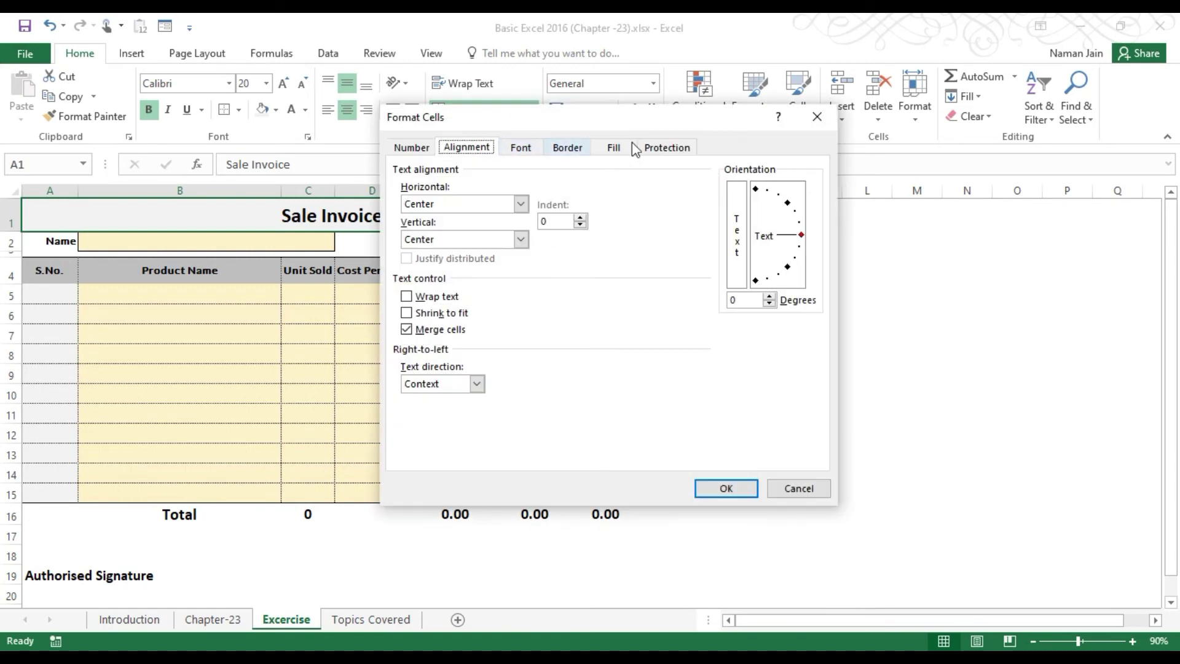
pyautogui.moveTo(400, 127); pyautogui.dragTo(453, 126)
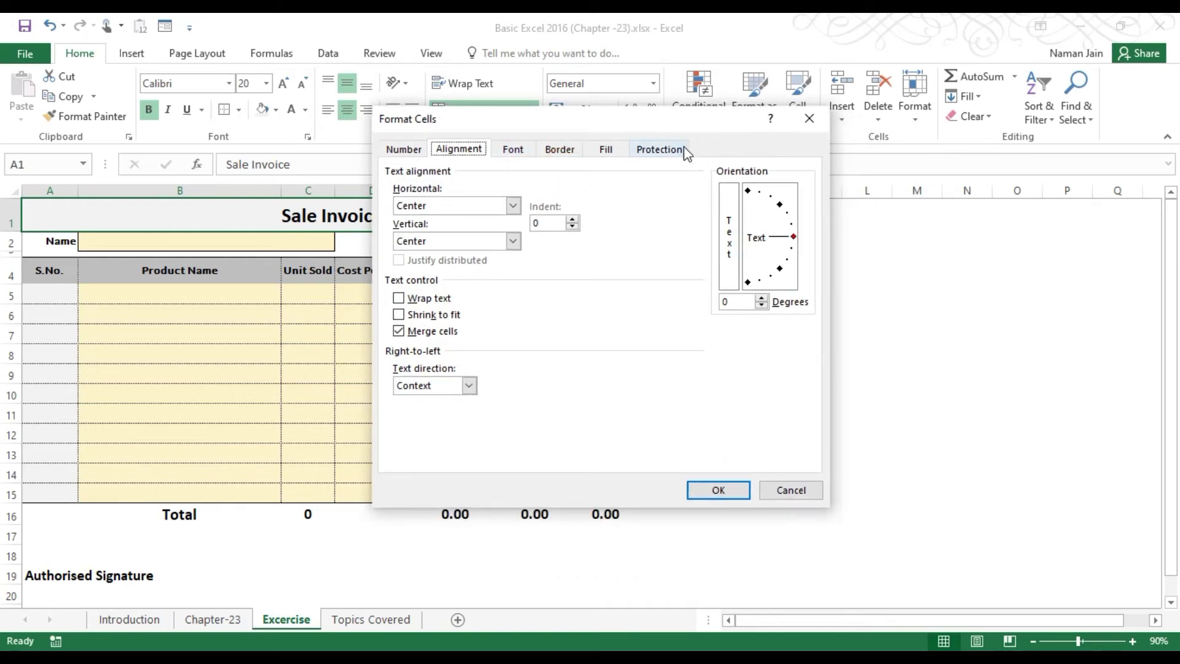
pyautogui.click(660, 150)
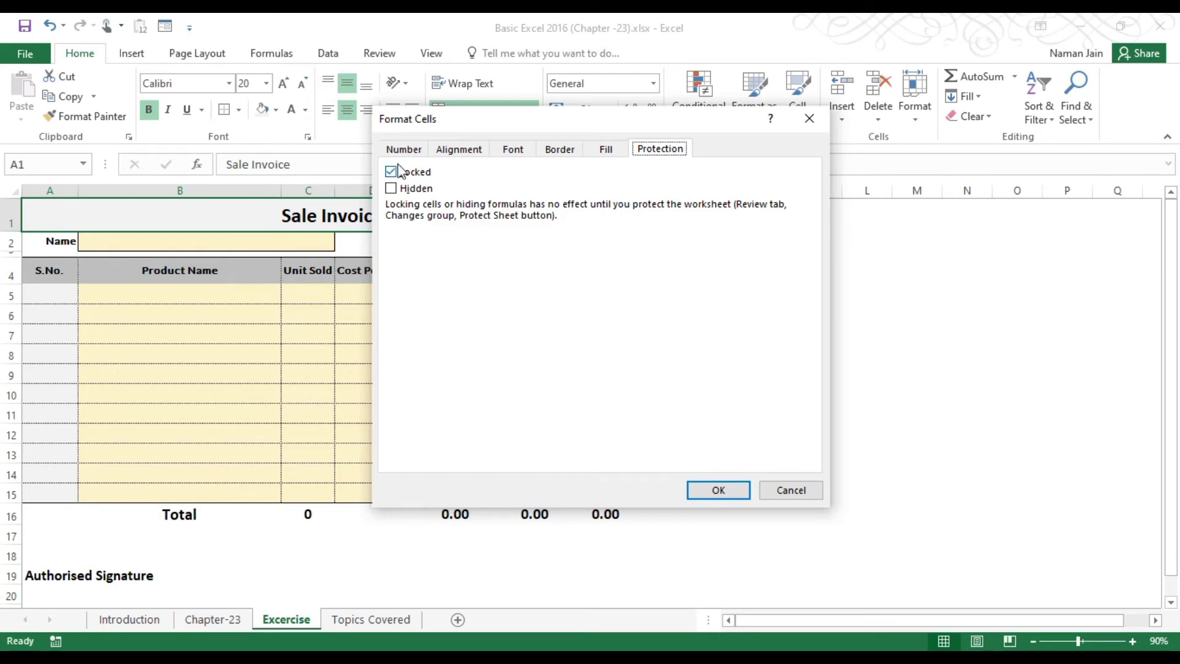
pyautogui.click(797, 490)
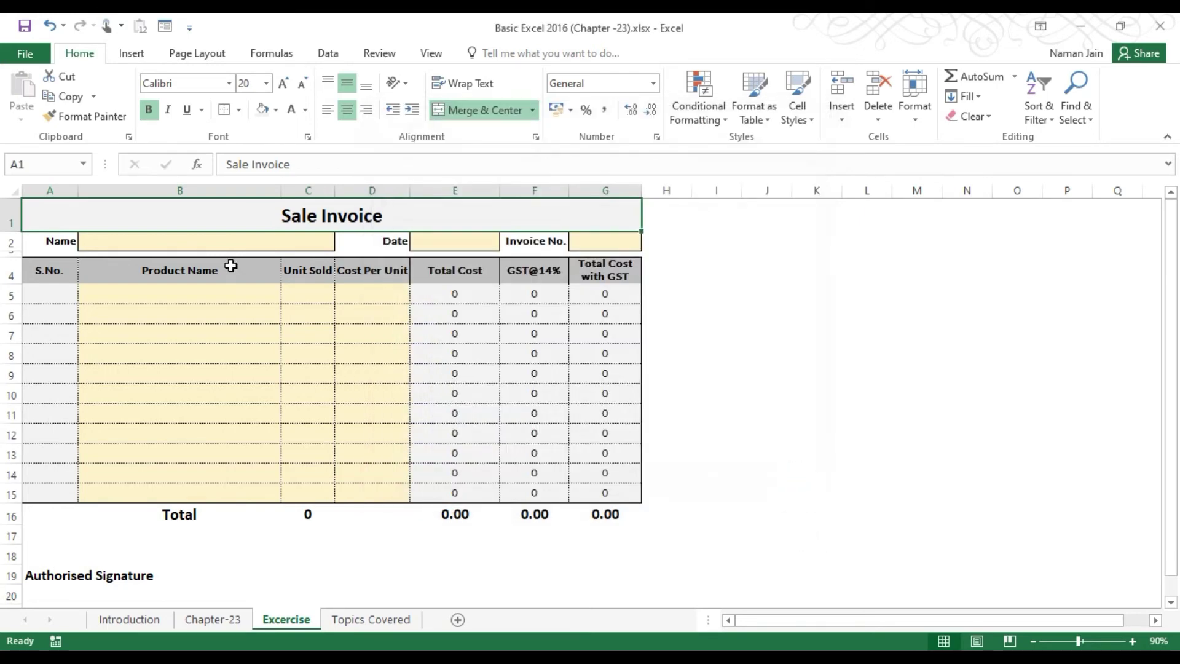
# Mark every cell on the worksheet as Hidden via Format Cells (Ctrl+1).
pyautogui.click(17, 195)
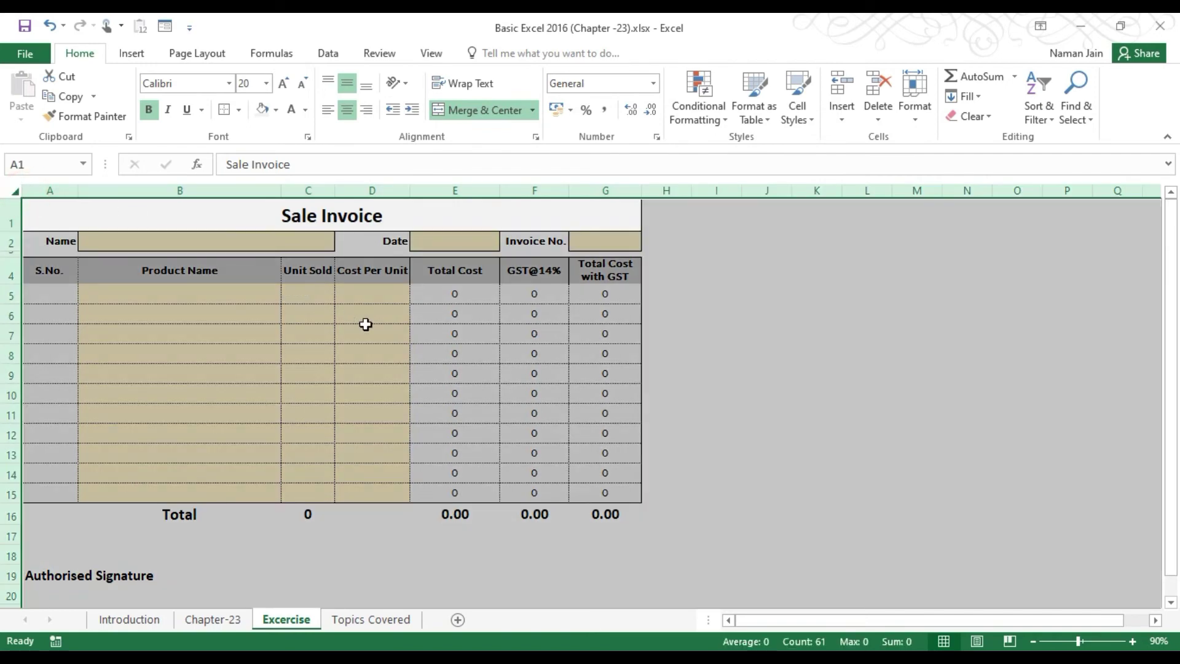
pyautogui.hotkey('ctrl', '1')
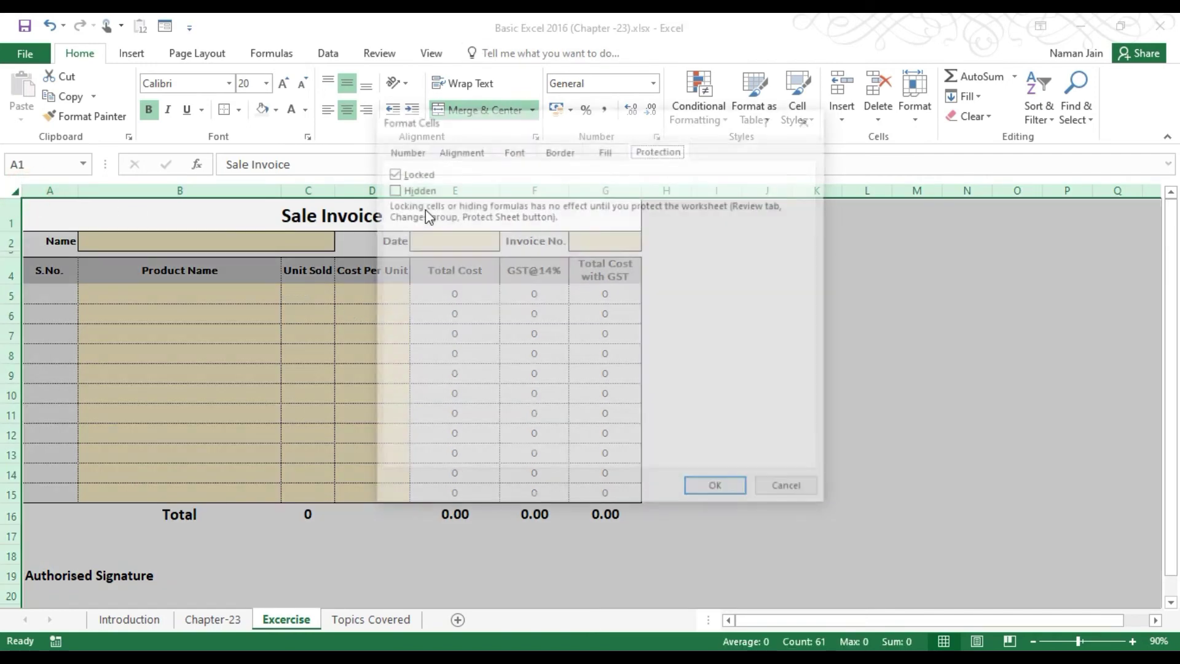
pyautogui.click(392, 188)
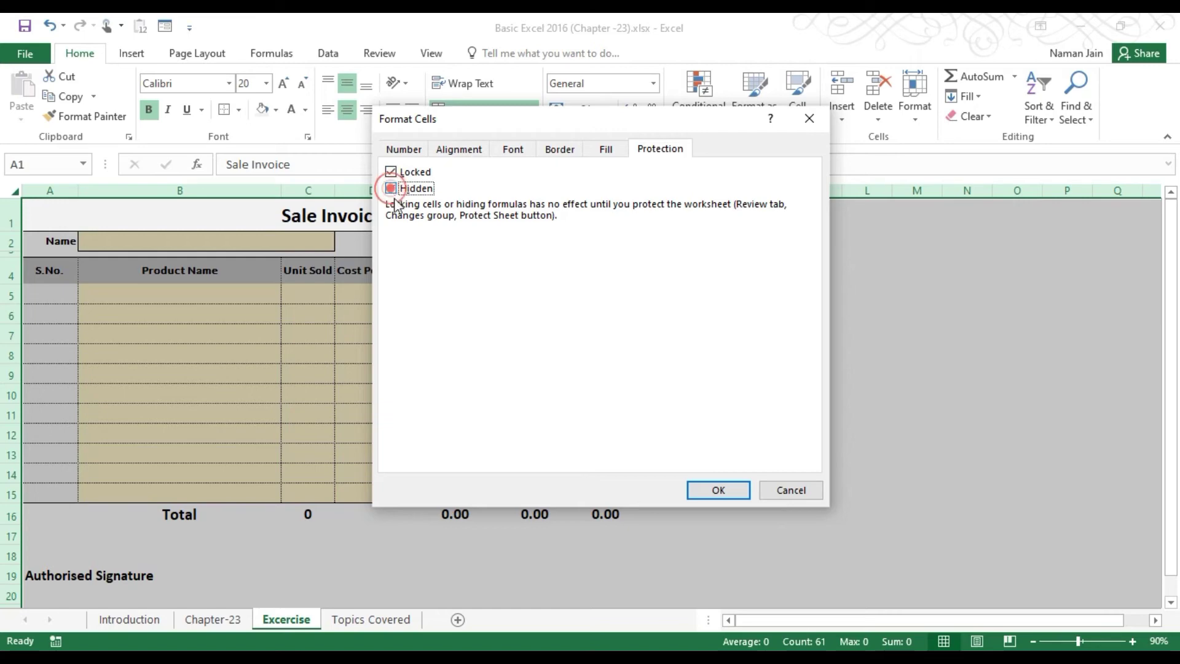
pyautogui.click(716, 490)
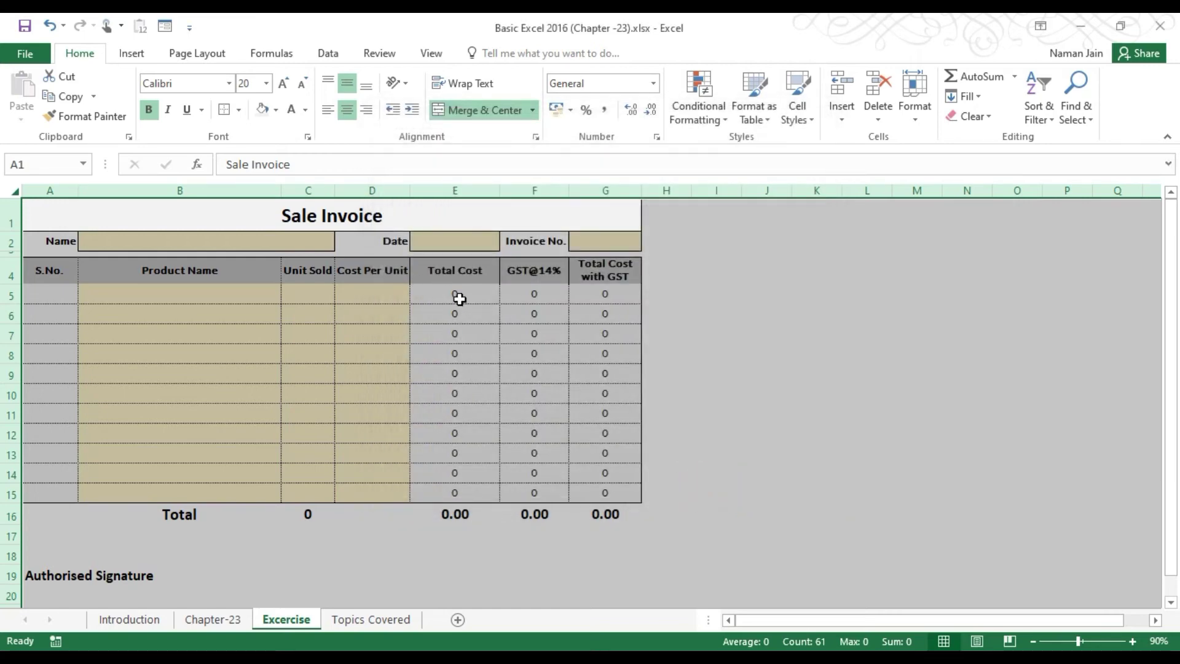
# Check Hidden on Total Cost cell E5, then review cells E5, E6 and E9.
pyautogui.click(456, 294)
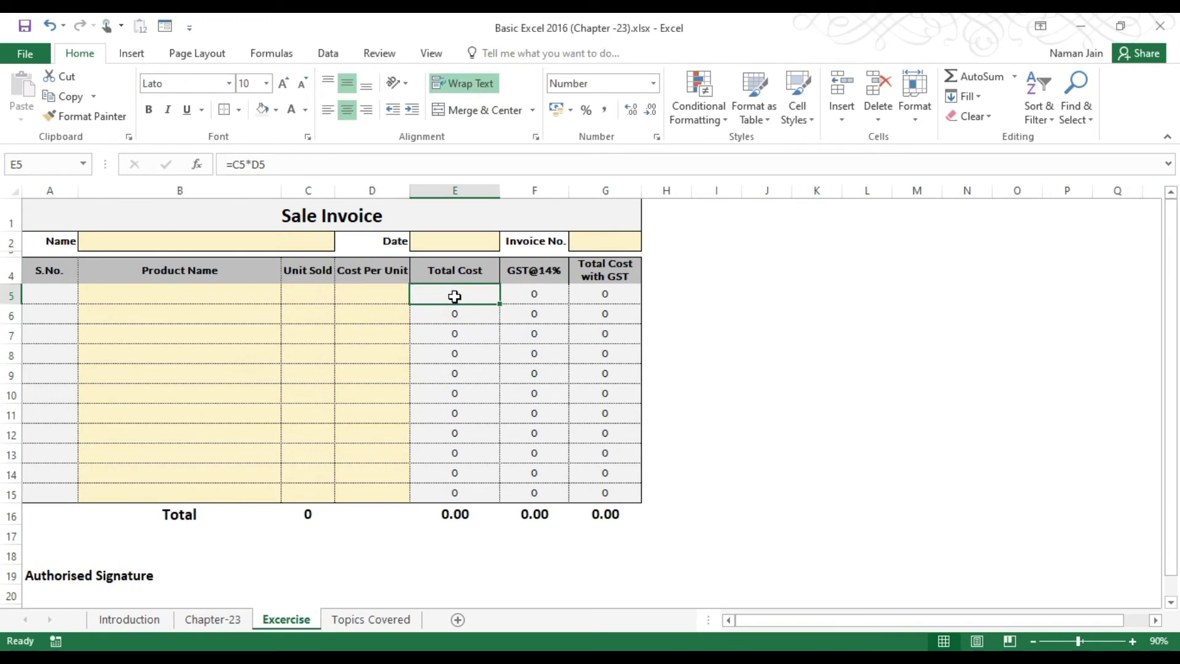
pyautogui.hotkey('ctrl', '1')
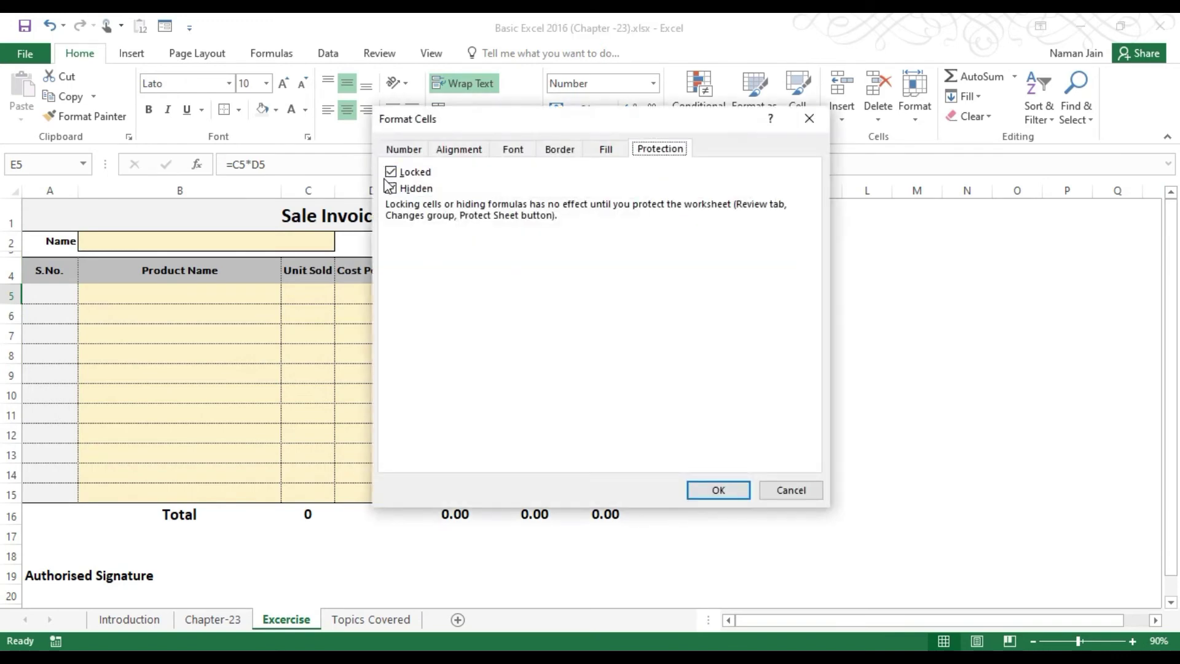
pyautogui.click(391, 188)
pyautogui.click(718, 490)
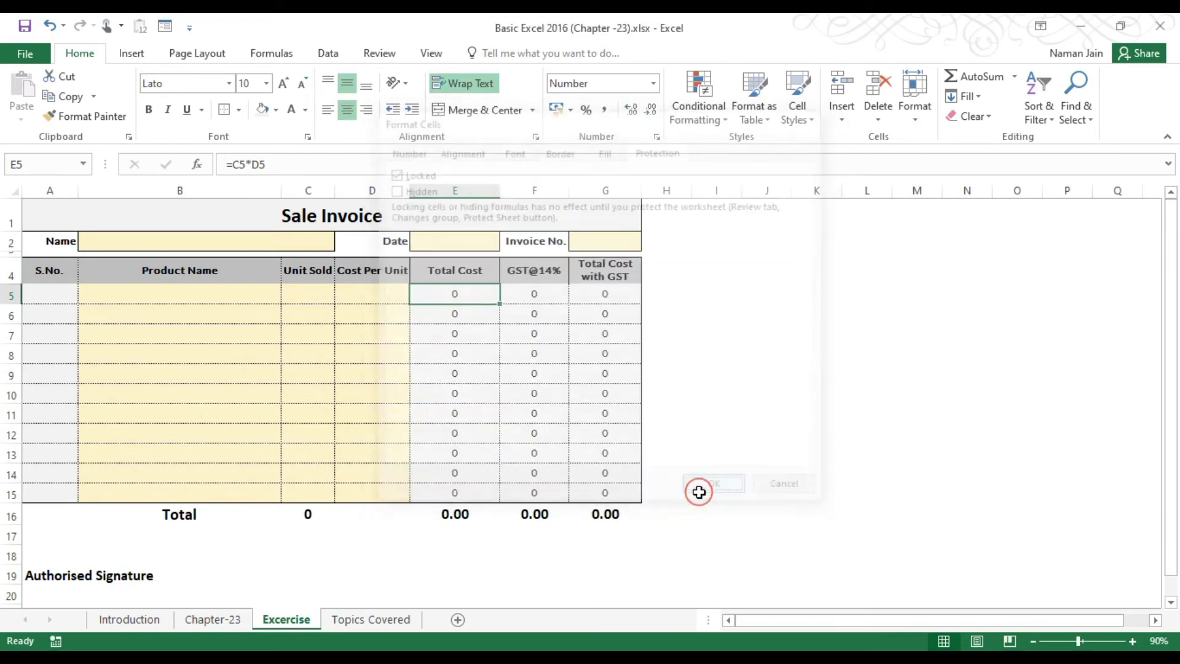
pyautogui.click(442, 314)
pyautogui.click(447, 299)
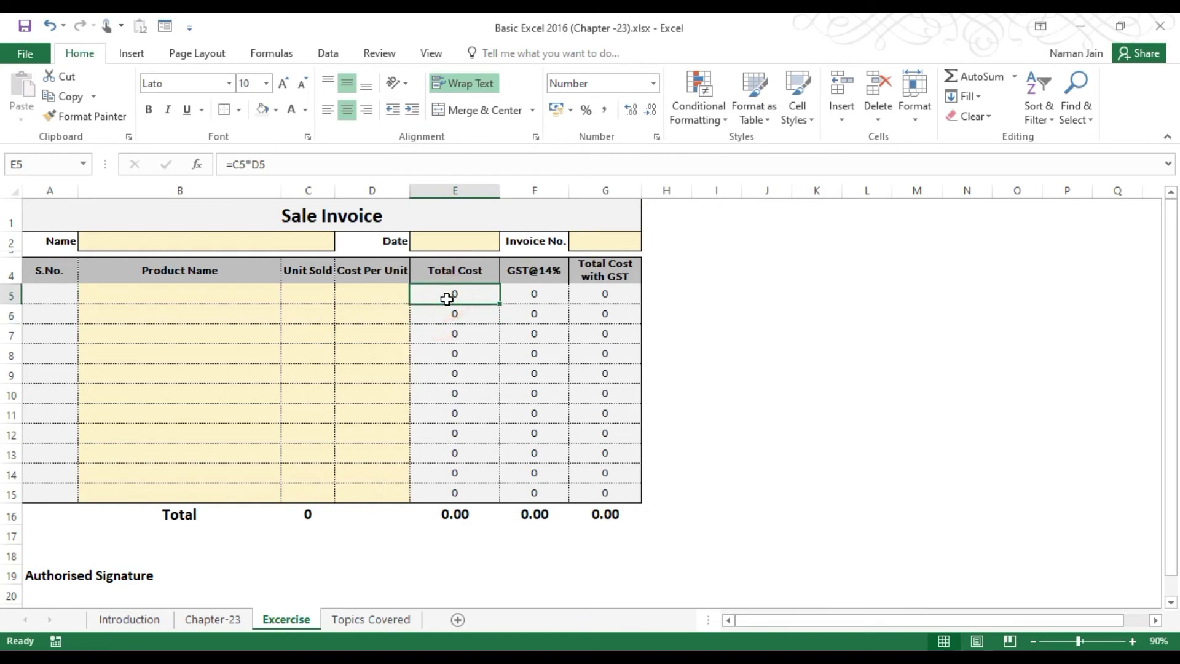
pyautogui.click(448, 310)
pyautogui.click(453, 371)
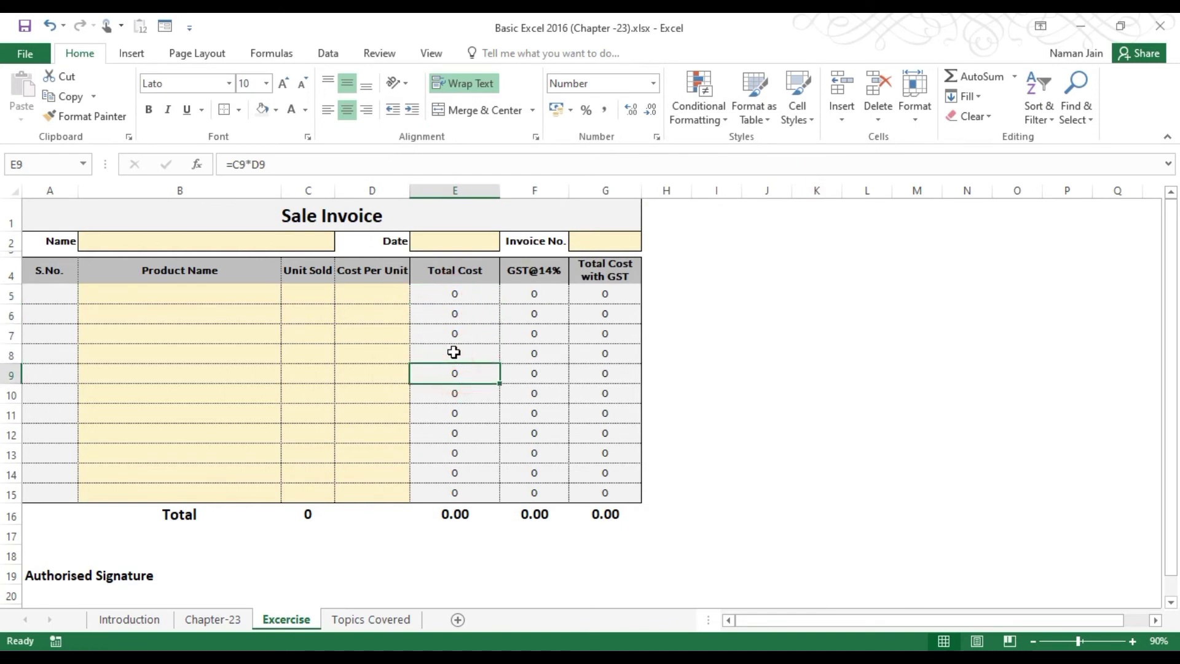
pyautogui.click(456, 296)
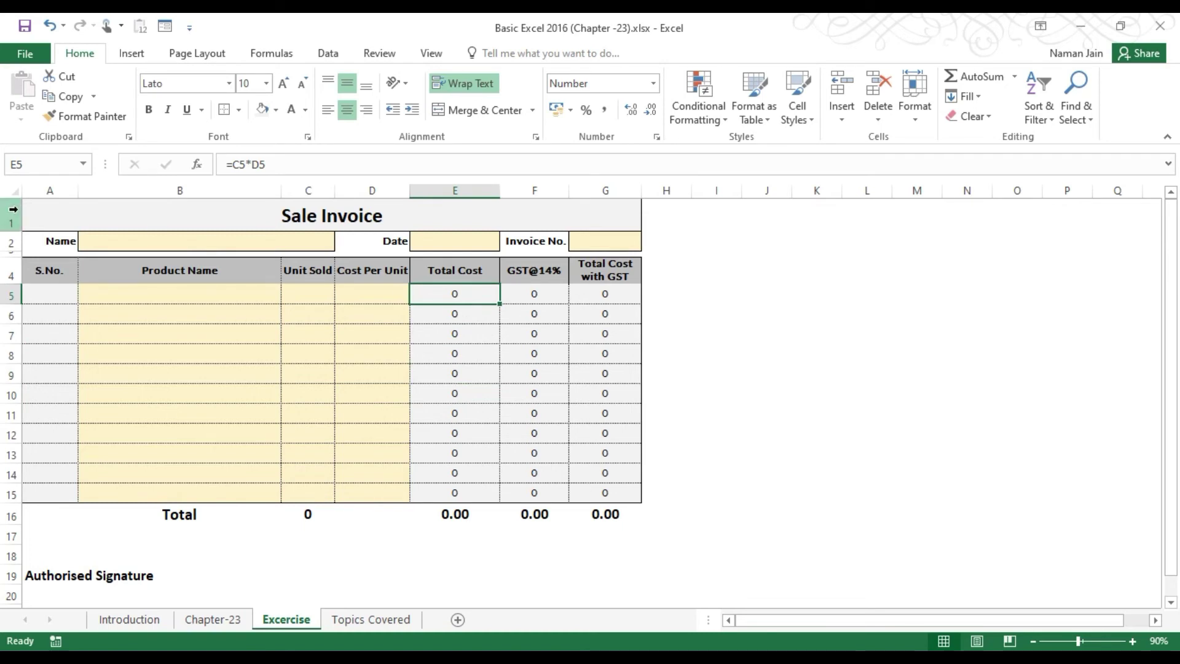
# Enter a test value 'sws' in B6, then undo it.
pyautogui.moveTo(82, 211); pyautogui.dragTo(291, 501)
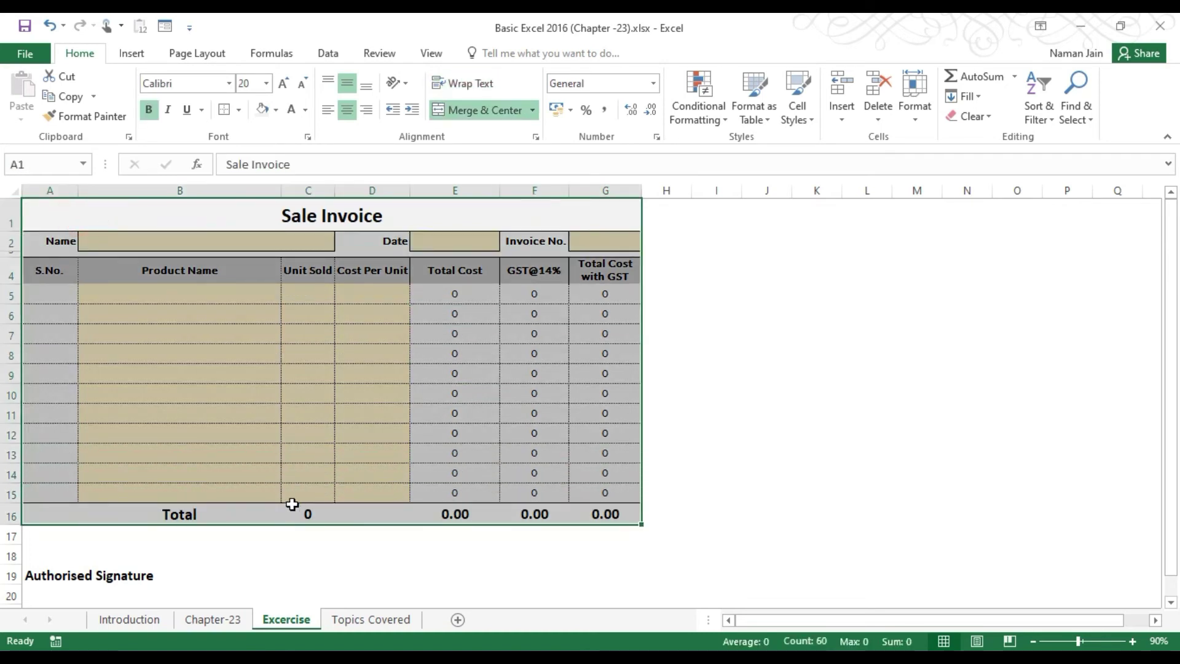
pyautogui.click(197, 352)
pyautogui.click(105, 211)
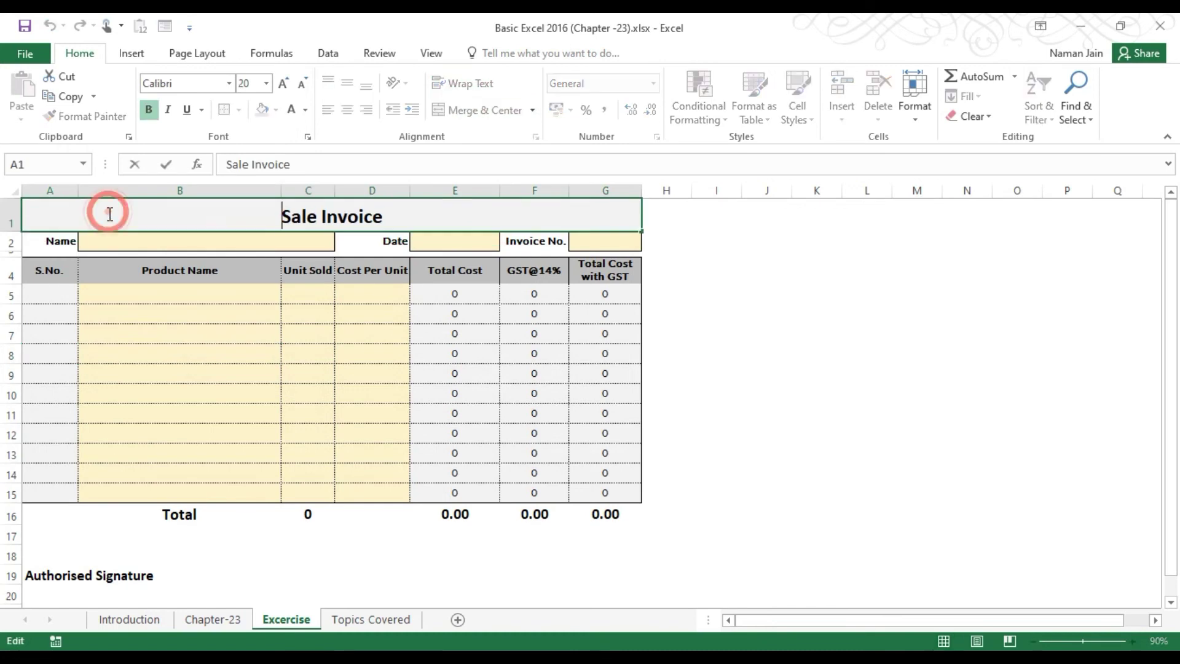
pyautogui.press('Down')
pyautogui.click(110, 295)
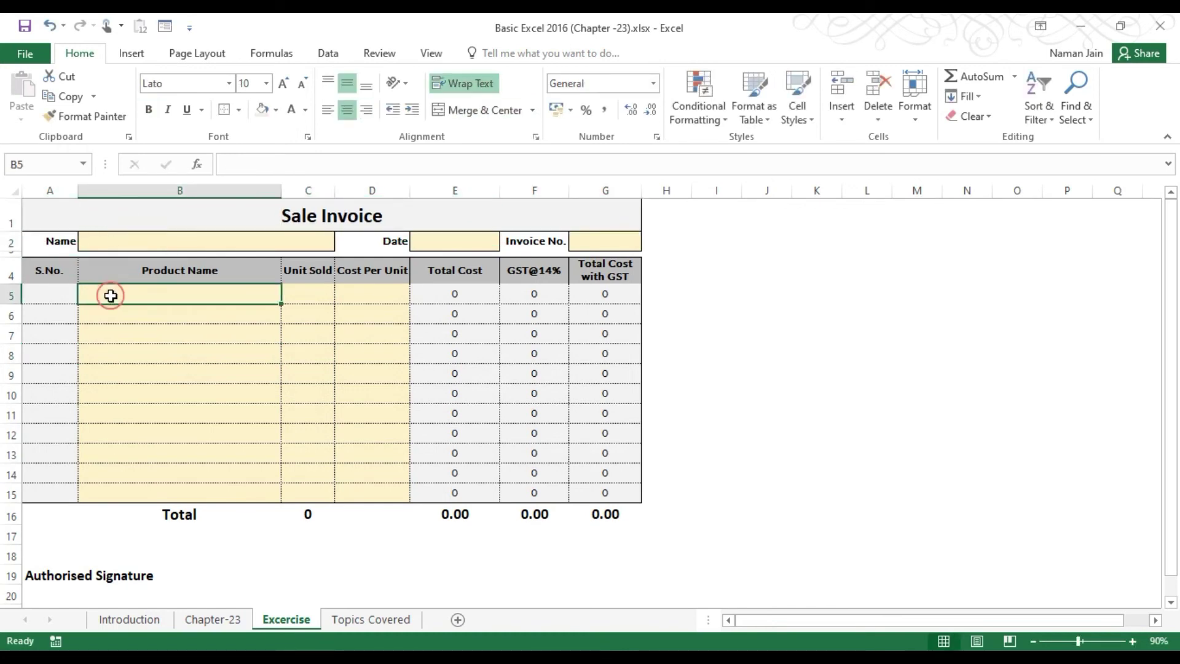
pyautogui.doubleClick(113, 296)
pyautogui.press('Return')
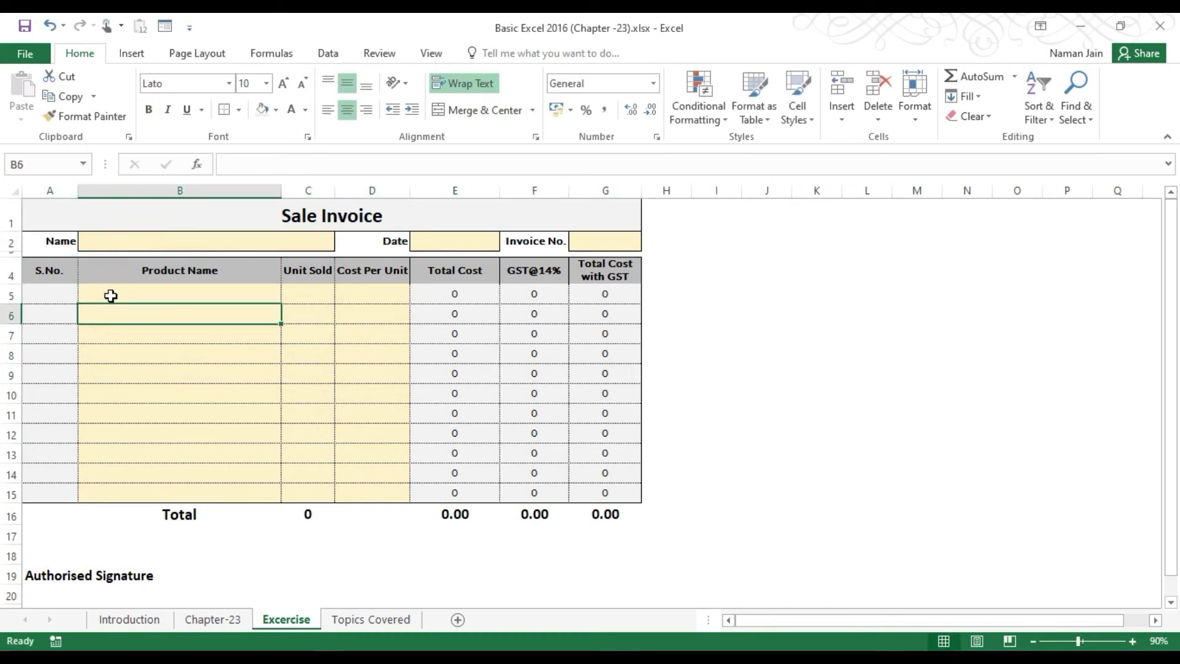
pyautogui.write('sws')
pyautogui.press('Return')
pyautogui.hotkey('ctrl', 'z')
# Select cells B5, B9, B7 and B14, then switch to the Review ribbon.
pyautogui.click(112, 294)
pyautogui.click(147, 365)
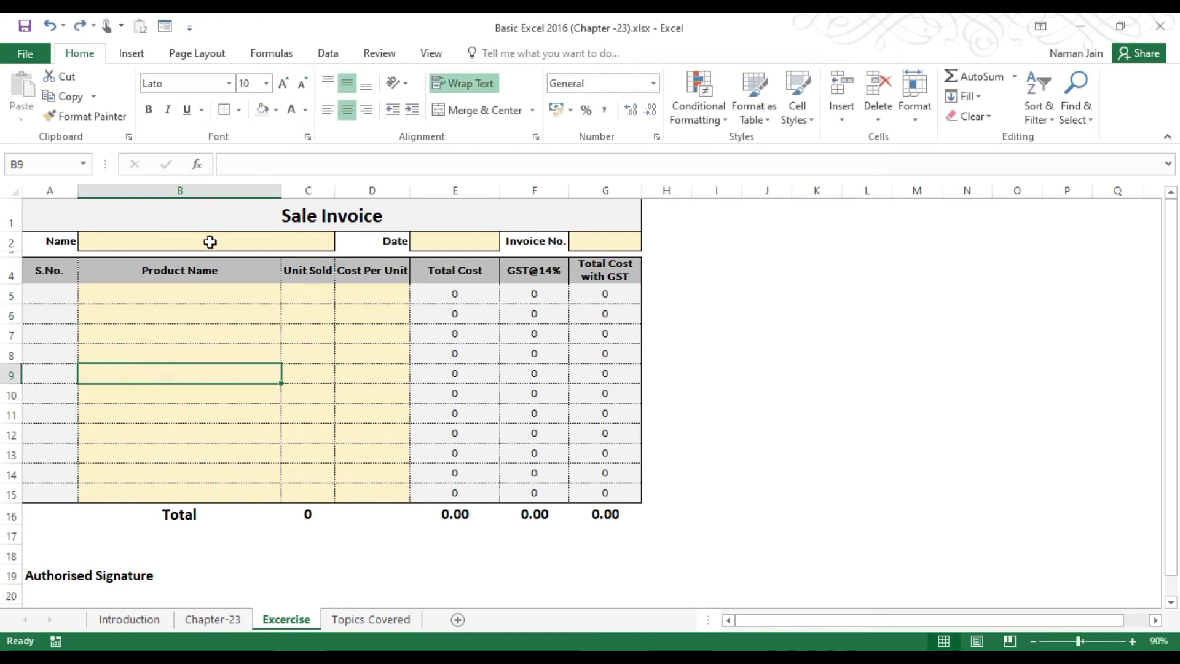
pyautogui.click(208, 239)
pyautogui.click(203, 214)
pyautogui.click(191, 333)
pyautogui.click(203, 475)
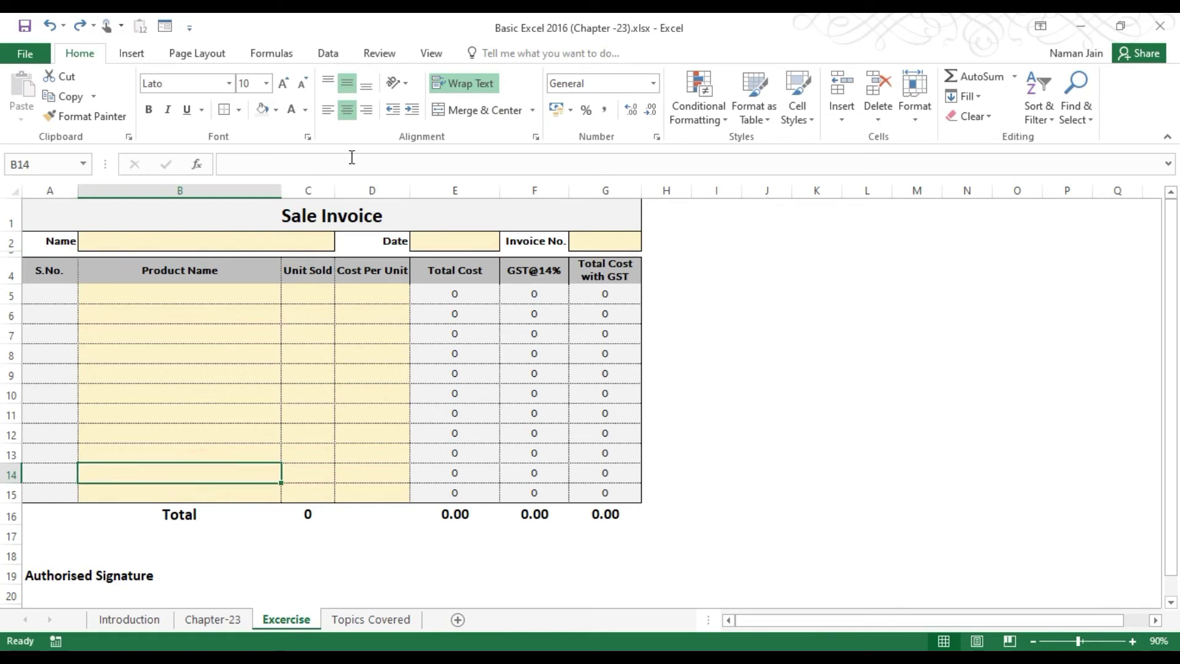
pyautogui.click(381, 54)
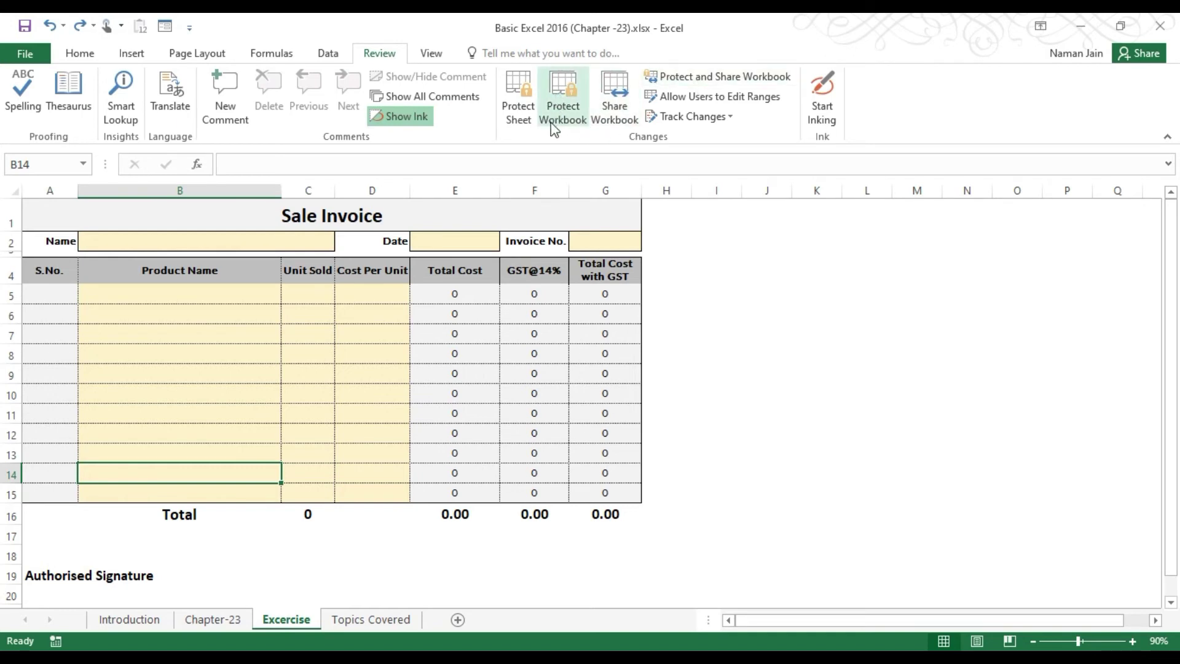
# Check the Protect Workbook options under File > Info, then launch Review > Protect Sheet.
pyautogui.click(32, 52)
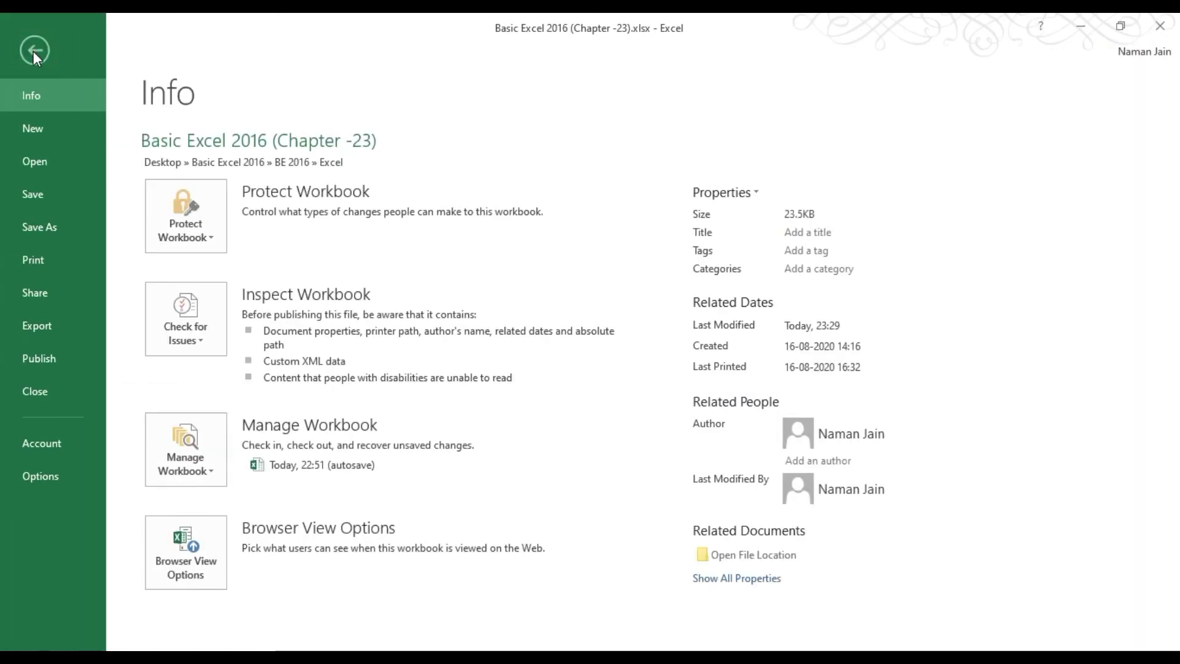
pyautogui.click(33, 51)
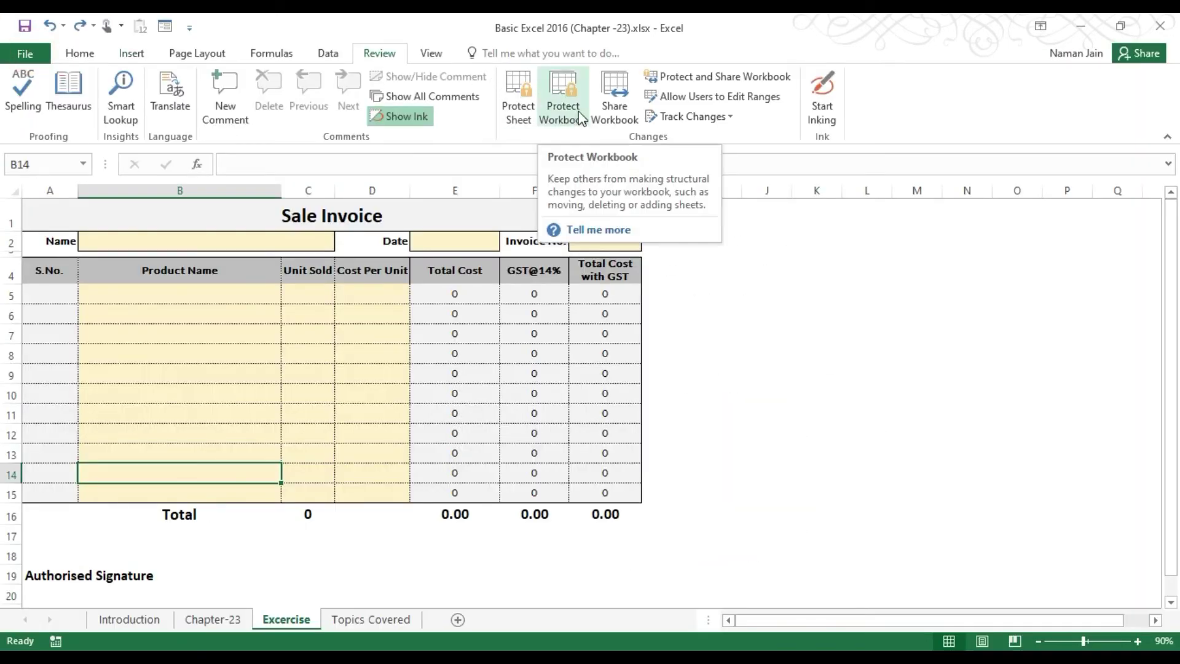
pyautogui.click(24, 54)
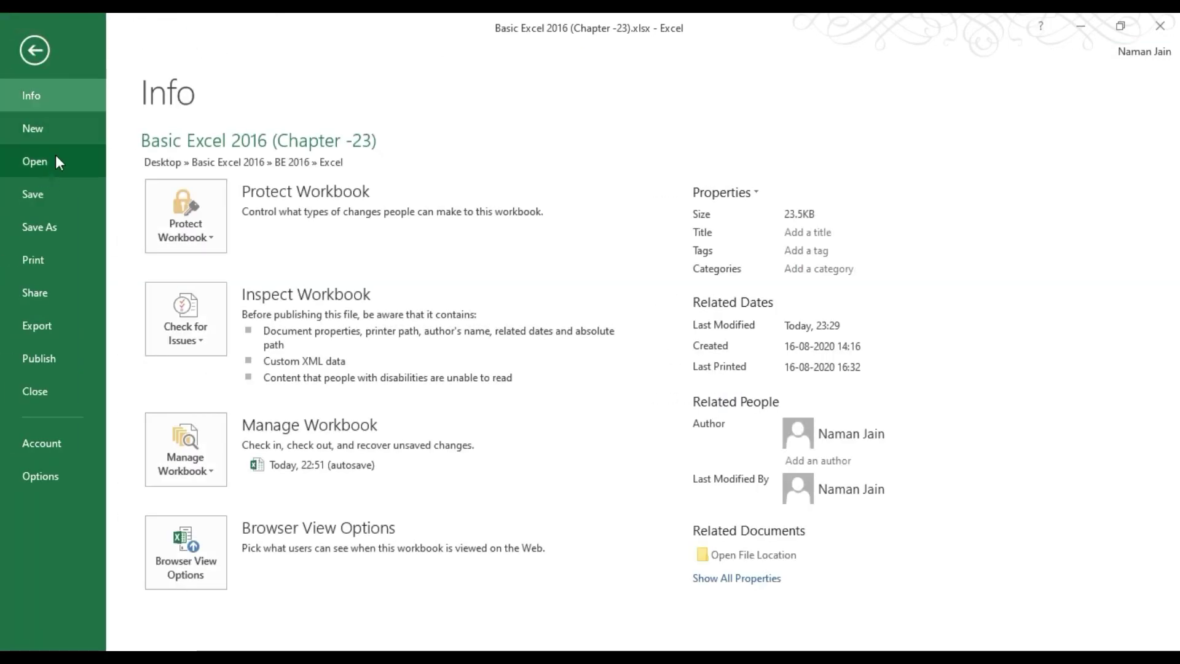
pyautogui.click(198, 243)
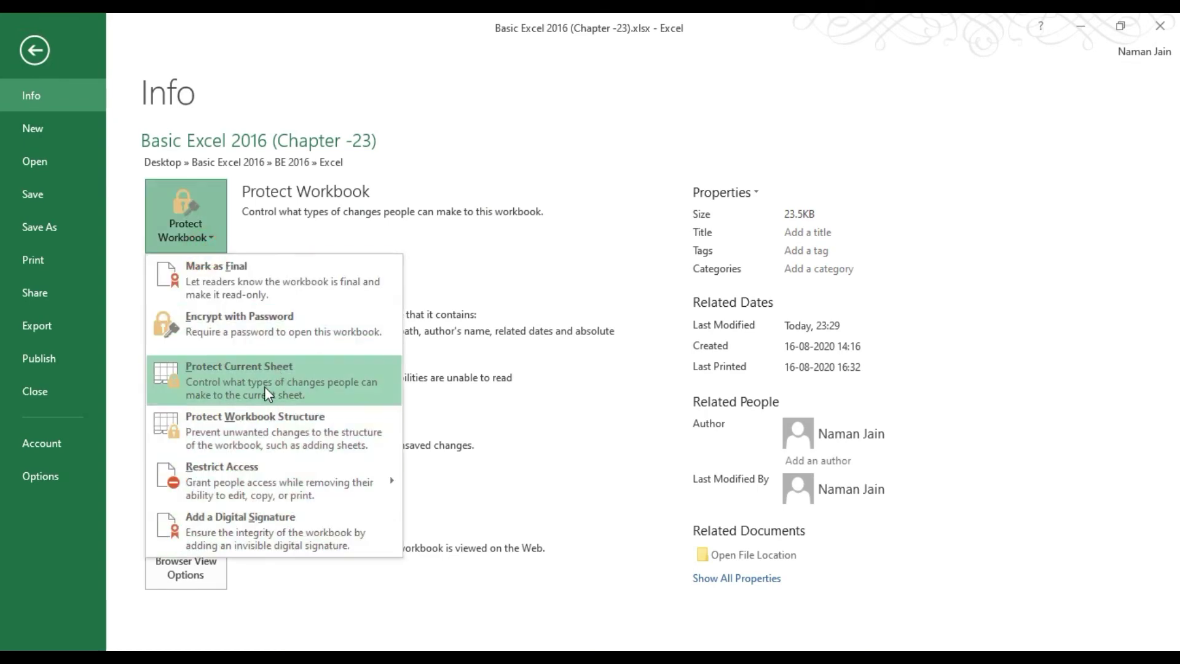
pyautogui.click(38, 47)
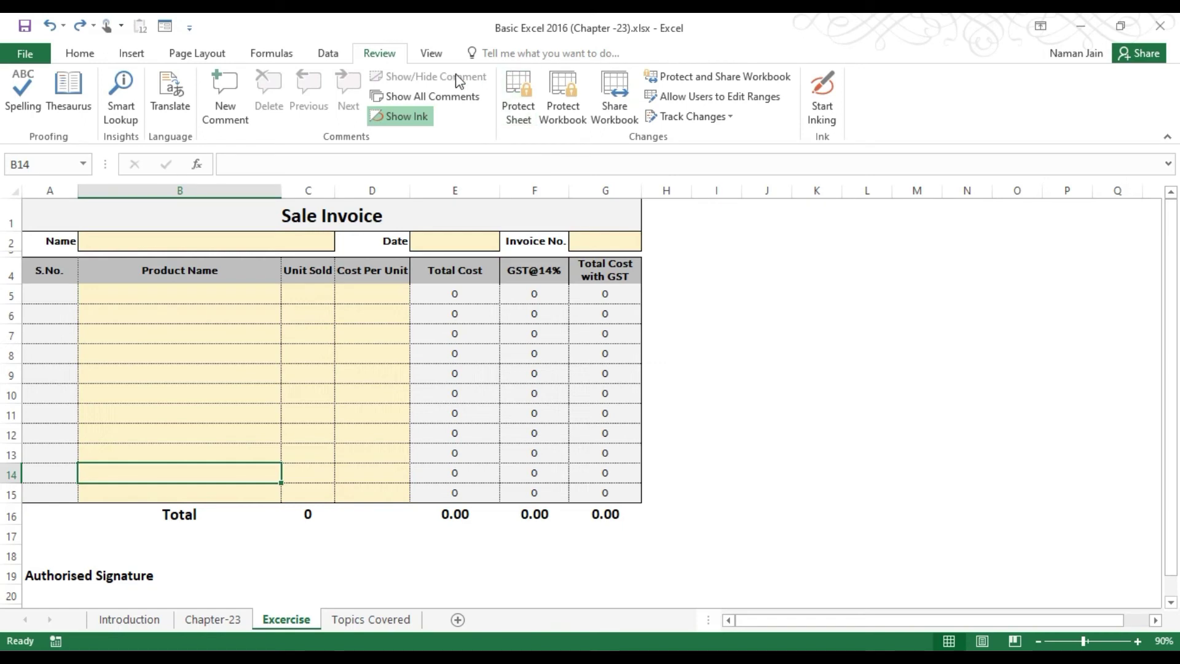
pyautogui.click(518, 108)
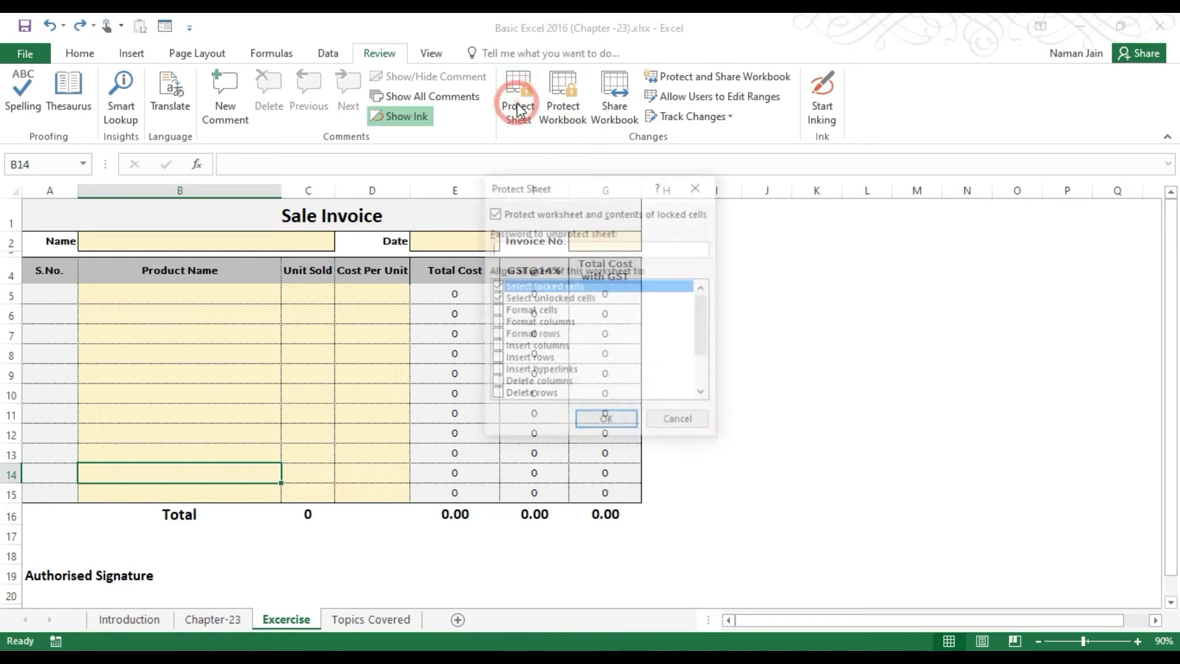
# Protect the Excercise sheet with a password, re-entering it in Confirm Password.
pyautogui.moveTo(544, 188); pyautogui.dragTo(211, 212)
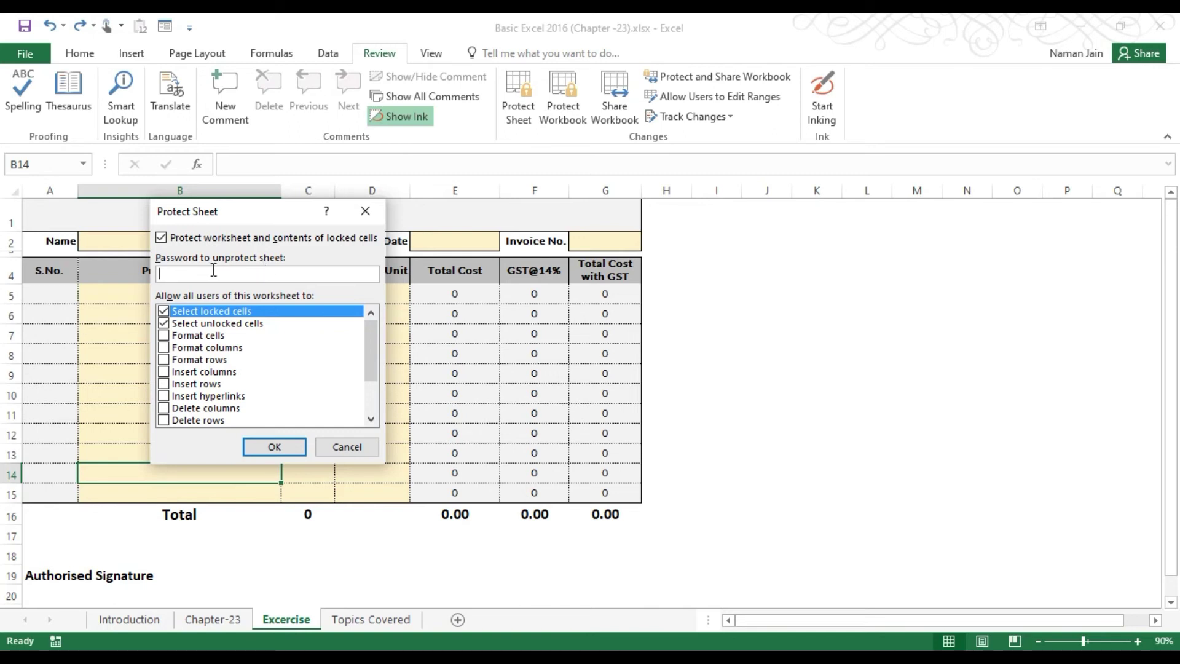
pyautogui.write('1234')
pyautogui.moveTo(375, 355); pyautogui.dragTo(374, 366)
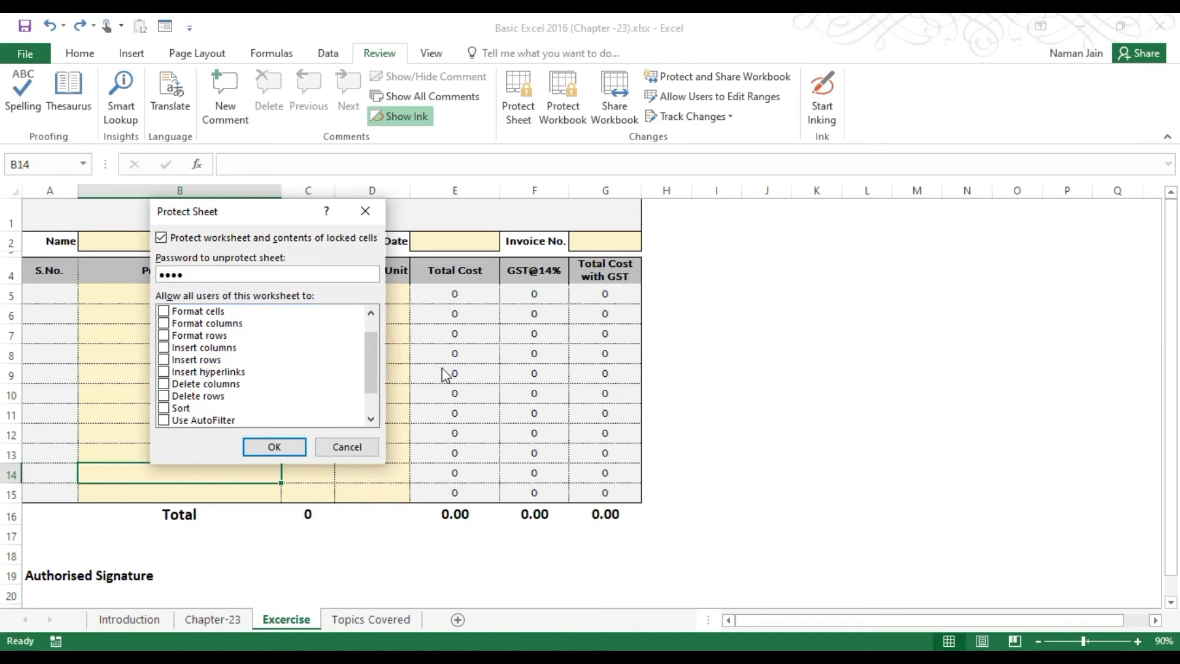
pyautogui.moveTo(368, 339); pyautogui.dragTo(363, 392)
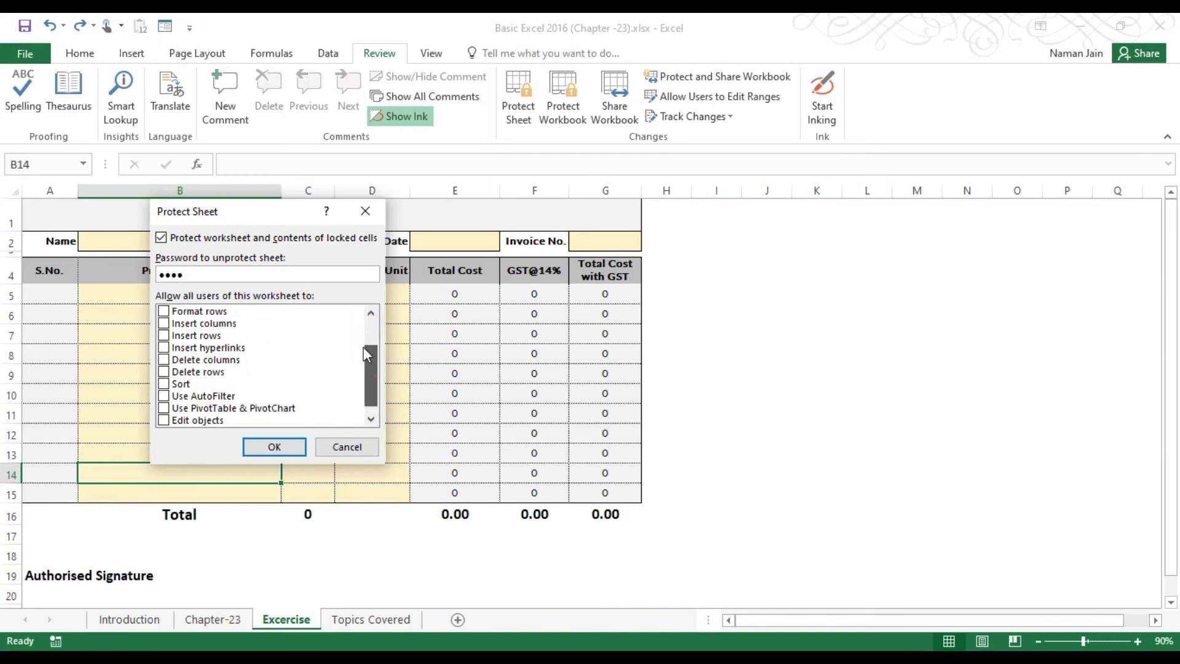
pyautogui.moveTo(375, 365); pyautogui.dragTo(373, 339)
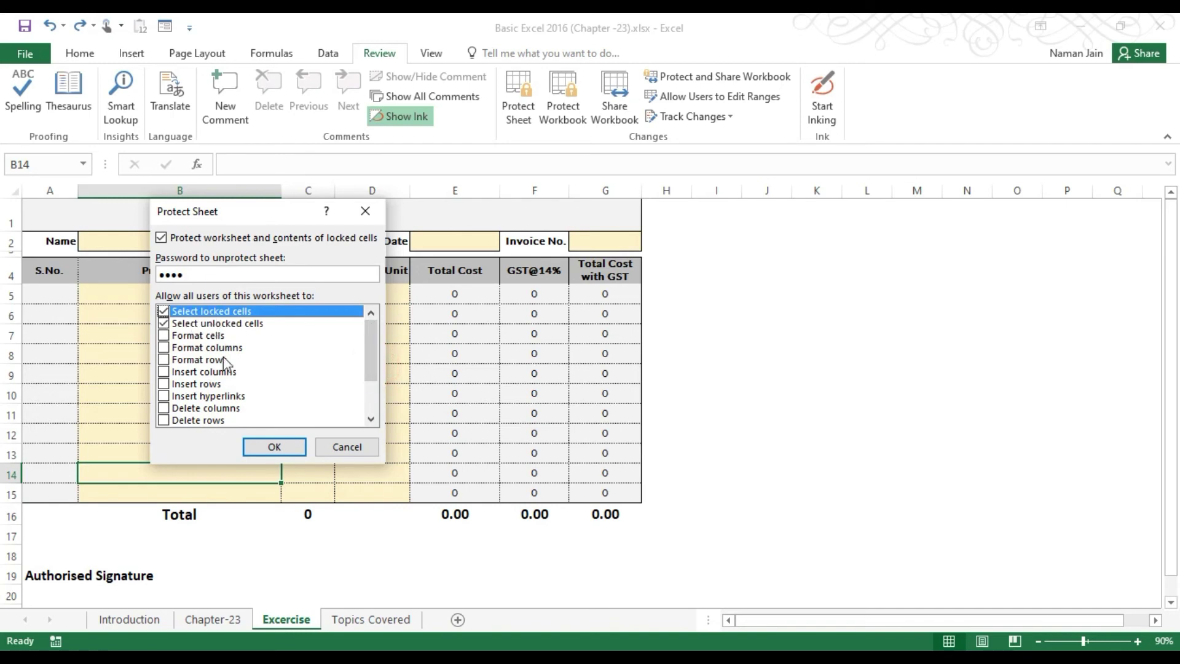
pyautogui.click(278, 454)
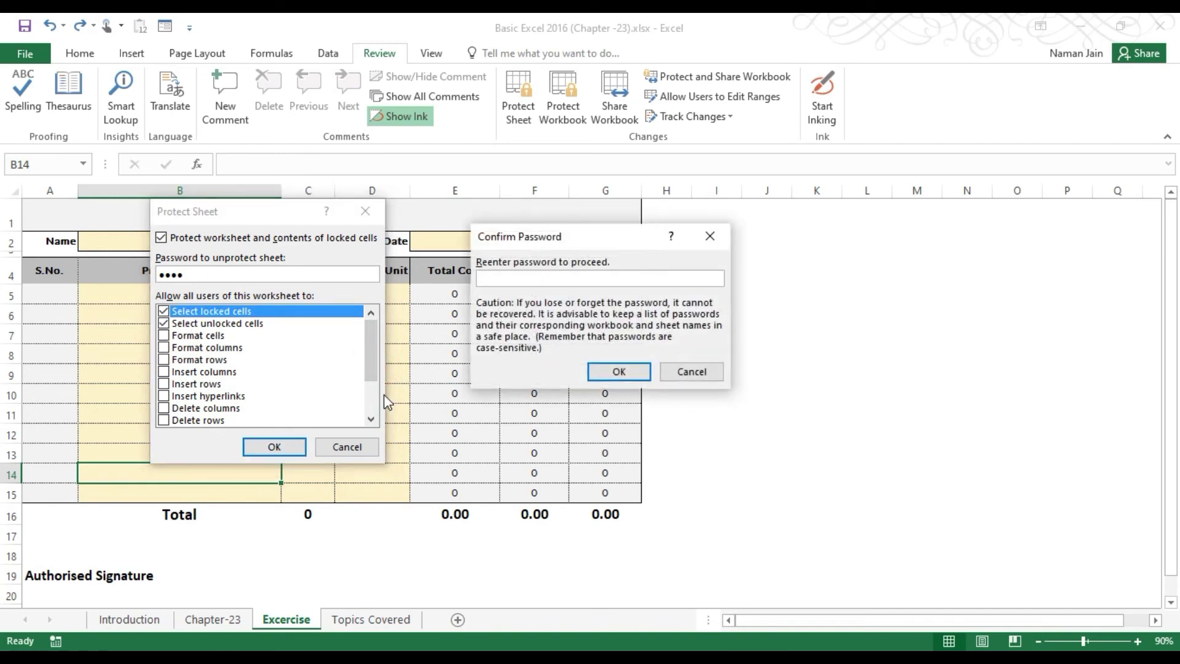
pyautogui.write('1234')
pyautogui.click(624, 372)
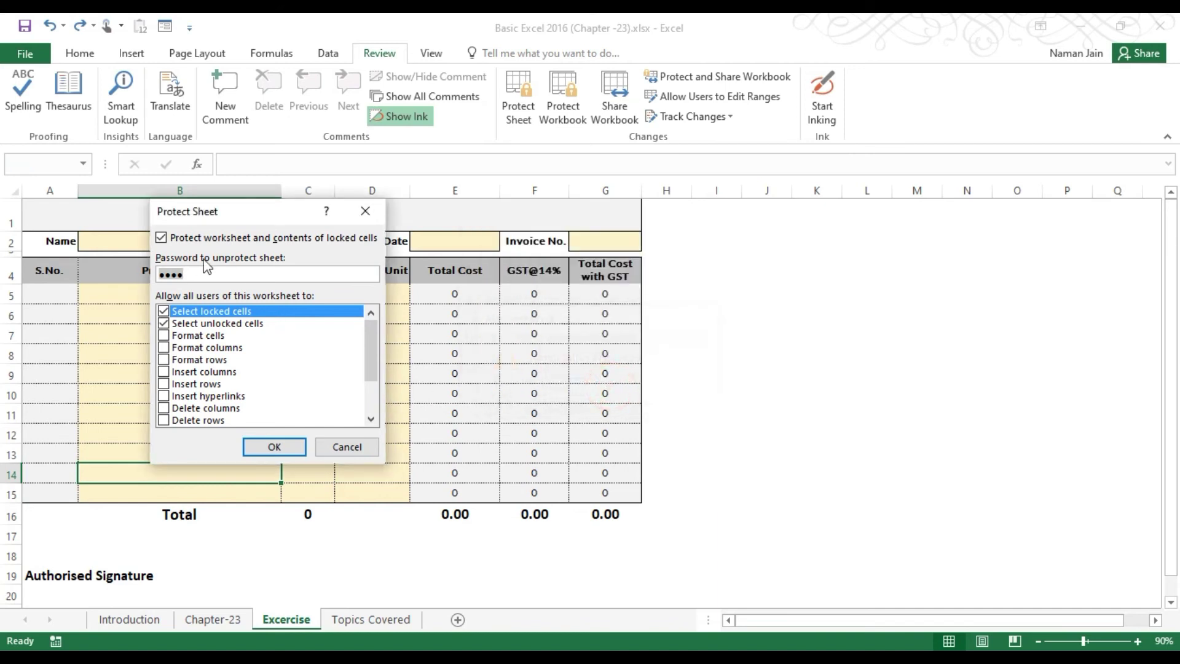
pyautogui.write('123')
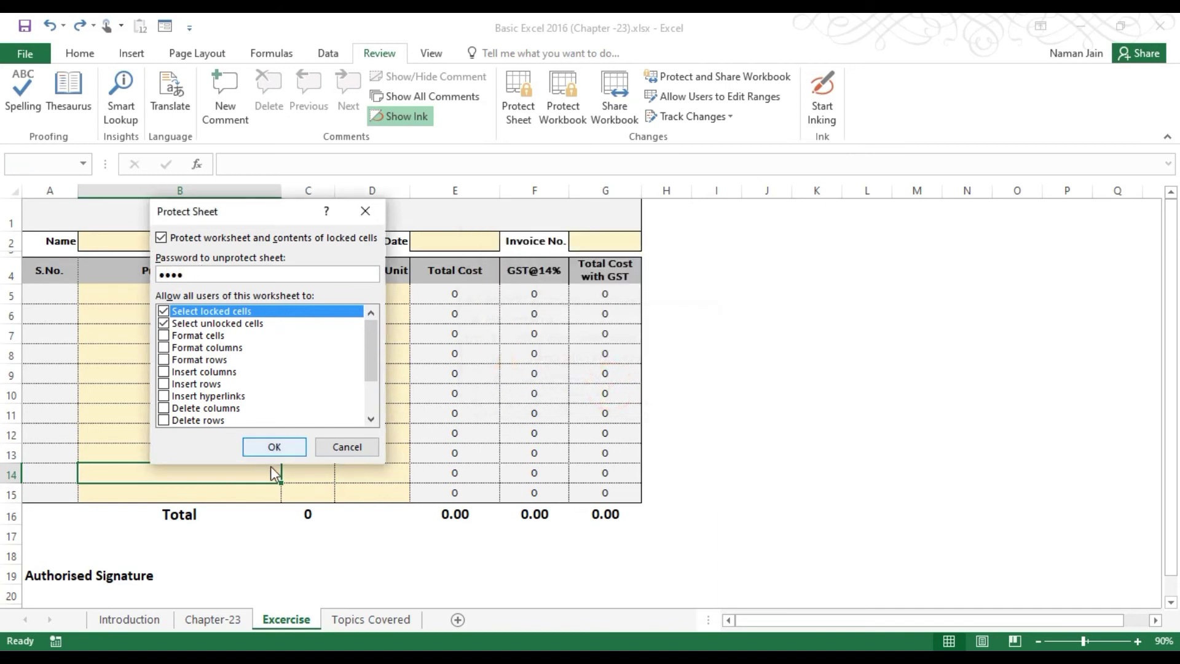
pyautogui.write('4')
pyautogui.click(274, 447)
pyautogui.write('1')
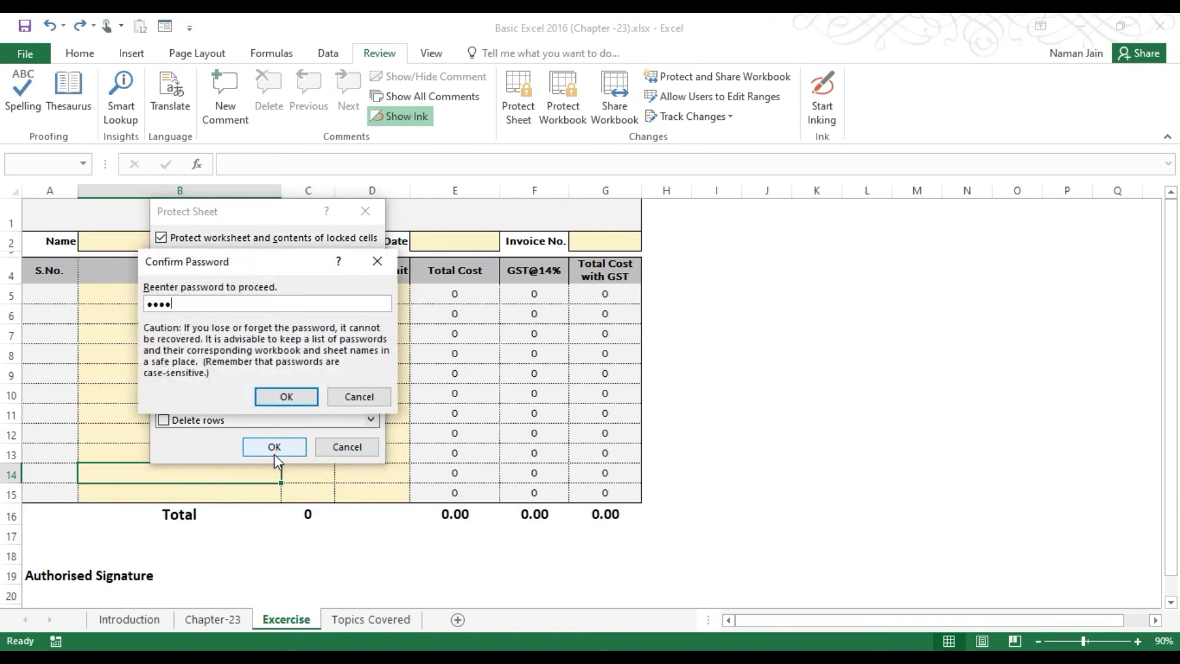
pyautogui.click(287, 397)
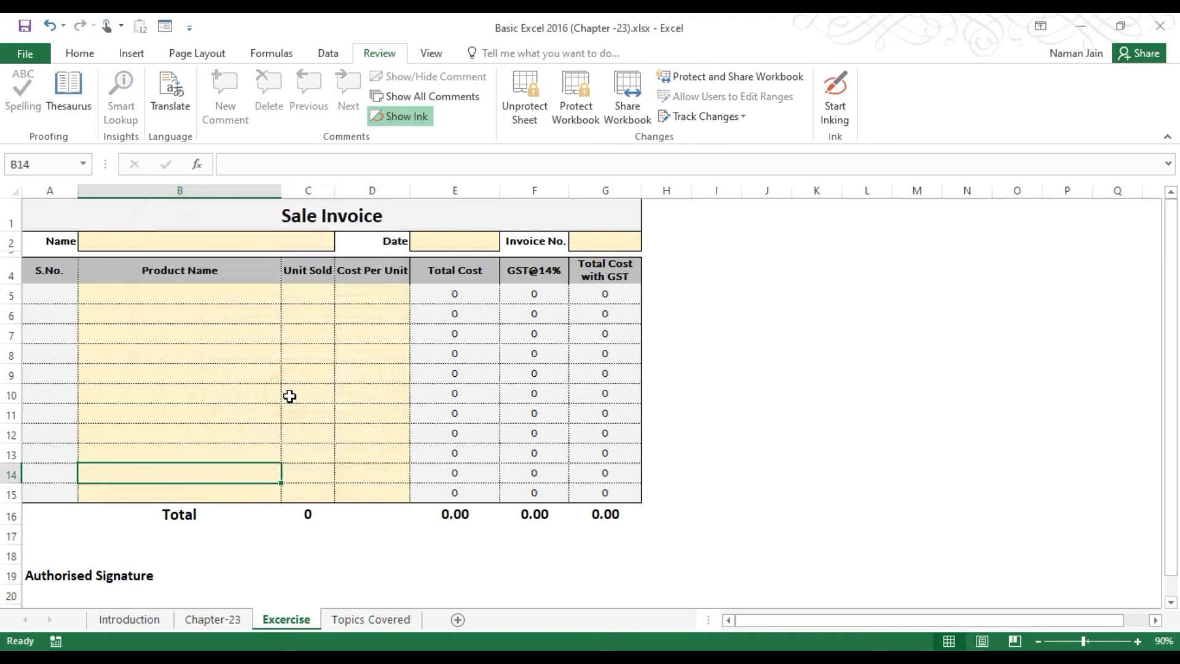
pyautogui.click(180, 223)
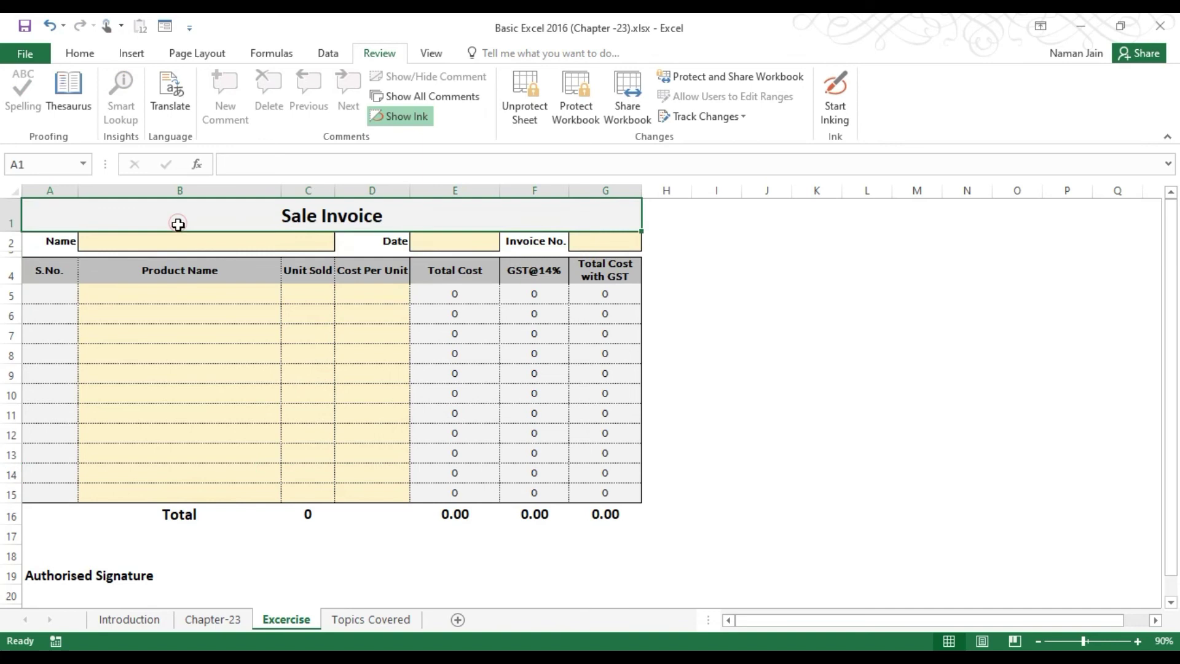
pyautogui.click(176, 290)
pyautogui.click(162, 379)
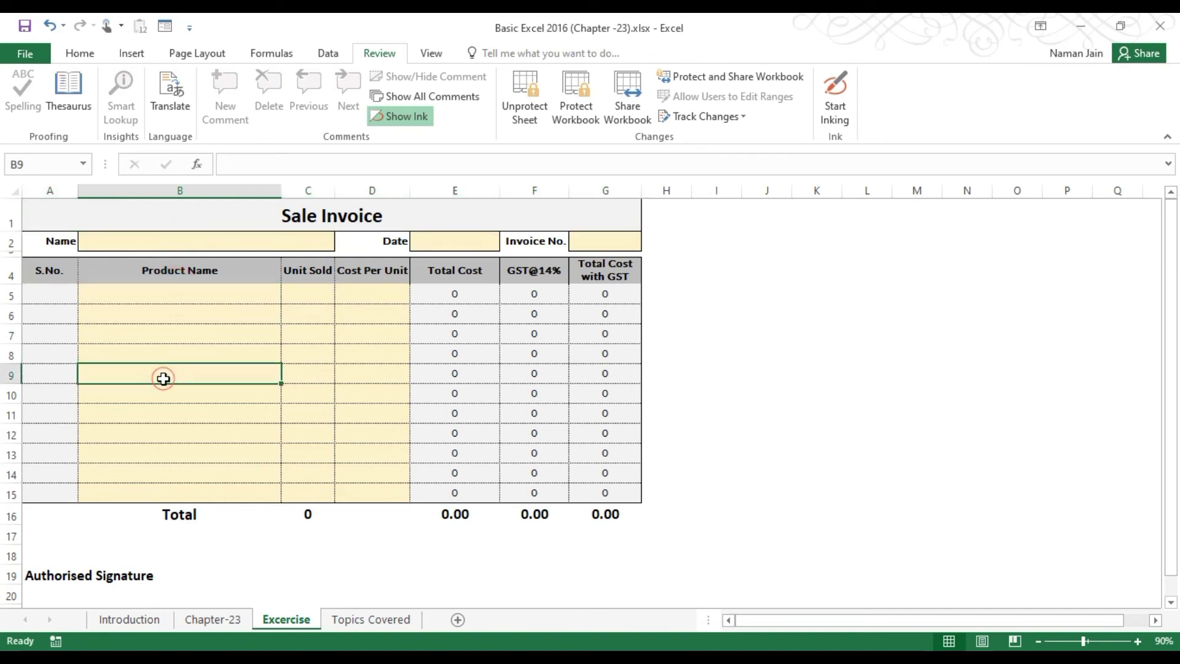
pyautogui.click(122, 211)
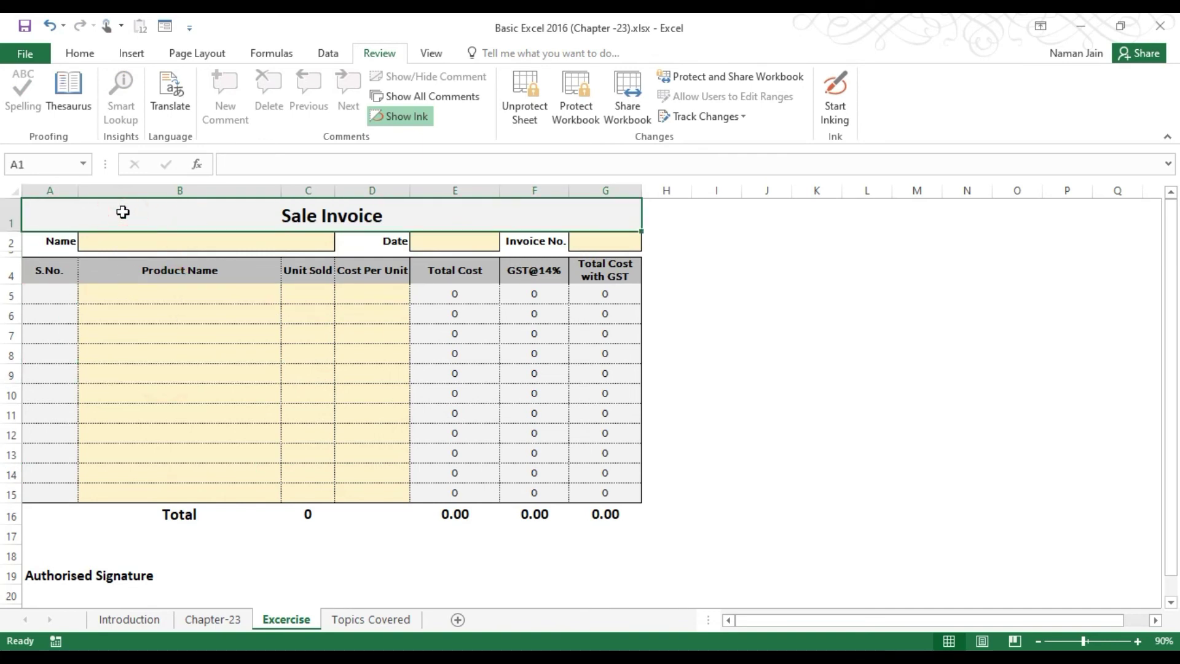
pyautogui.press('Delete')
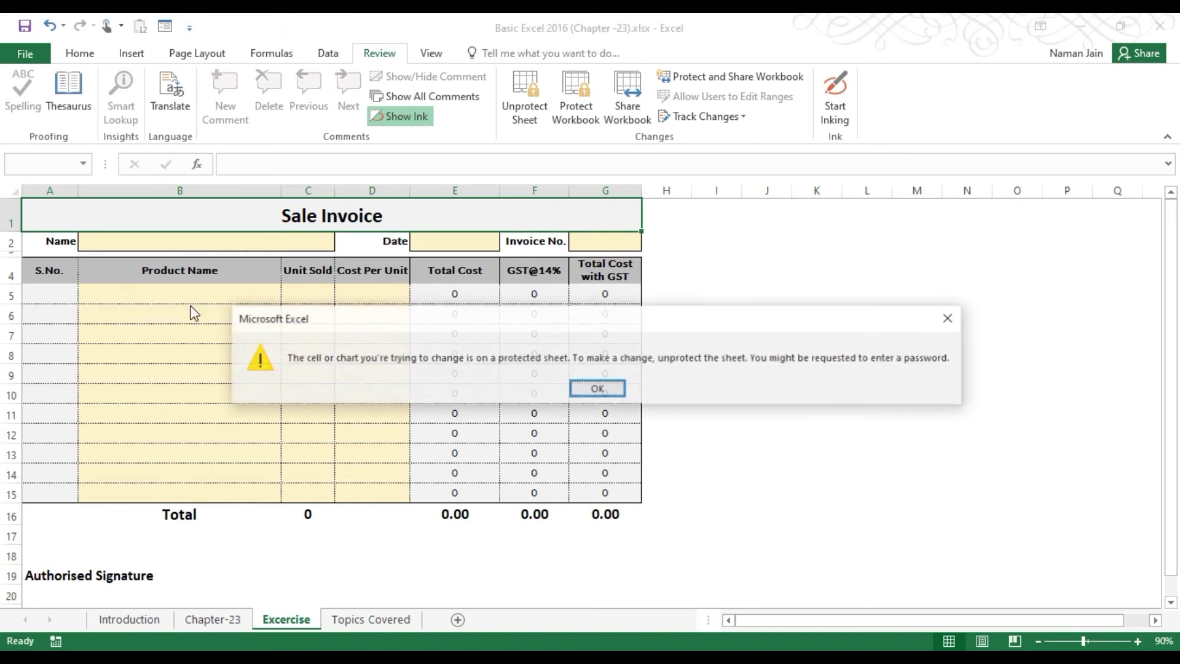
pyautogui.press('Return')
pyautogui.click(140, 236)
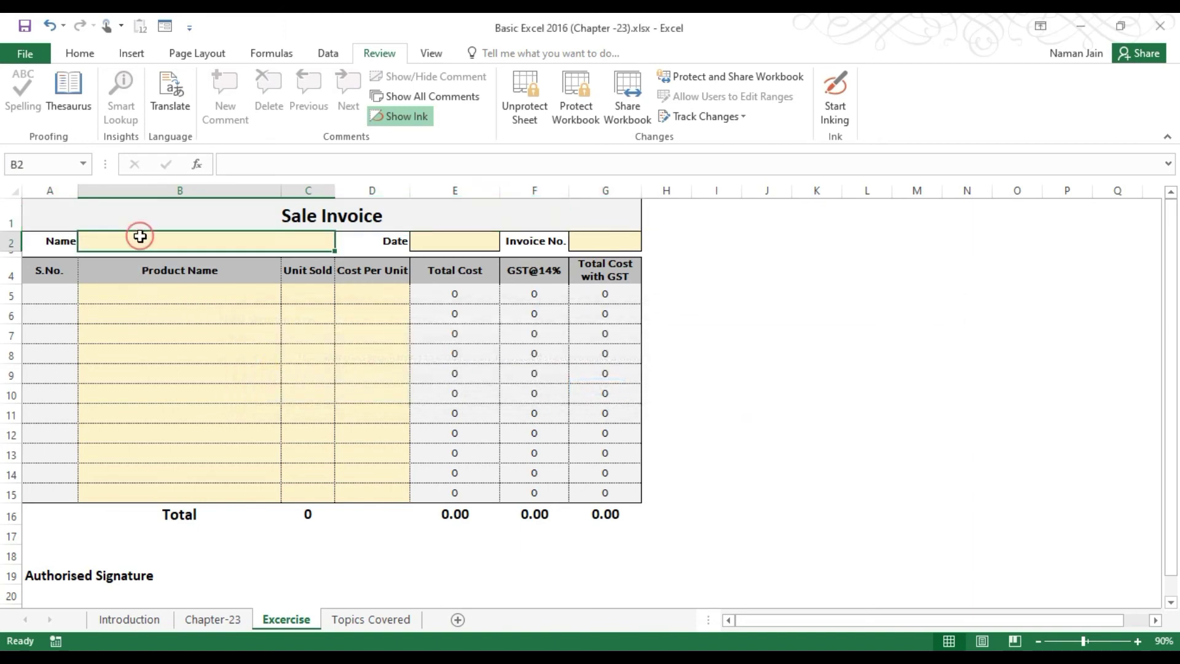
pyautogui.press('Delete')
pyautogui.press('Return')
pyautogui.click(72, 300)
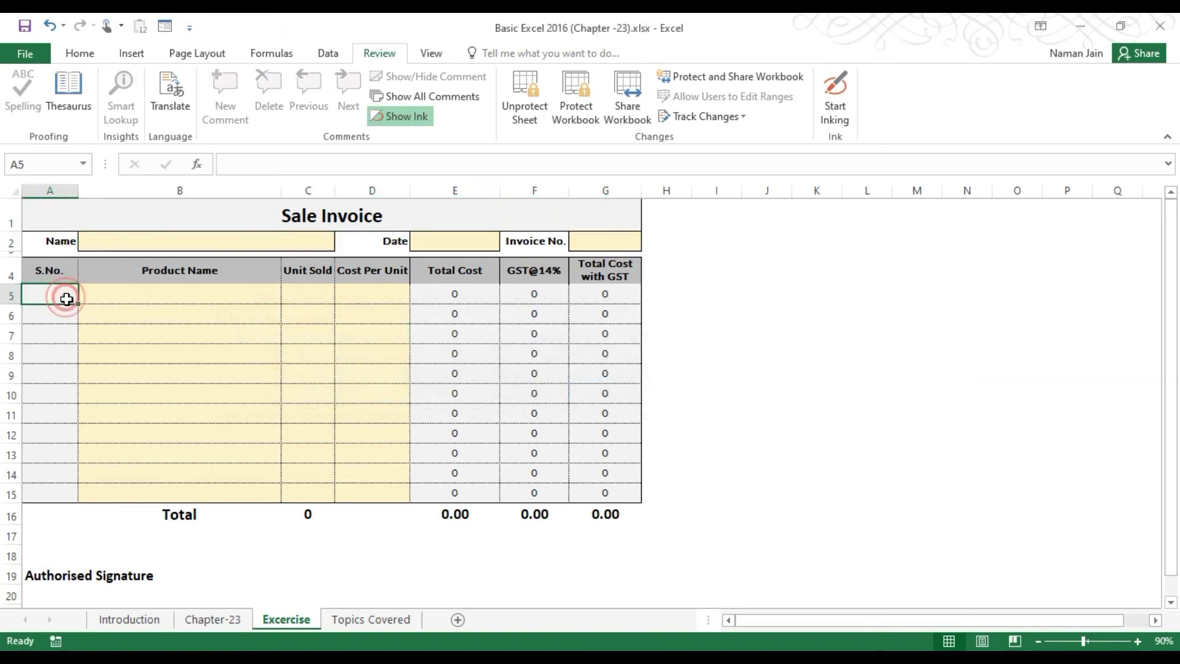
pyautogui.press('Delete')
pyautogui.press('Return')
pyautogui.click(462, 294)
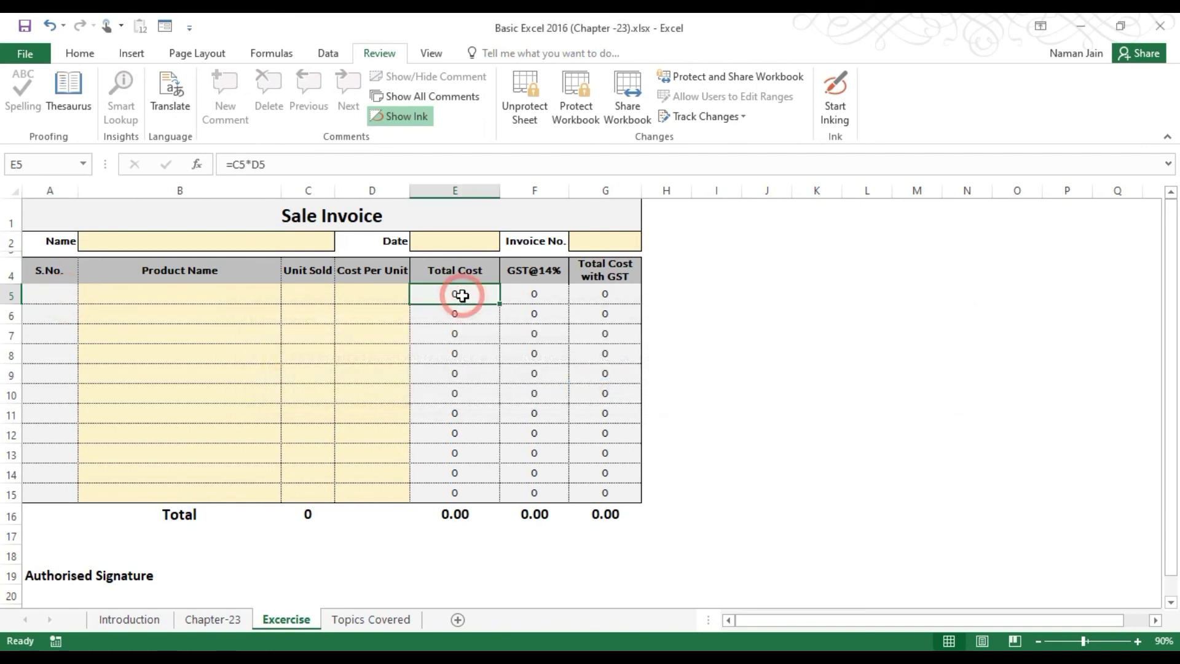
pyautogui.press('Delete')
pyautogui.press('Return')
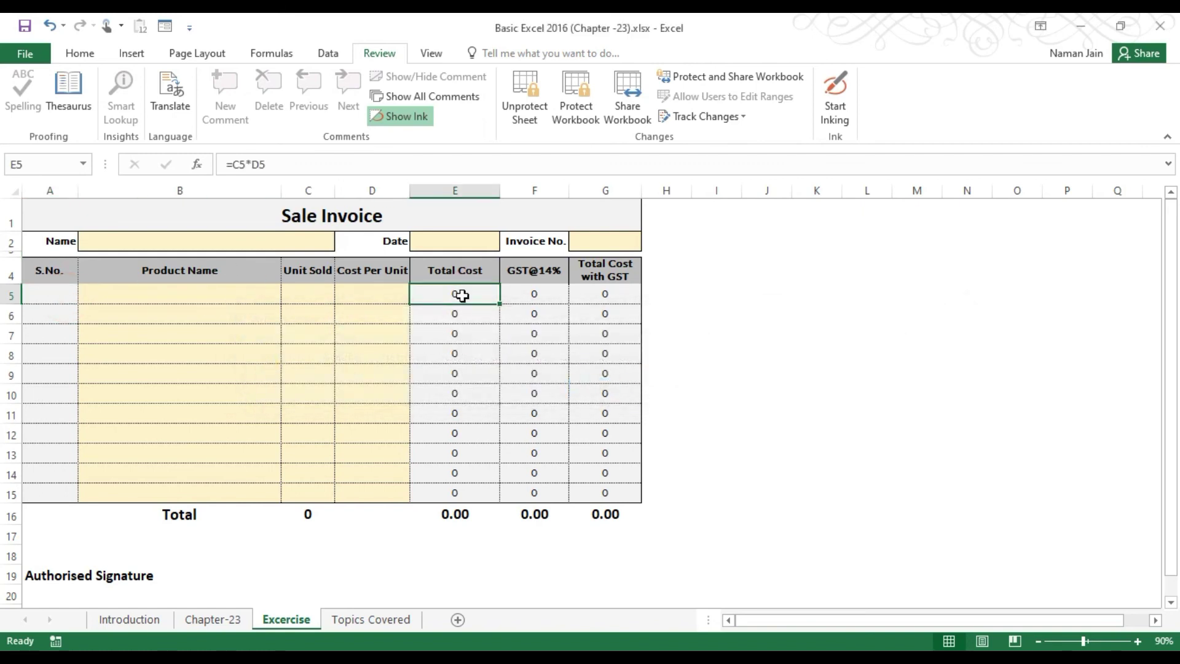
# Select the Name, Date, Invoice No. and B5:D15 cells, then unprotect the sheet.
pyautogui.click(151, 241)
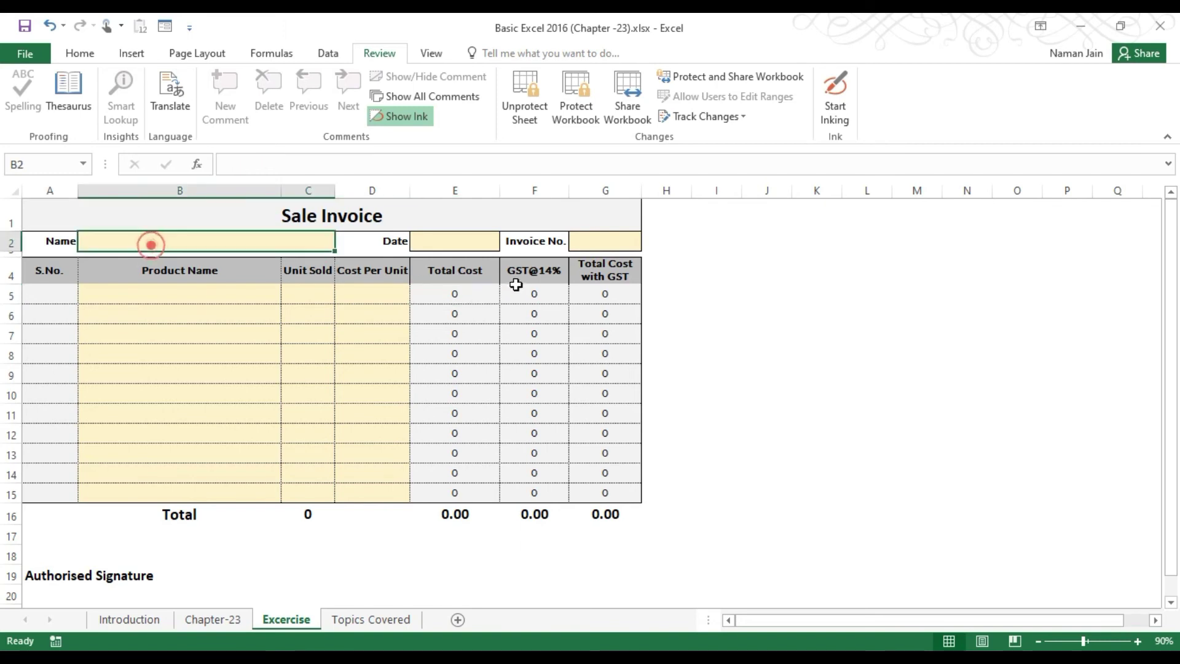
pyautogui.click(452, 250)
pyautogui.click(606, 241)
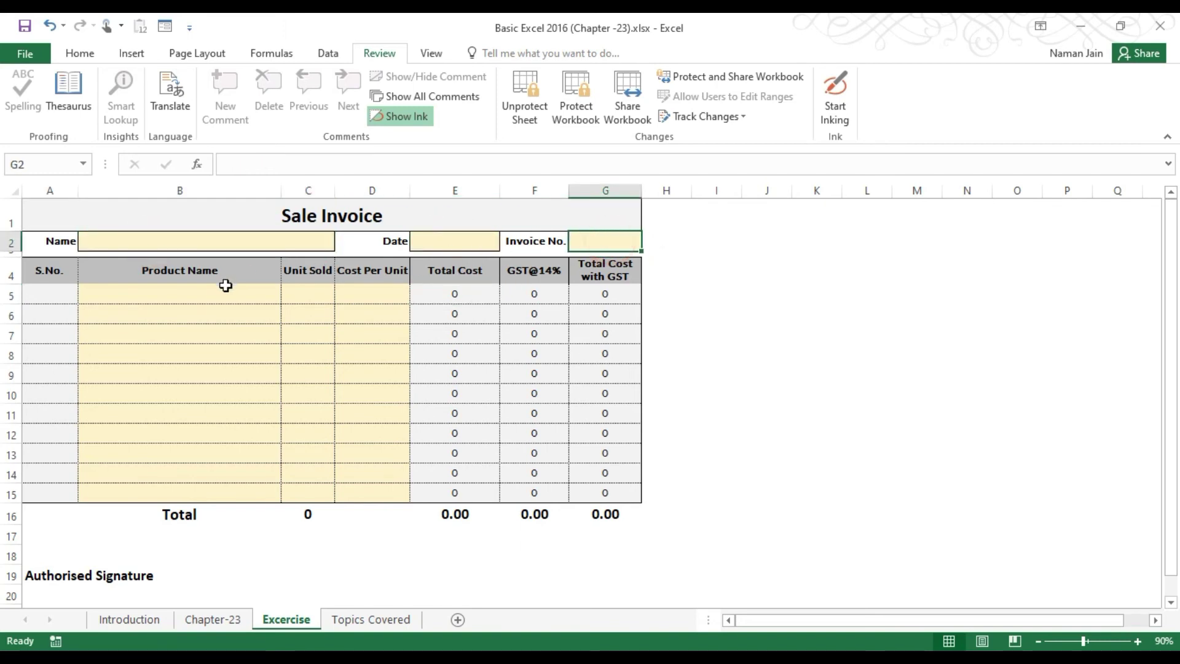
pyautogui.moveTo(213, 294); pyautogui.dragTo(390, 492)
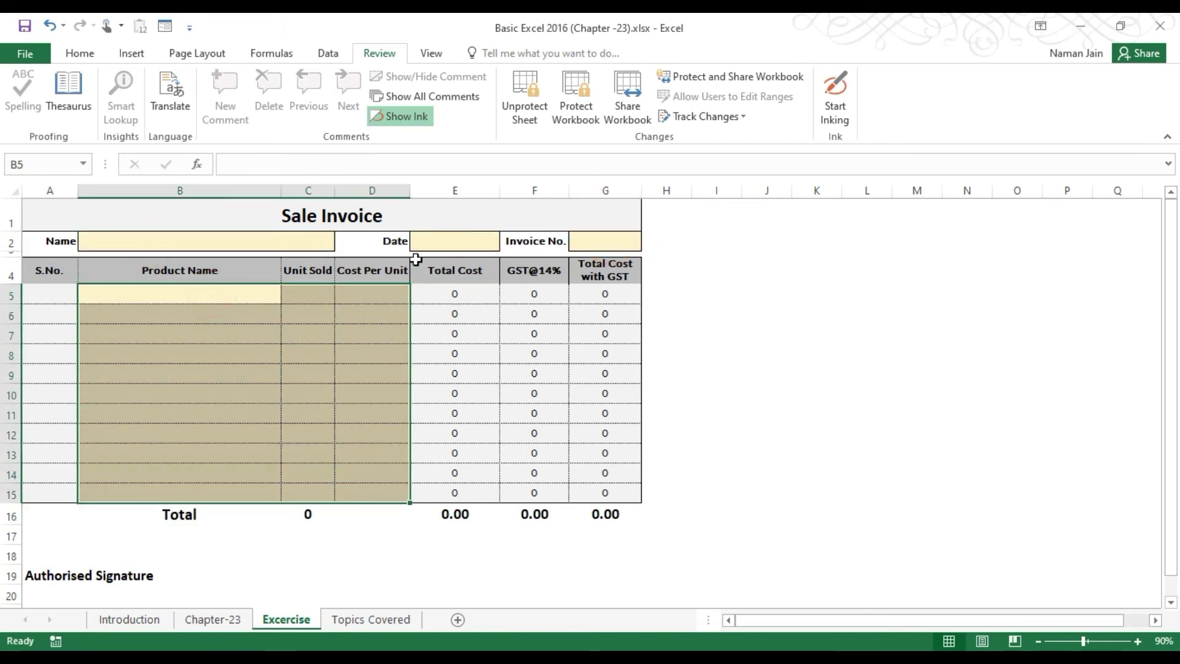
pyautogui.click(529, 117)
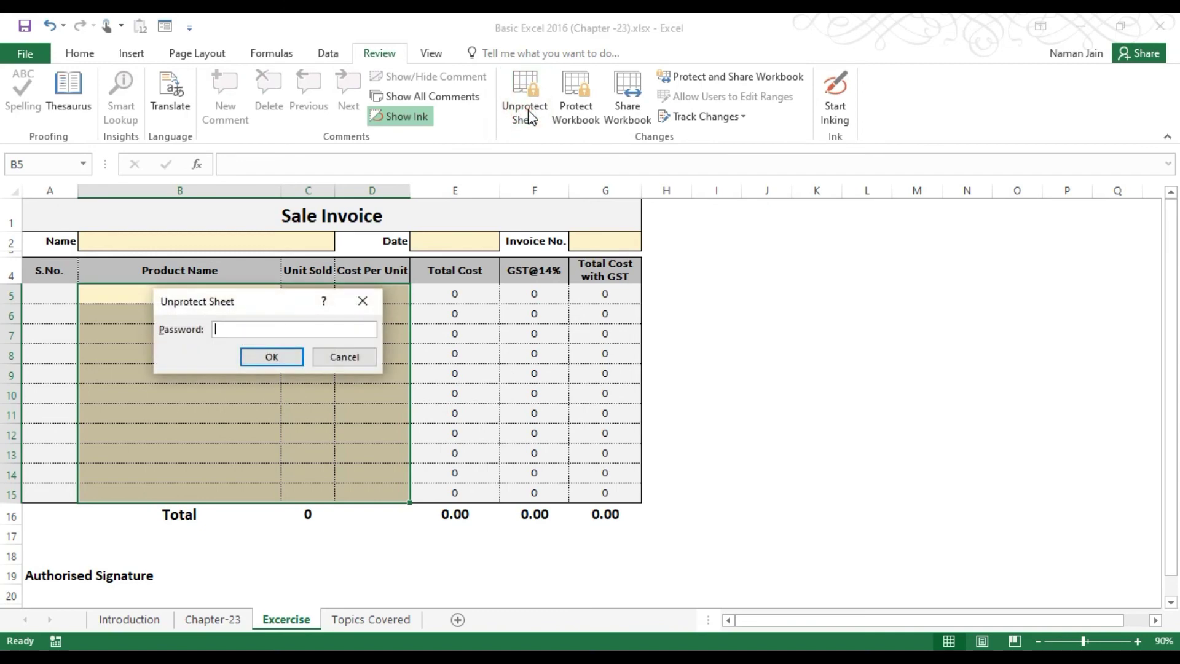
pyautogui.press('Return')
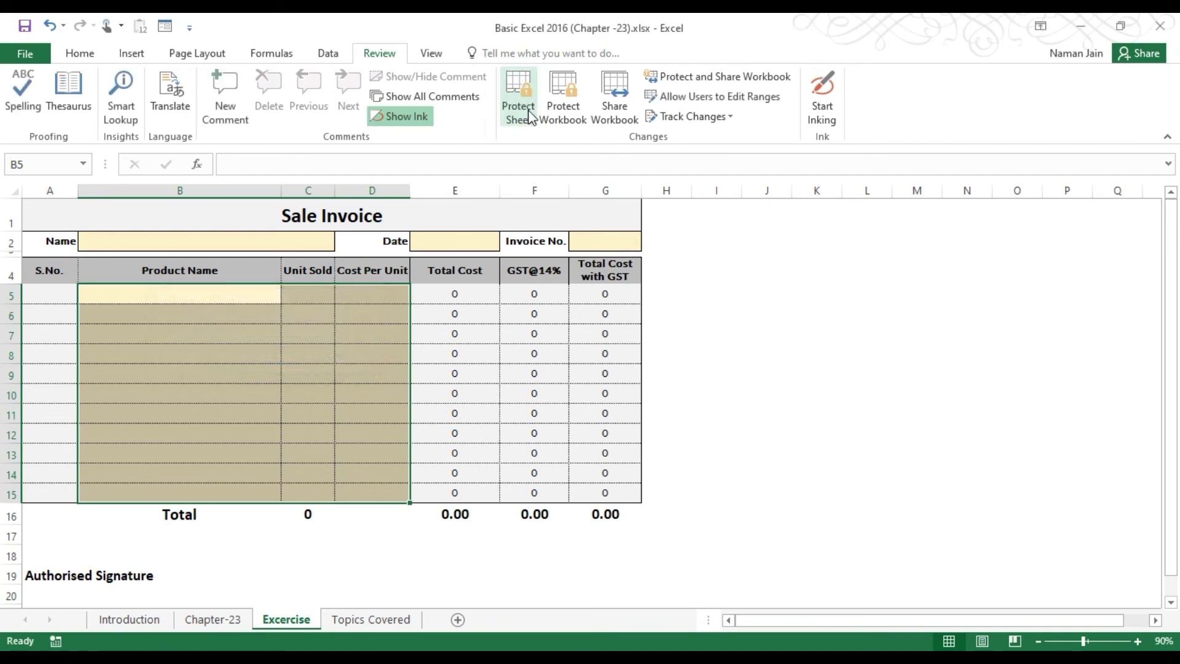
pyautogui.click(530, 117)
pyautogui.click(337, 443)
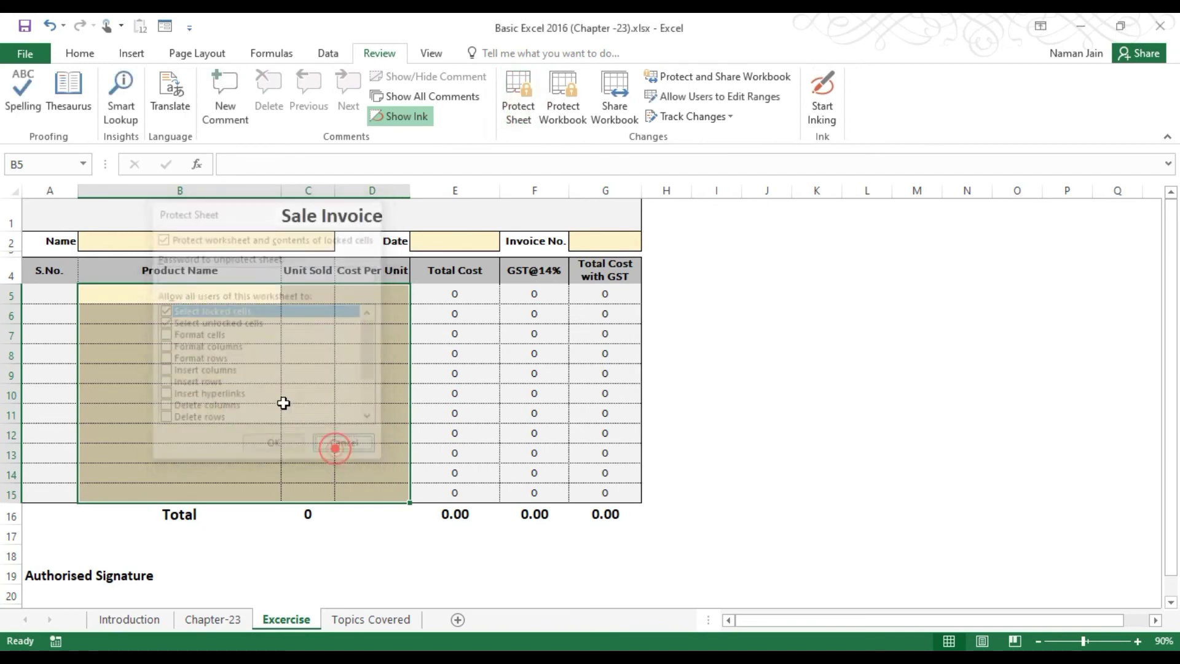
# Multi-select input cells B2, E2, G2 and the item-entry range B5:D15.
pyautogui.click(133, 241)
pyautogui.keyDown('ctrl'); pyautogui.click(456, 241); pyautogui.keyUp('ctrl')
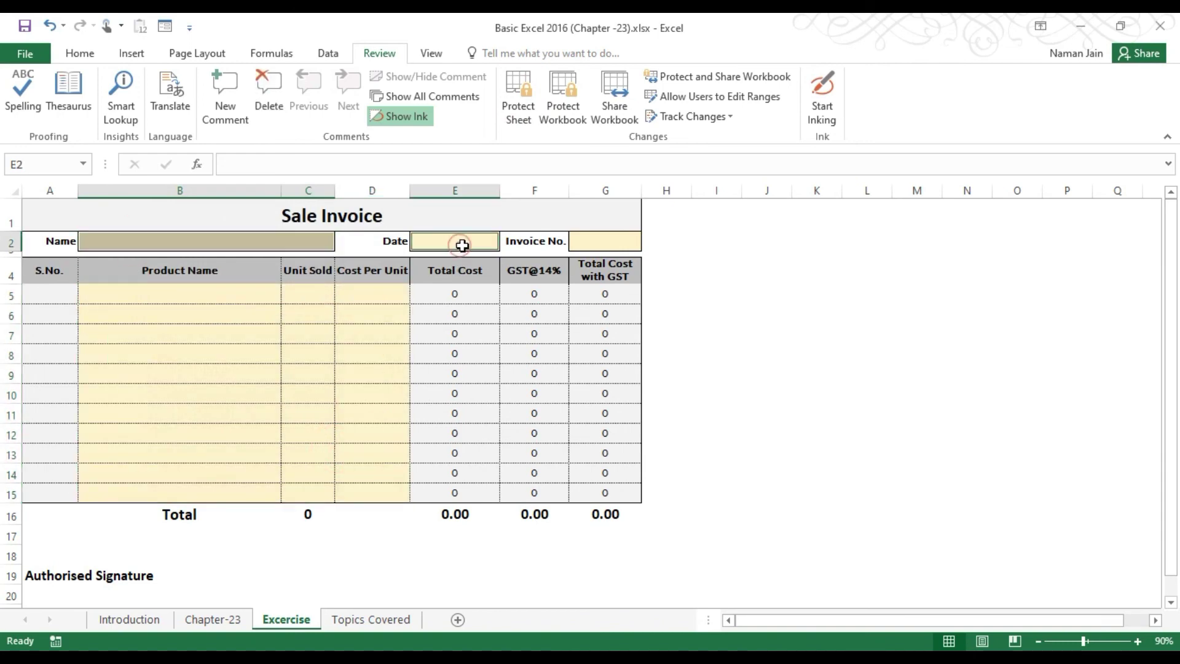
pyautogui.keyDown('ctrl'); pyautogui.click(600, 239); pyautogui.keyUp('ctrl')
pyautogui.moveTo(178, 297); pyautogui.dragTo(379, 488)
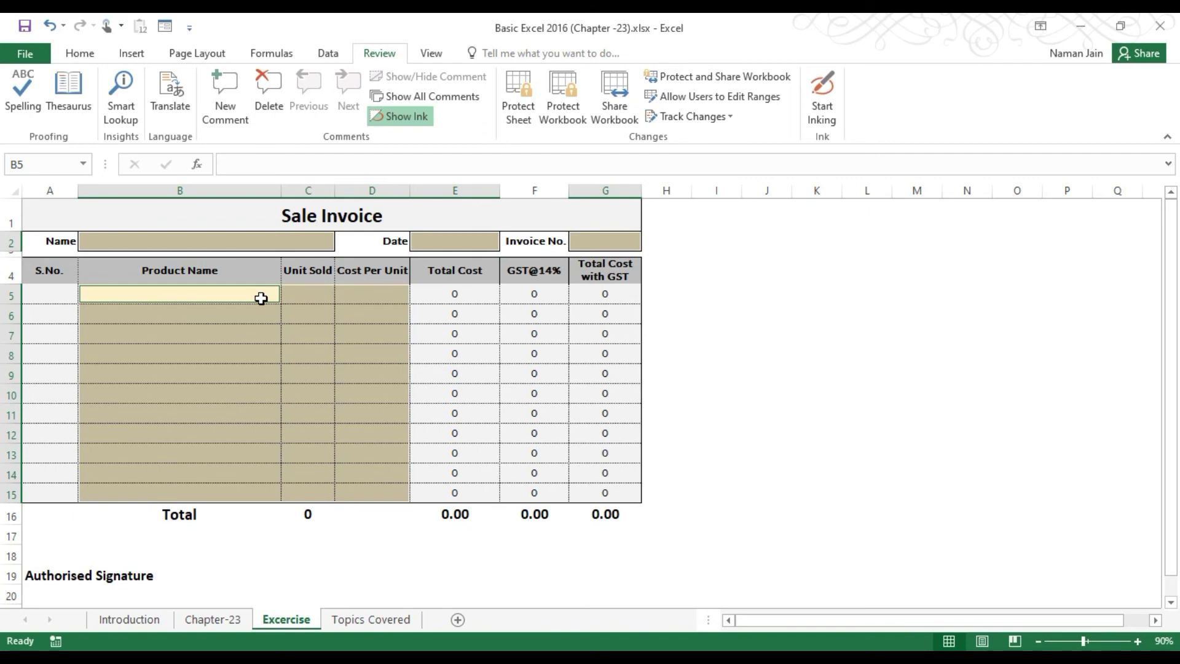
# Clear Locked and Hidden for the selected input cells in Format Cells.
pyautogui.hotkey('ctrl', '1')
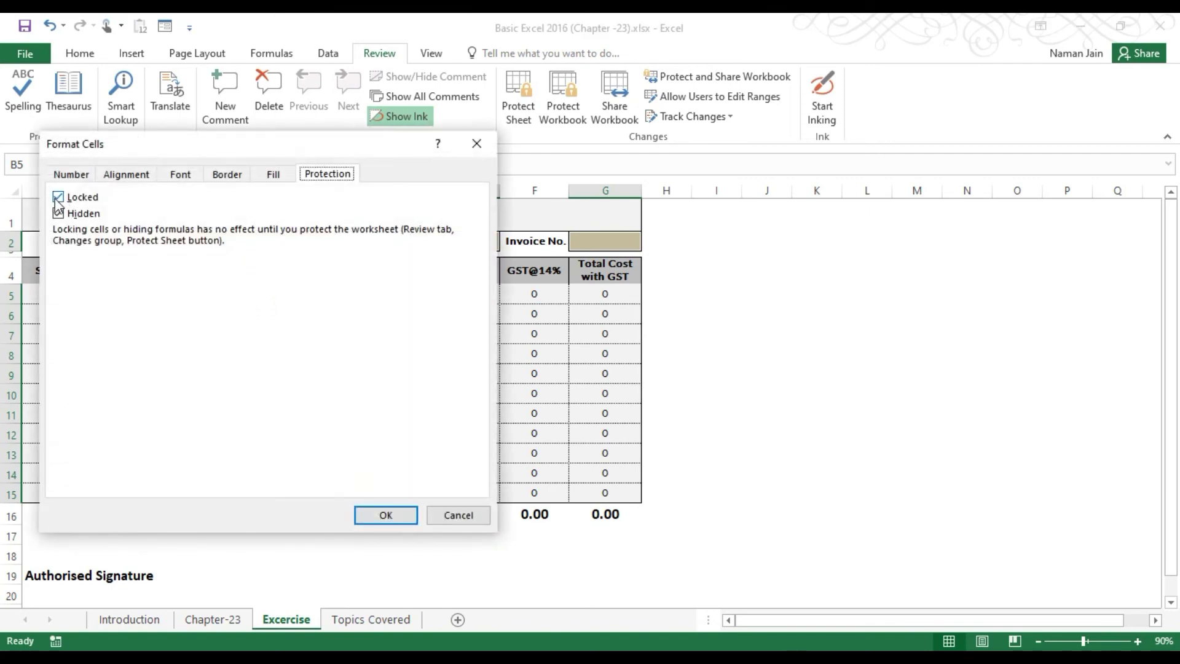
pyautogui.click(58, 196)
pyautogui.click(58, 214)
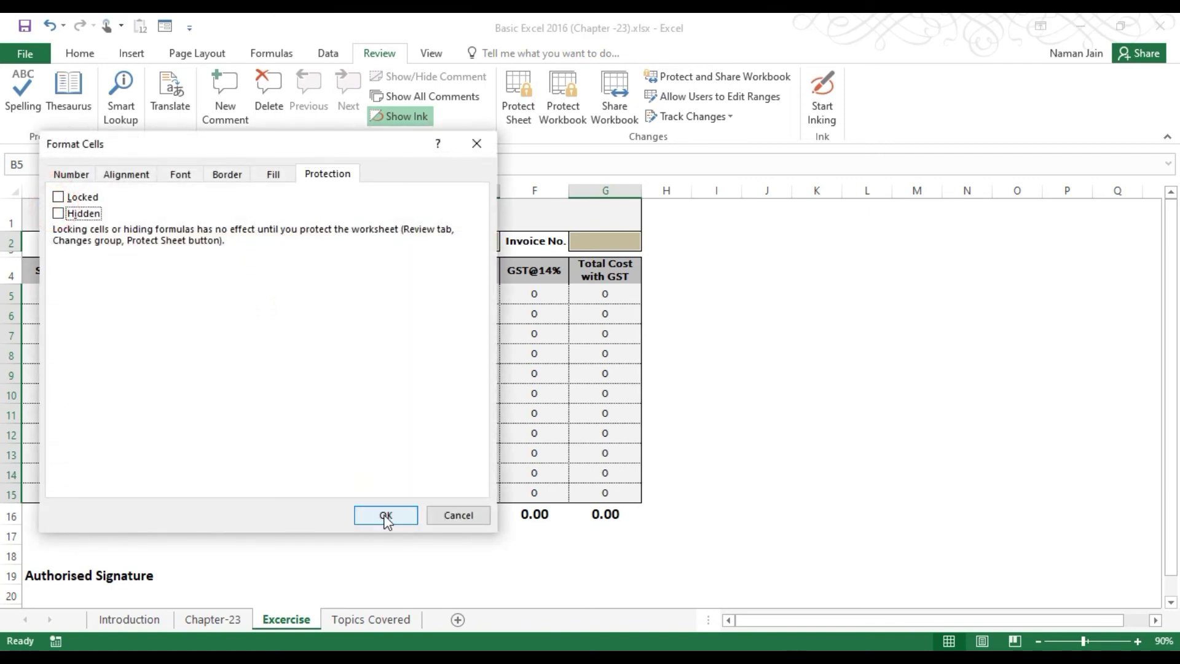
pyautogui.click(386, 516)
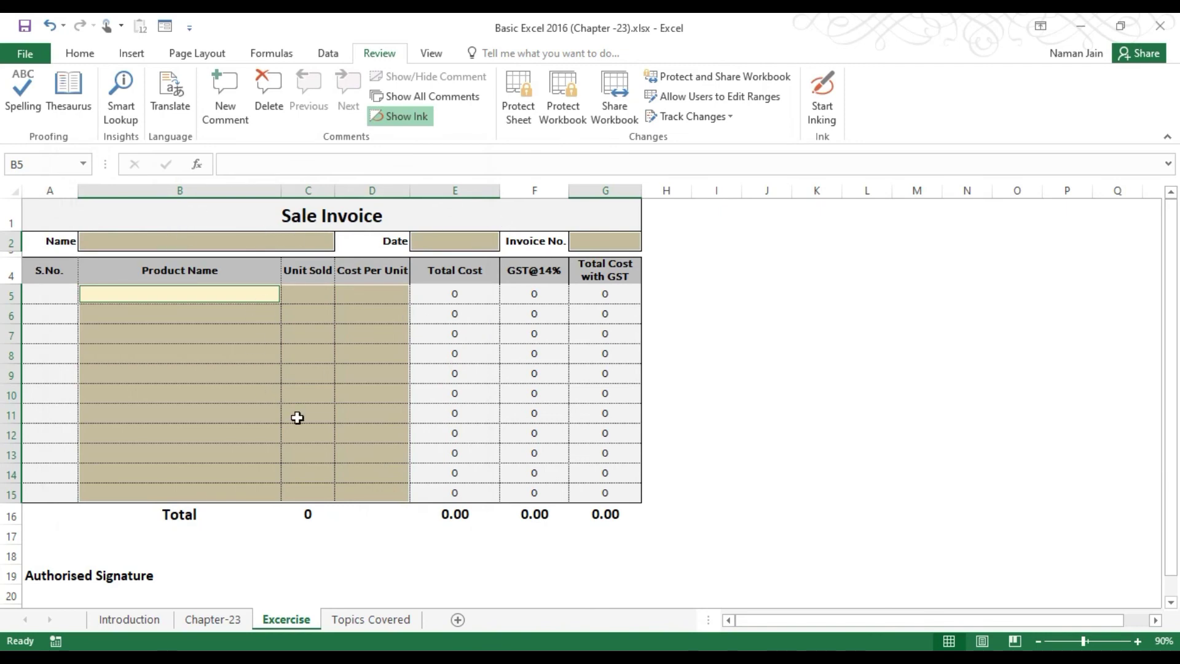
# Re-protect the sheet with a password, confirming the re-entered password.
pyautogui.click(521, 97)
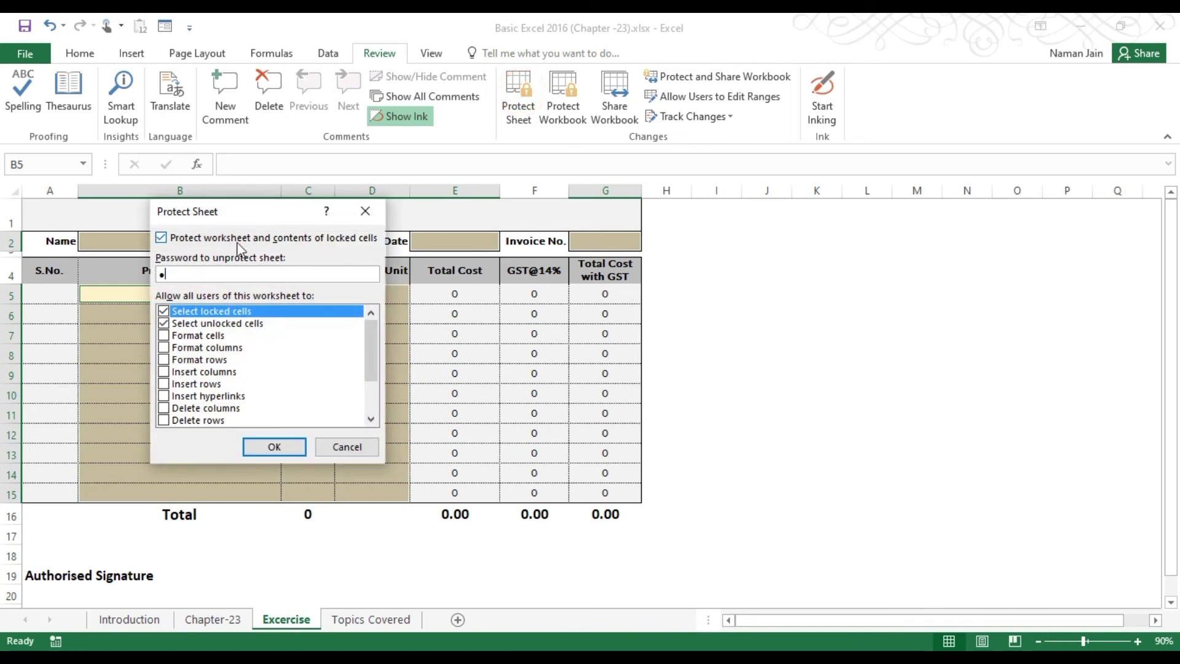
pyautogui.click(261, 447)
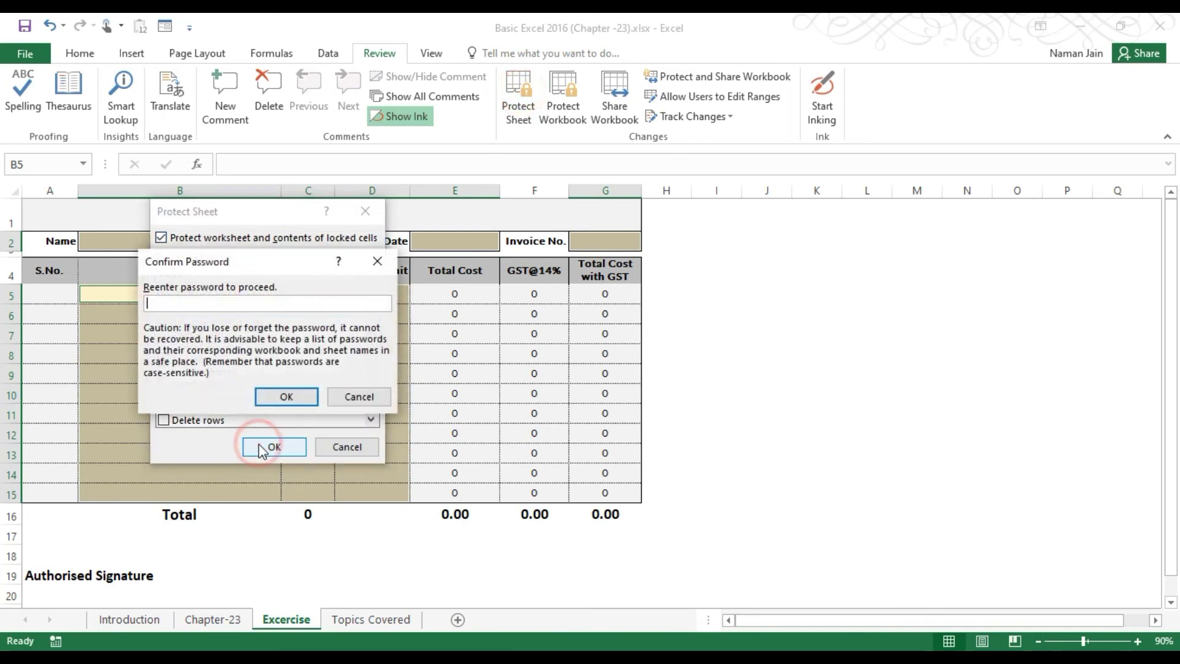
pyautogui.write('1')
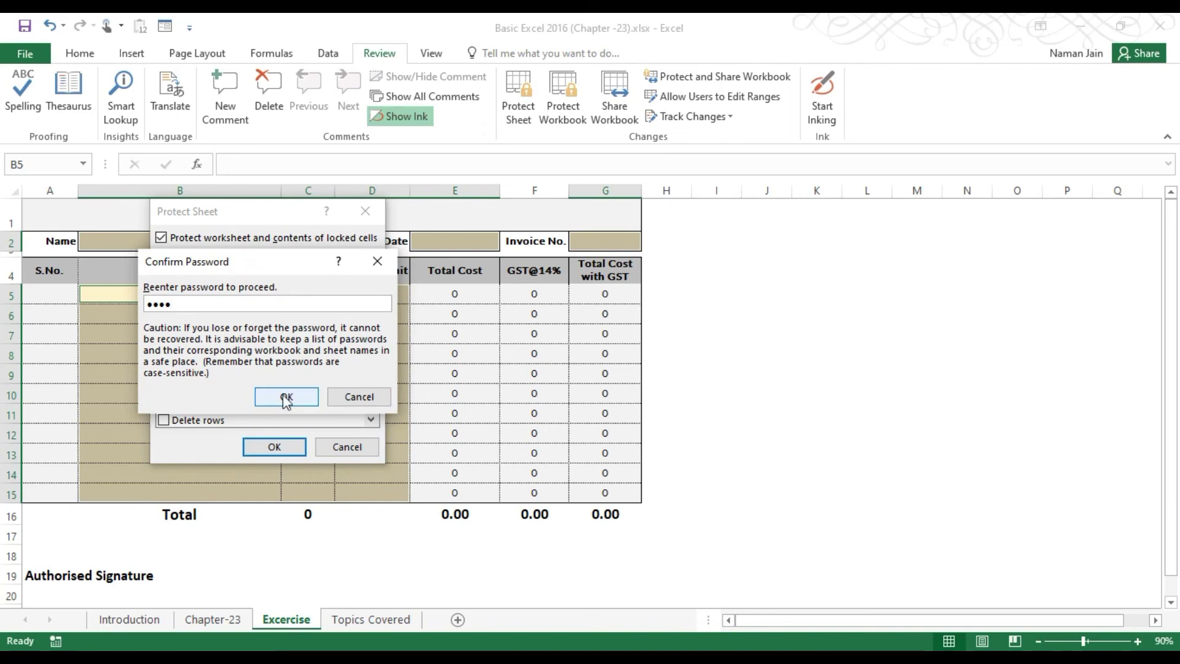
pyautogui.click(284, 396)
pyautogui.click(285, 372)
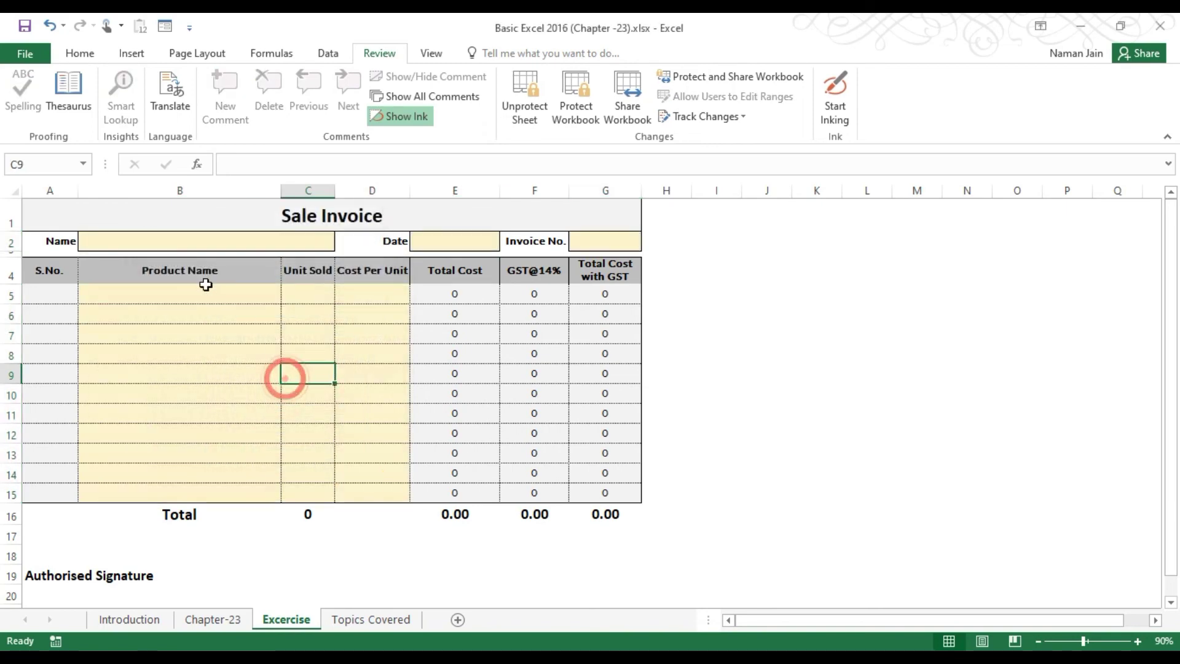
# Verify locked cells such as S.No. and I4 reject edits, dismissing the protection warnings.
pyautogui.doubleClick(58, 306)
pyautogui.click(582, 387)
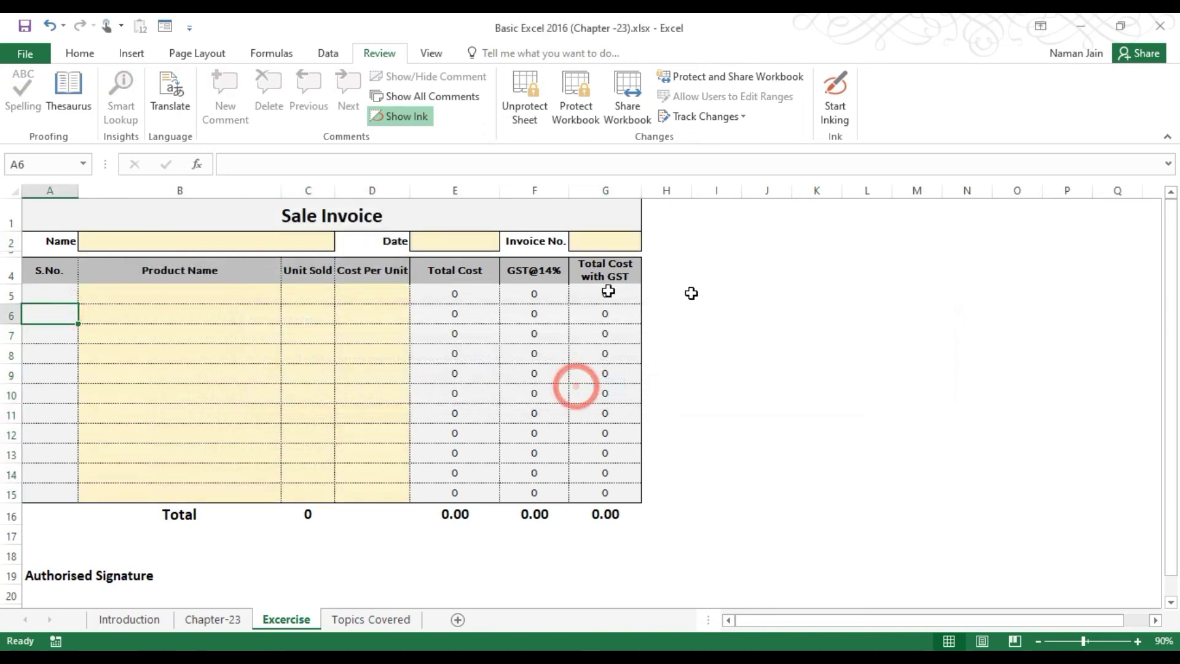
pyautogui.click(694, 294)
pyautogui.doubleClick(712, 273)
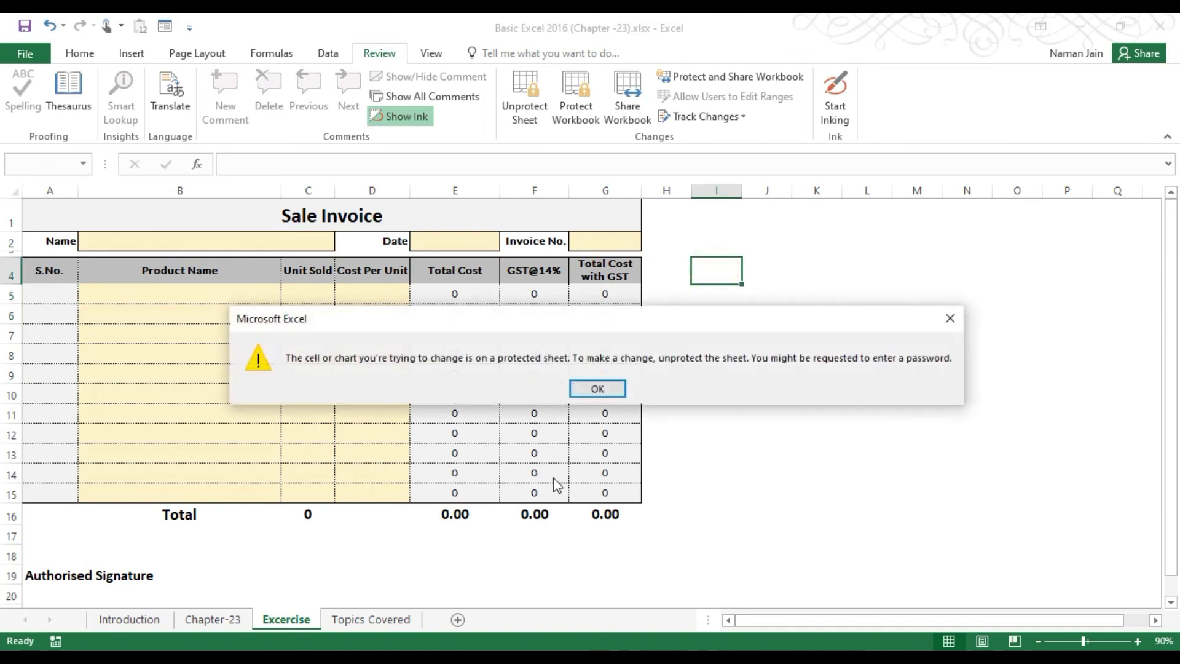
pyautogui.click(607, 384)
# Fill the header with the customer's name, date 1-10-20 and invoice number 1.
pyautogui.click(229, 241)
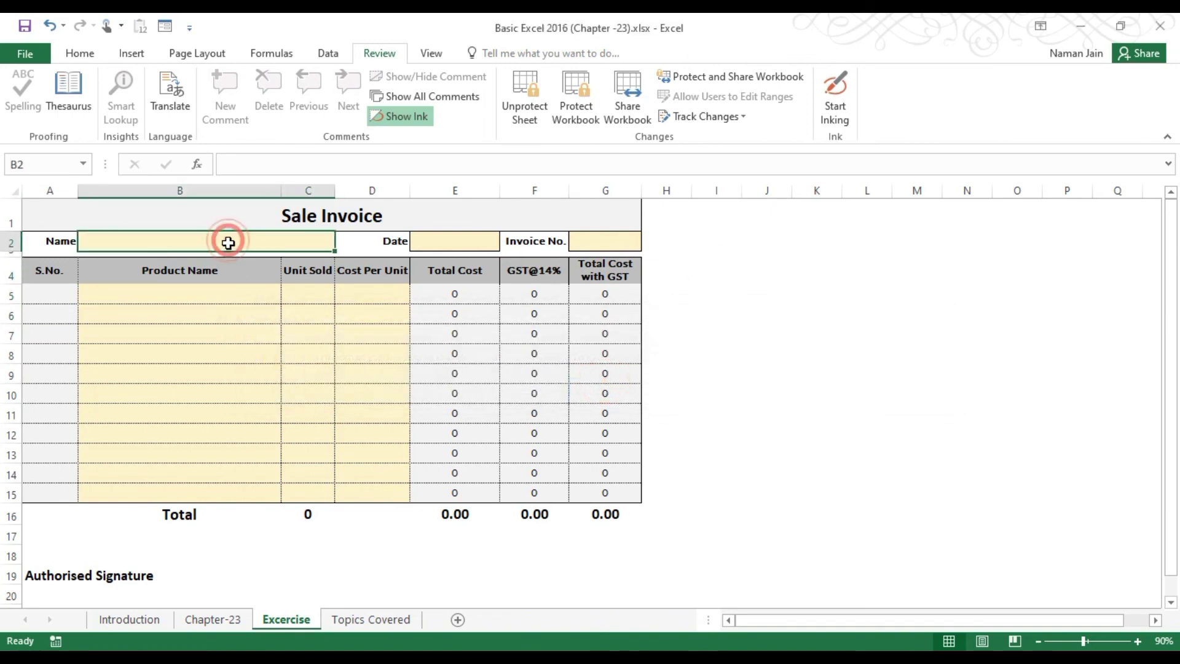
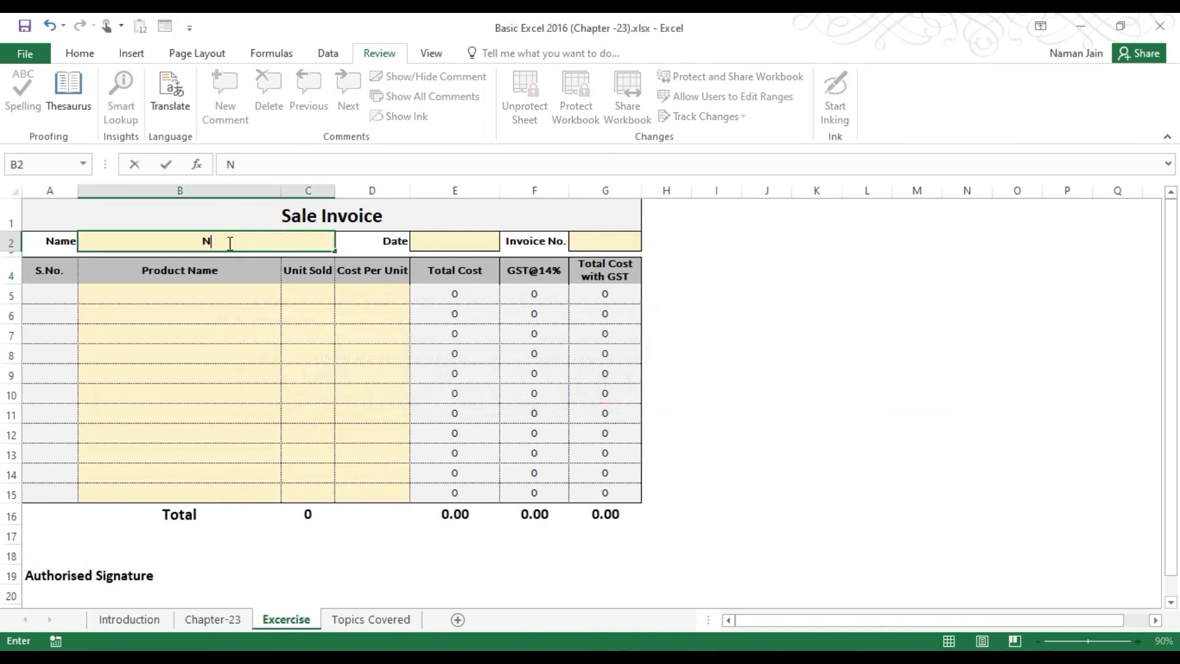
pyautogui.press('BackSpace')
pyautogui.press('BackSpace')
pyautogui.press('BackSpace')
pyautogui.press('BackSpace')
pyautogui.press('Tab')
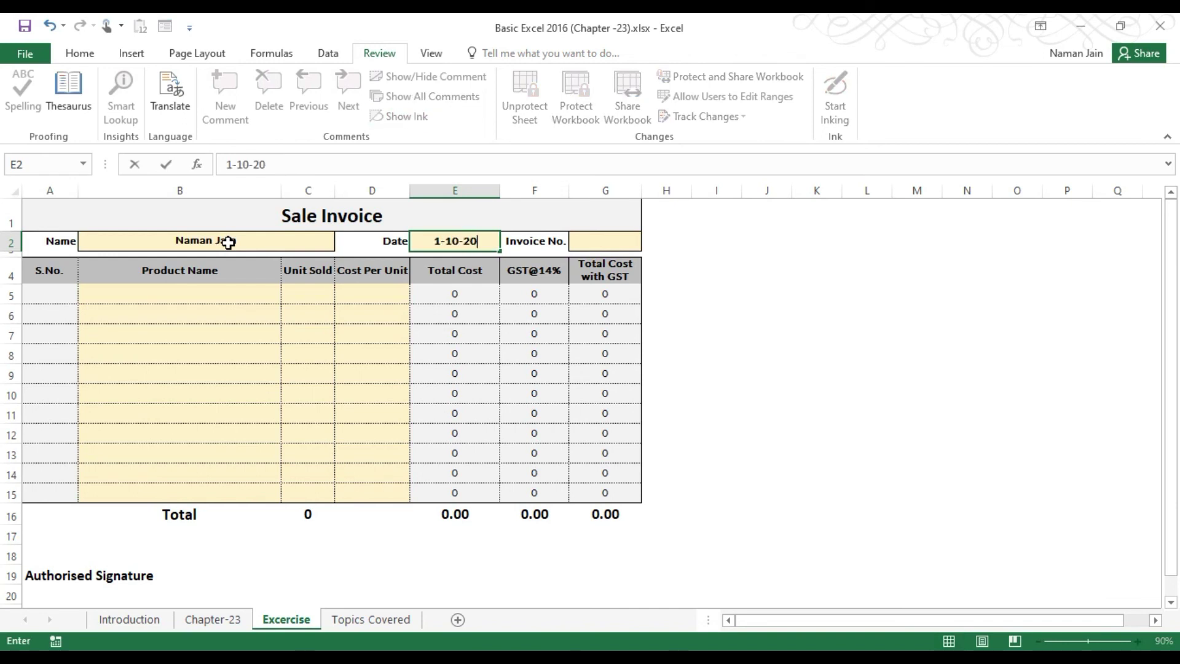
pyautogui.press('Tab')
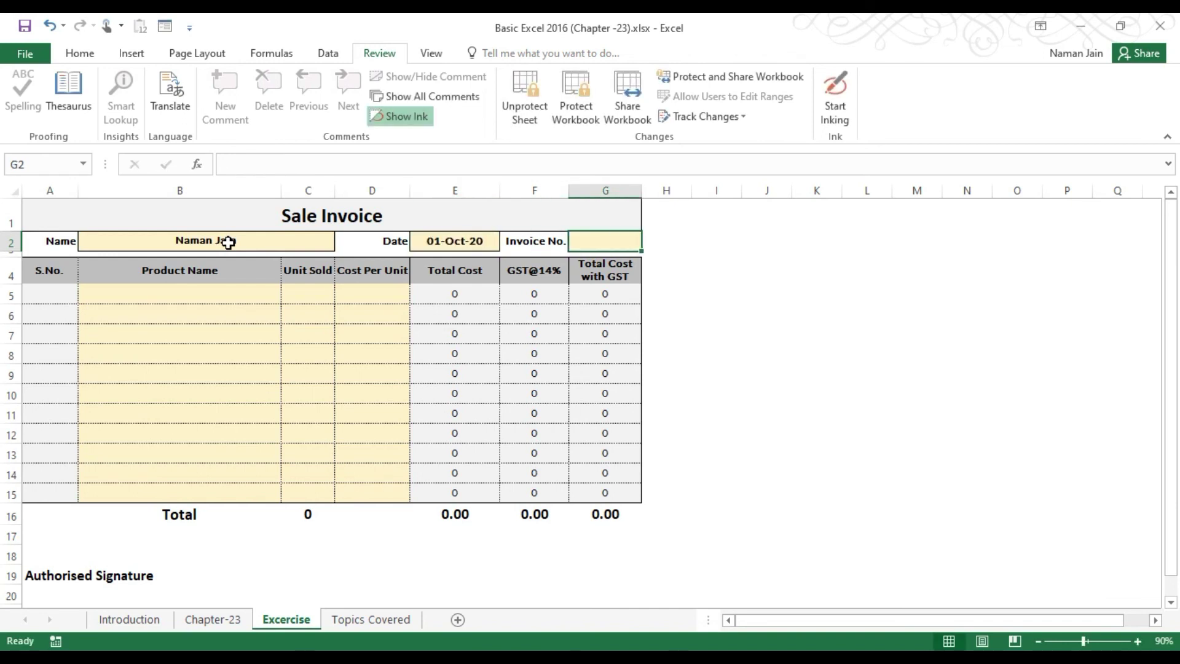
pyautogui.press('Return')
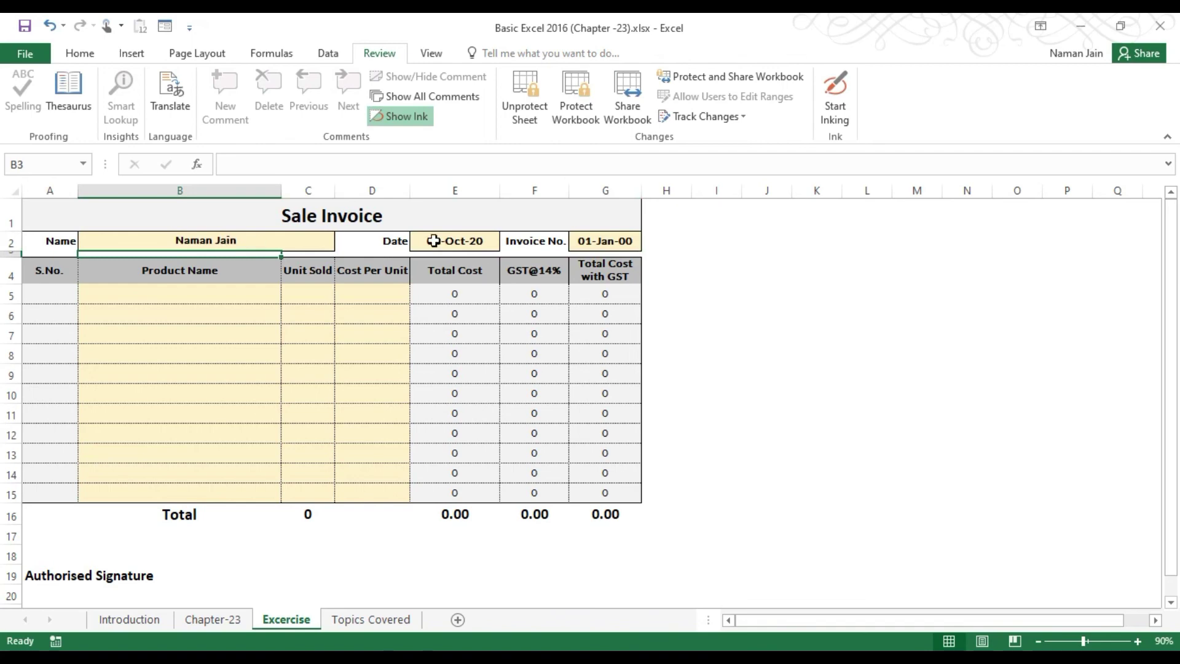
pyautogui.click(608, 245)
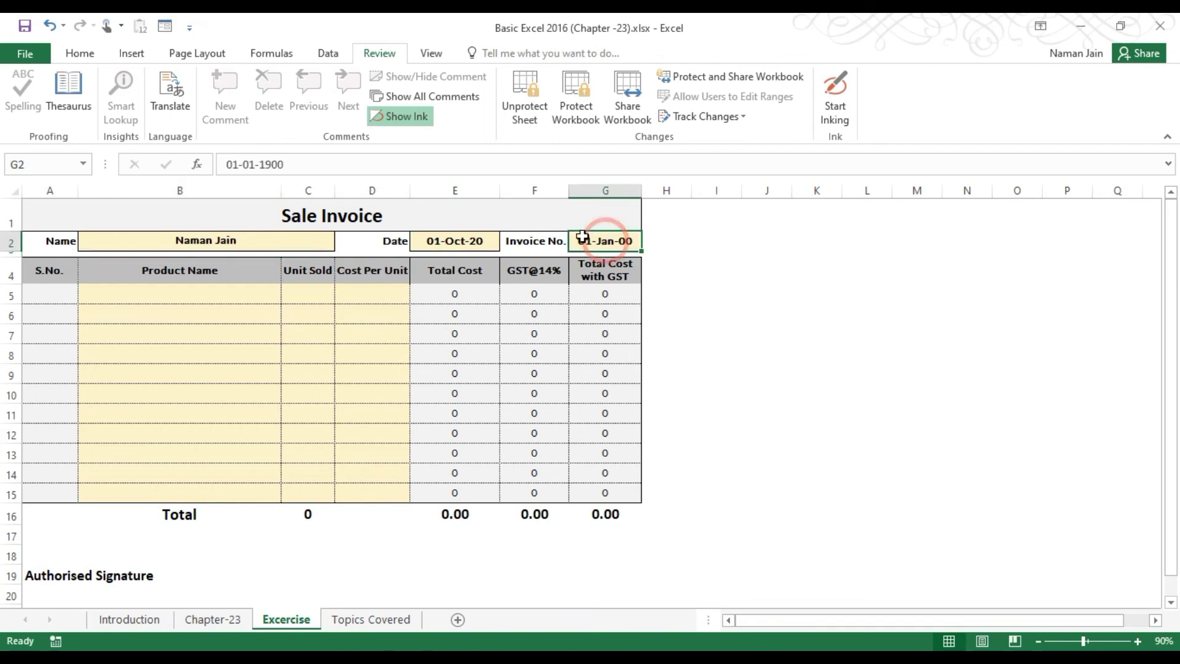
pyautogui.click(80, 53)
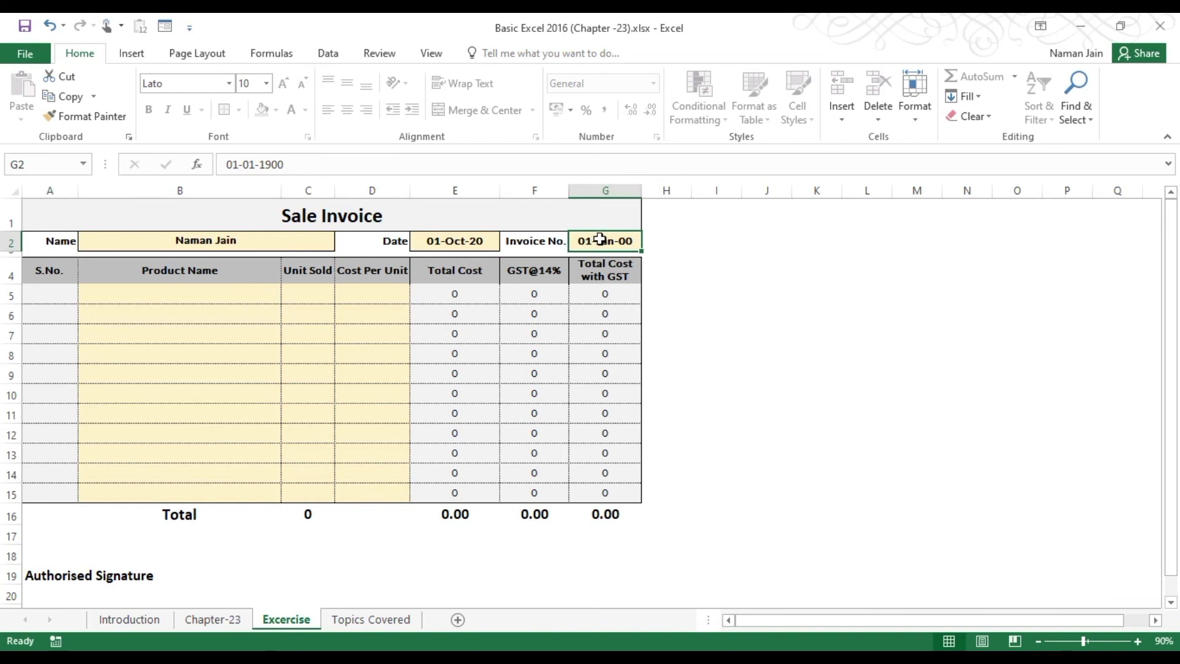
# Set Invoice No. to 001 and enter Product-1, 4 units at 30 in row 5.
pyautogui.write('001')
pyautogui.press('Return')
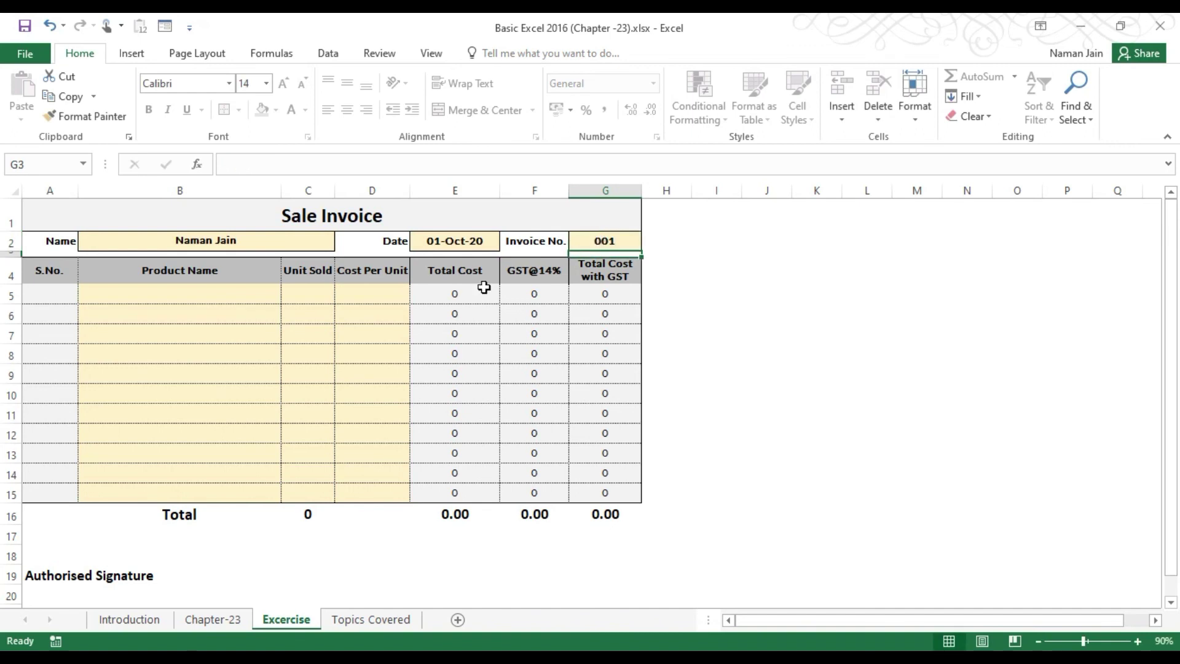
pyautogui.click(163, 297)
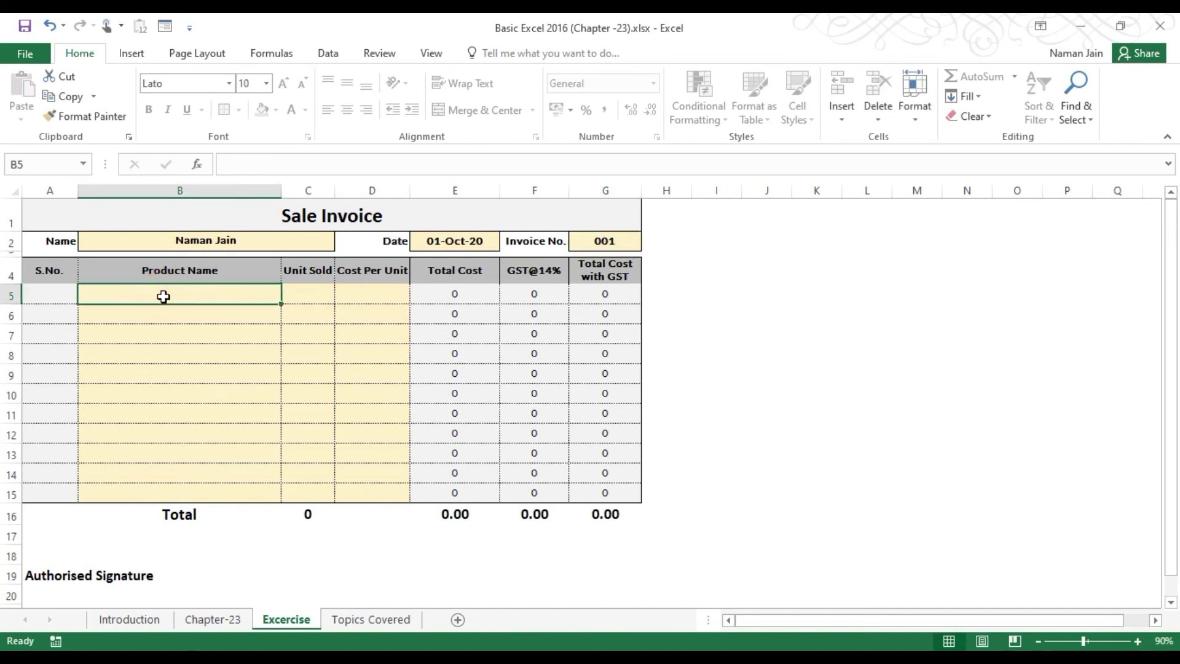
pyautogui.write('{')
pyautogui.write('r')
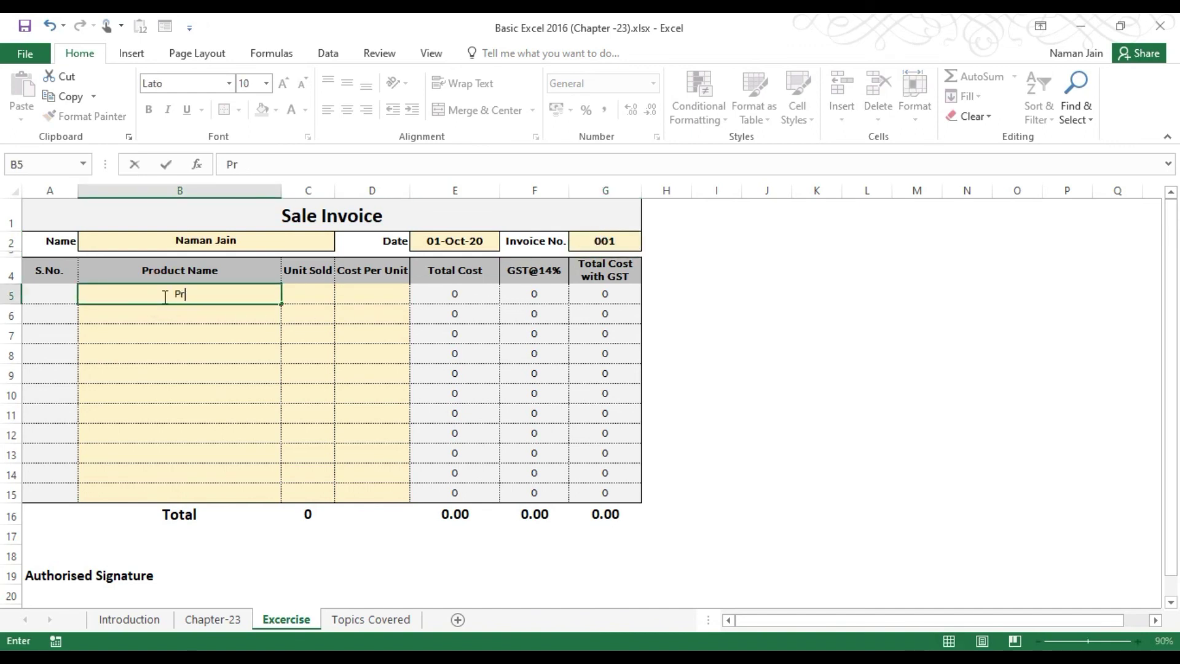
pyautogui.write('oduct-1')
pyautogui.press('Tab')
pyautogui.write('4')
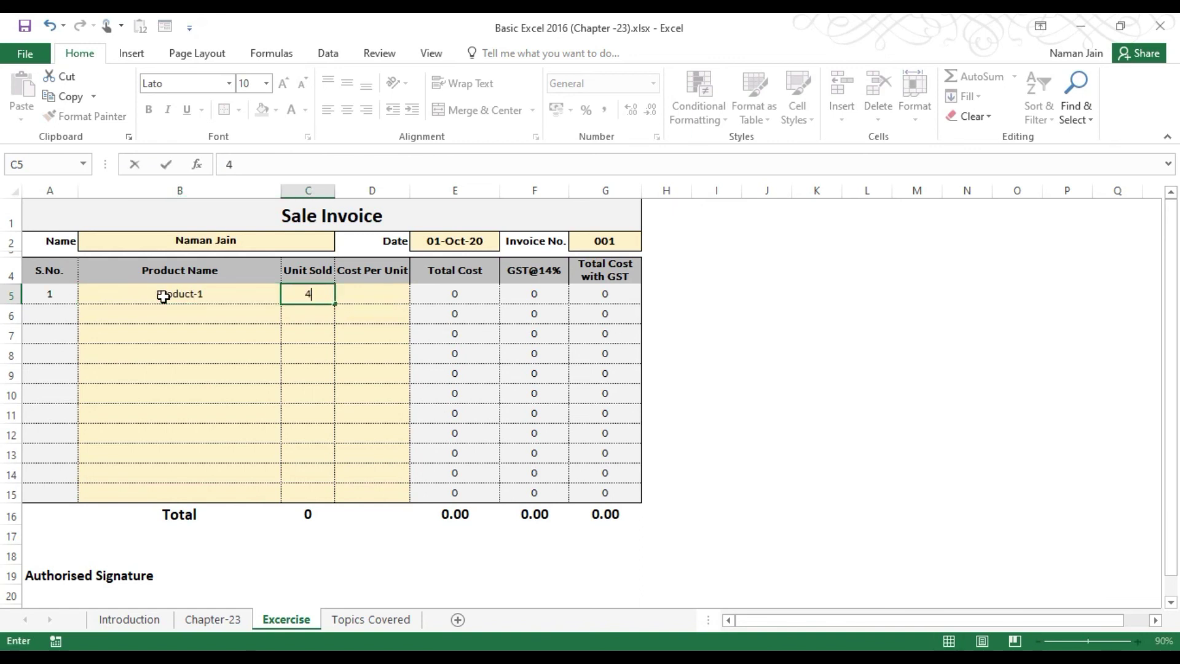
pyautogui.press('Tab')
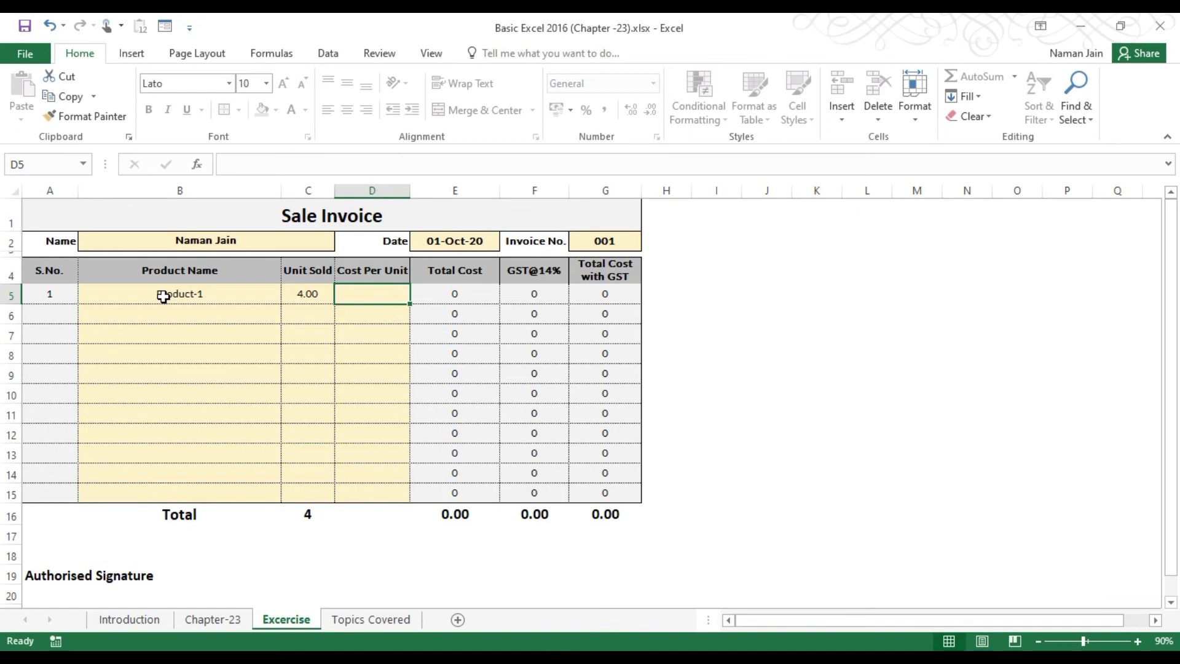
pyautogui.write('30')
pyautogui.press('Return')
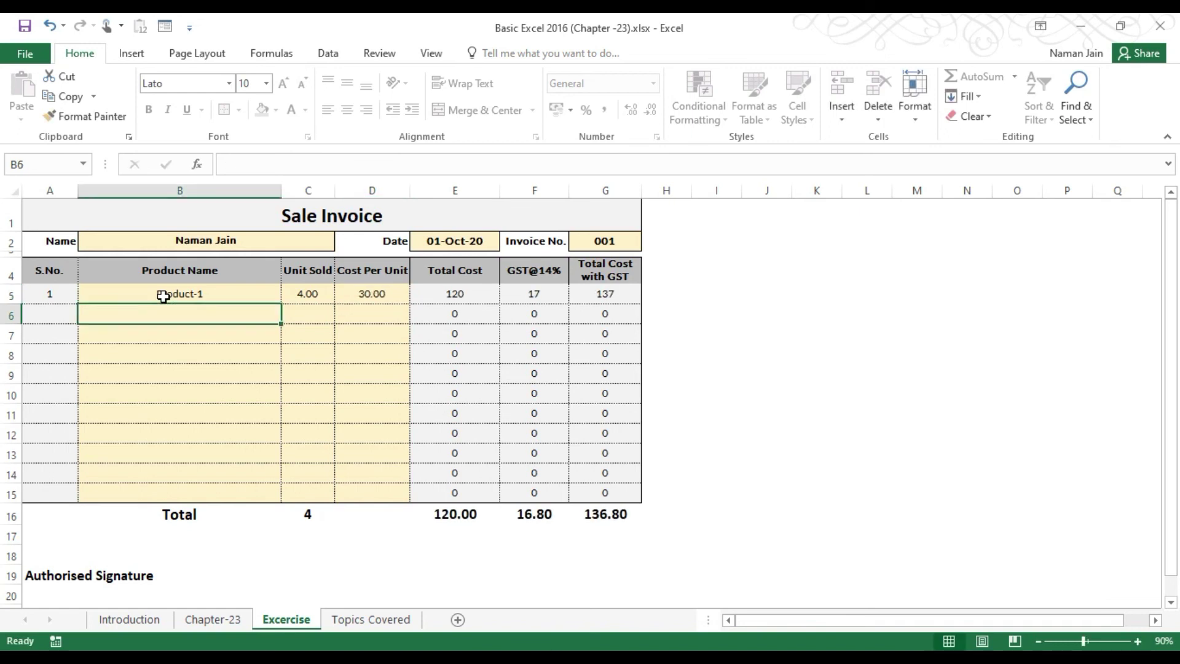
# Tab through the sheet to confirm only the unlocked input cells receive the selection.
pyautogui.press('Tab')
pyautogui.press('Tab')
pyautogui.press('Tab')
pyautogui.press('Tab')
pyautogui.press('Tab')
pyautogui.press('Tab')
pyautogui.press('Tab')
pyautogui.press('Tab')
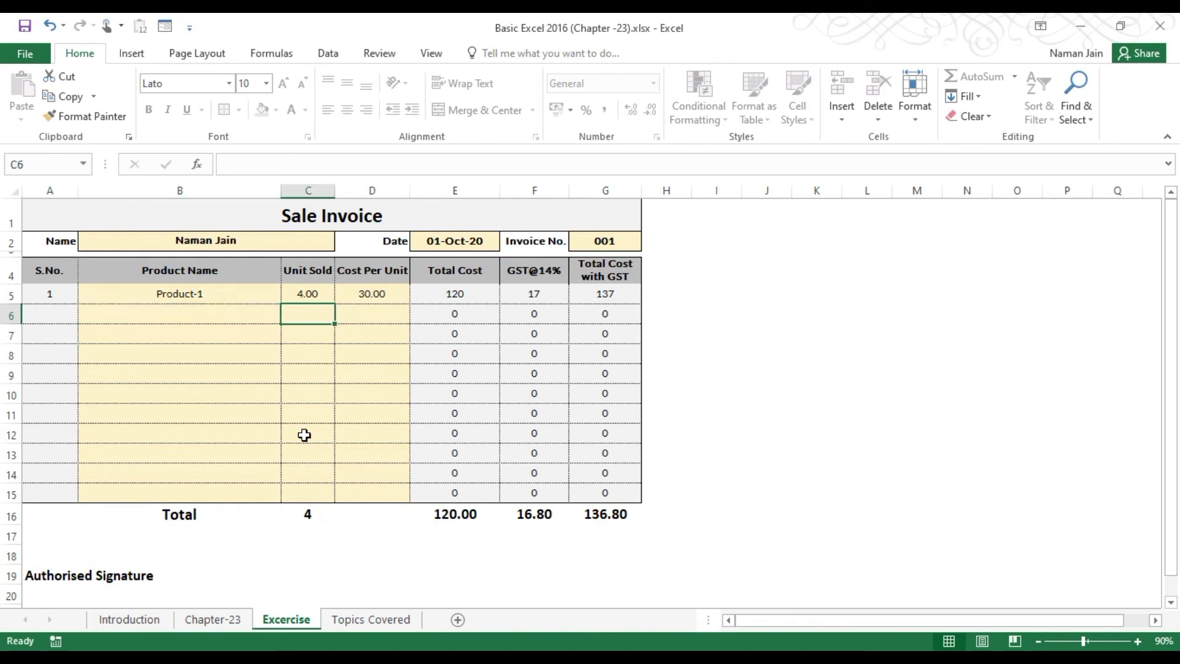
pyautogui.press('Tab')
pyautogui.press('Tab')
pyautogui.press('Tab')
pyautogui.press('Tab')
pyautogui.press('Tab')
pyautogui.press('Tab')
pyautogui.press('Tab')
pyautogui.press('Tab')
pyautogui.press('Tab')
pyautogui.press('Tab')
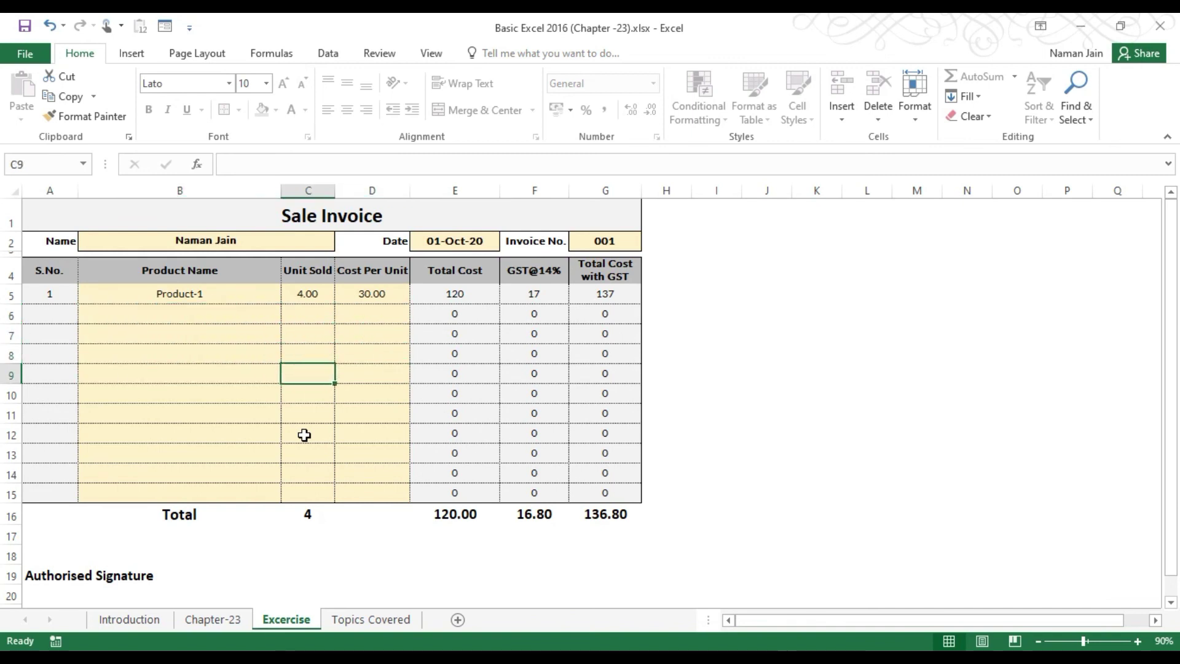
pyautogui.press('Tab')
pyautogui.press('Tab')
pyautogui.press('Tab')
pyautogui.press('Tab')
pyautogui.press('Tab')
pyautogui.press('Tab')
pyautogui.press('Tab')
pyautogui.press('Tab')
pyautogui.press('Tab')
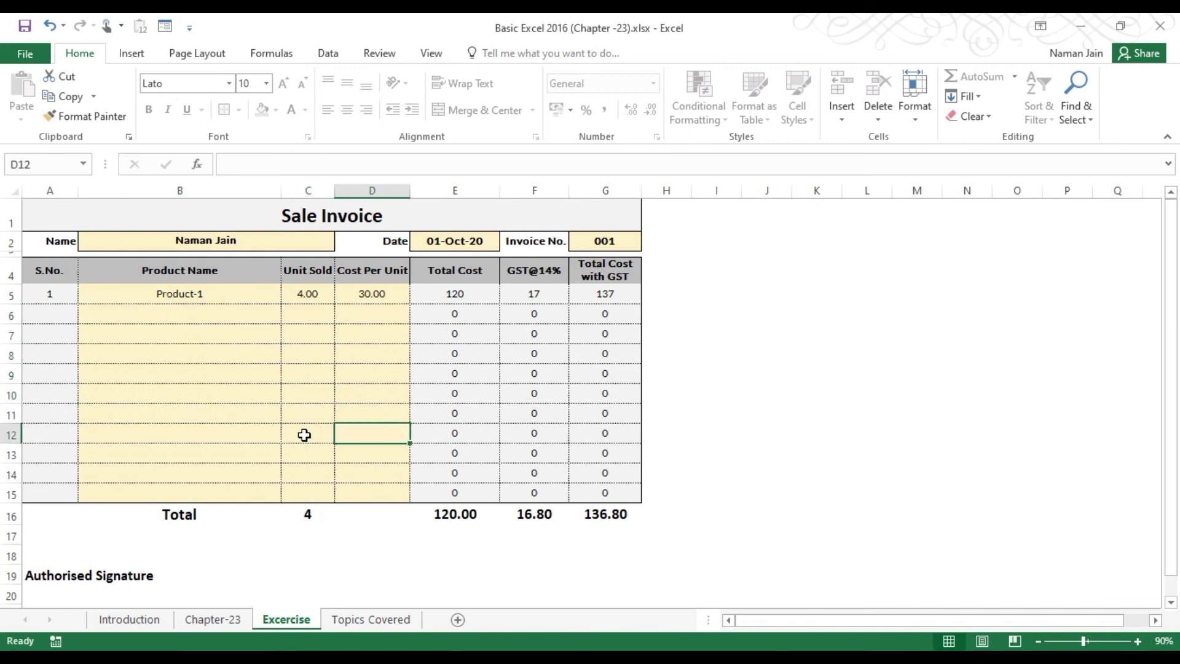
pyautogui.press('Tab')
pyautogui.press('Tab')
pyautogui.press('Tab')
pyautogui.press('Tab')
pyautogui.press('Tab')
pyautogui.press('Tab')
pyautogui.press('Tab')
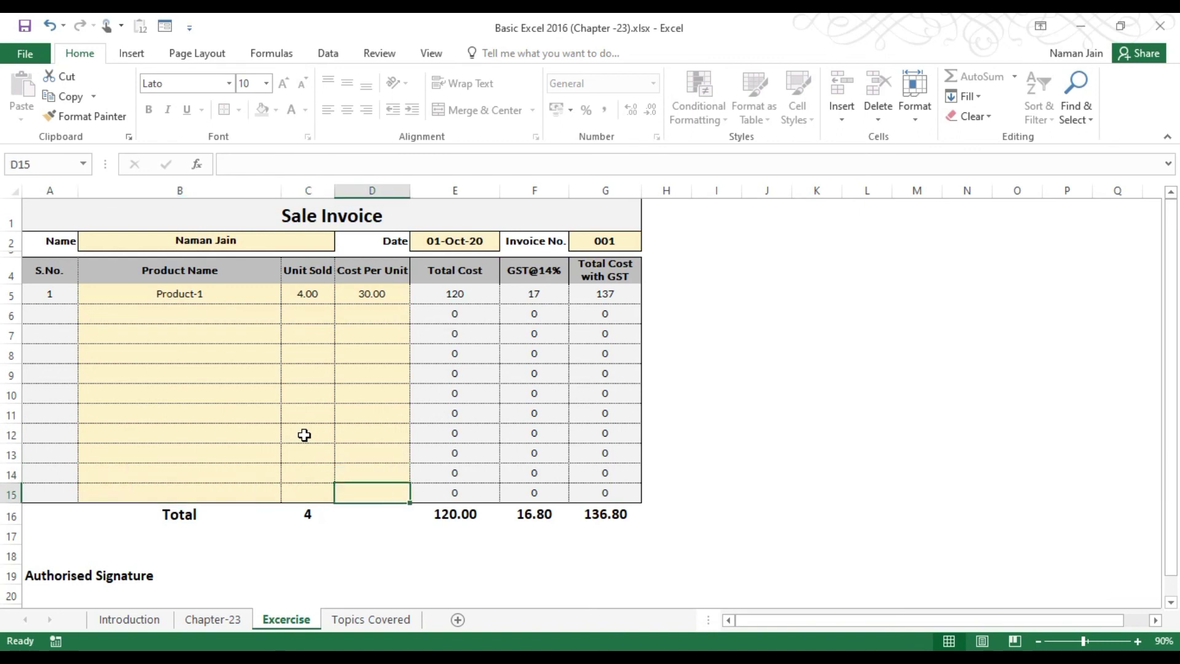
pyautogui.press('Tab')
pyautogui.press('Tab')
pyautogui.press('Tab')
pyautogui.press('Tab')
pyautogui.press('Tab')
pyautogui.press('Tab')
pyautogui.press('Tab')
pyautogui.press('Tab')
pyautogui.press('Tab')
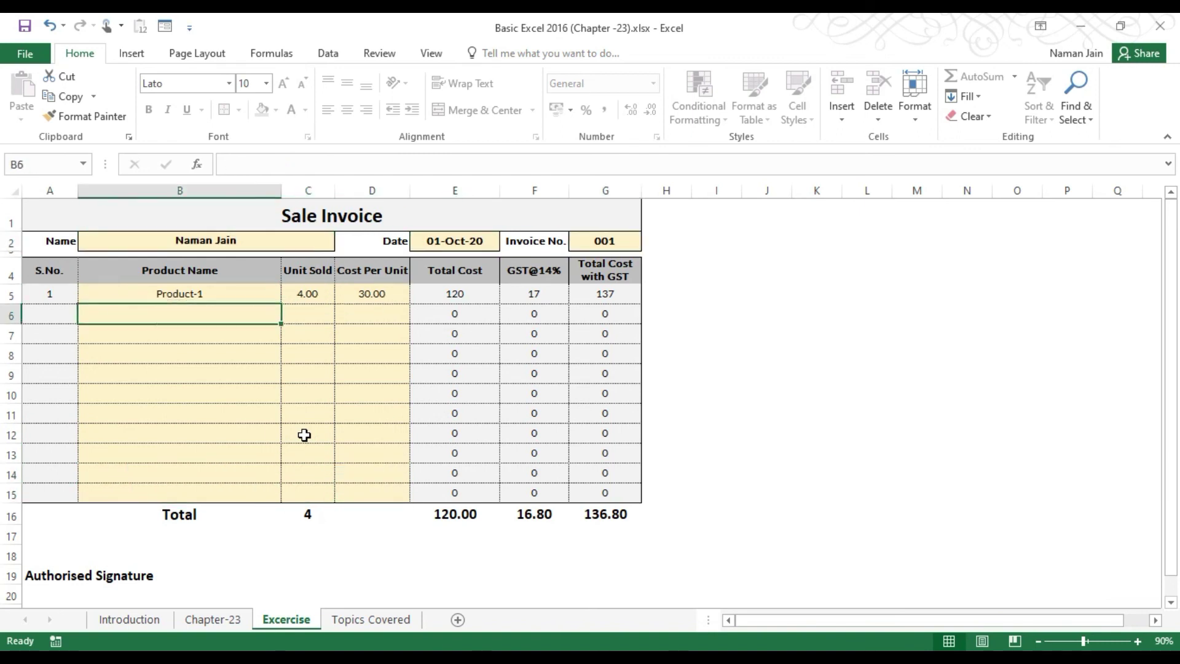
# Try editing the locked E7 Total Cost formula; the protected-sheet warning blocks it twice.
pyautogui.click(480, 315)
pyautogui.doubleClick(470, 335)
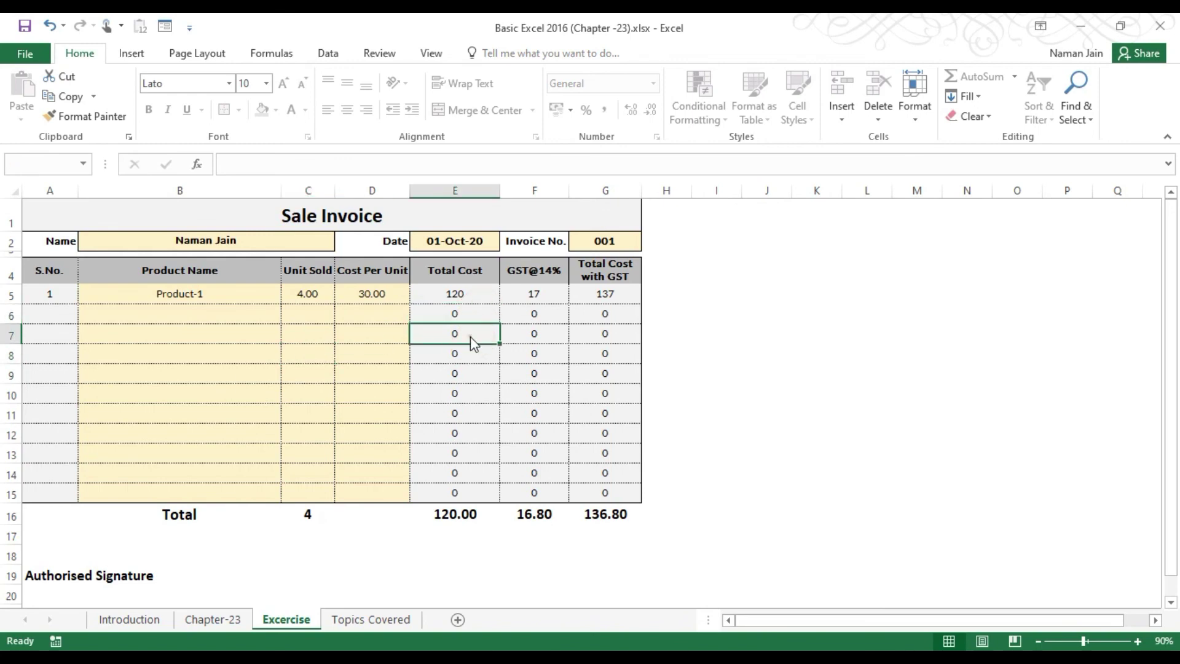
pyautogui.click(597, 388)
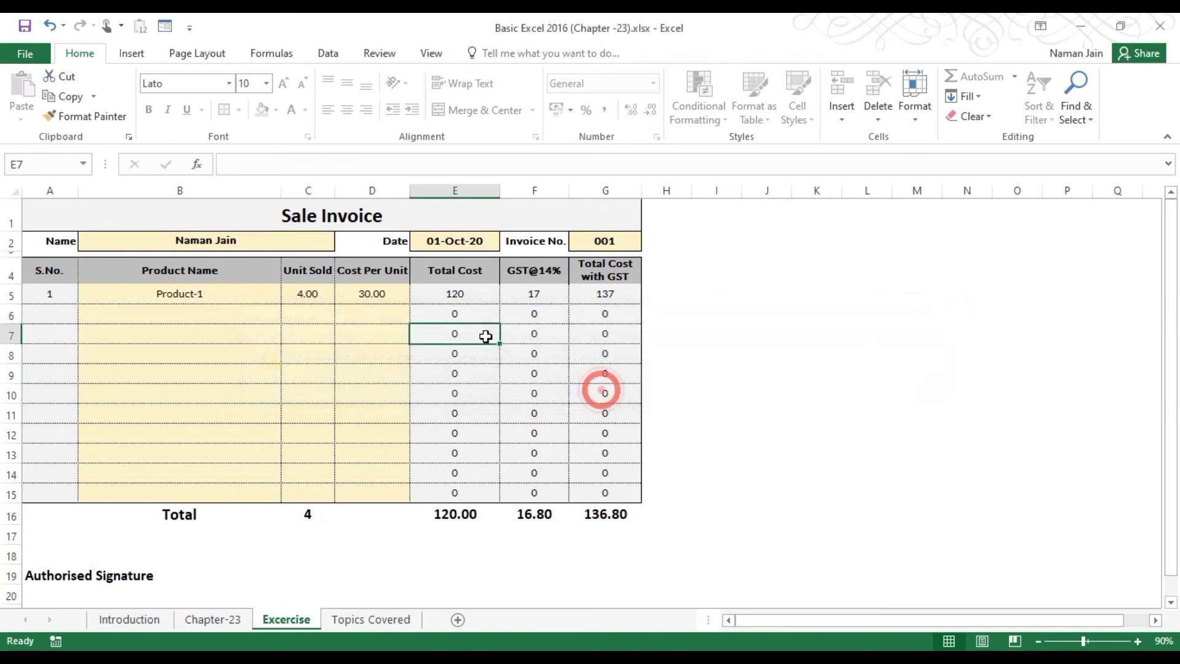
pyautogui.doubleClick(461, 334)
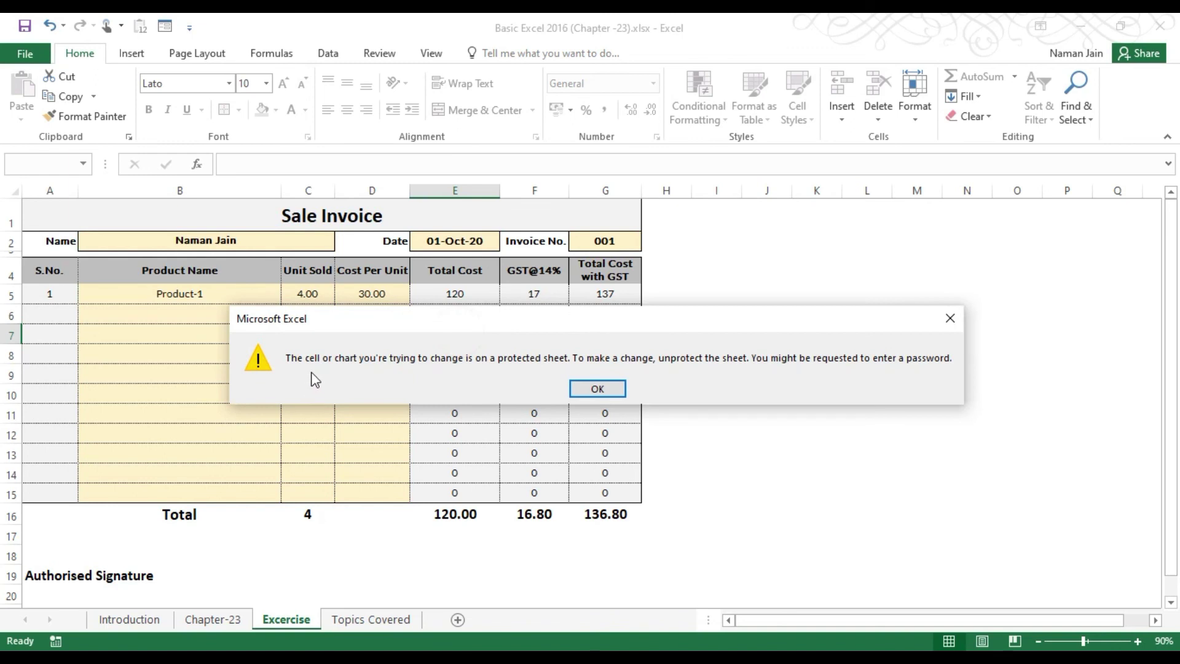
pyautogui.click(602, 389)
# Select the product name and units sold input cells B6, C11 and B11.
pyautogui.click(119, 306)
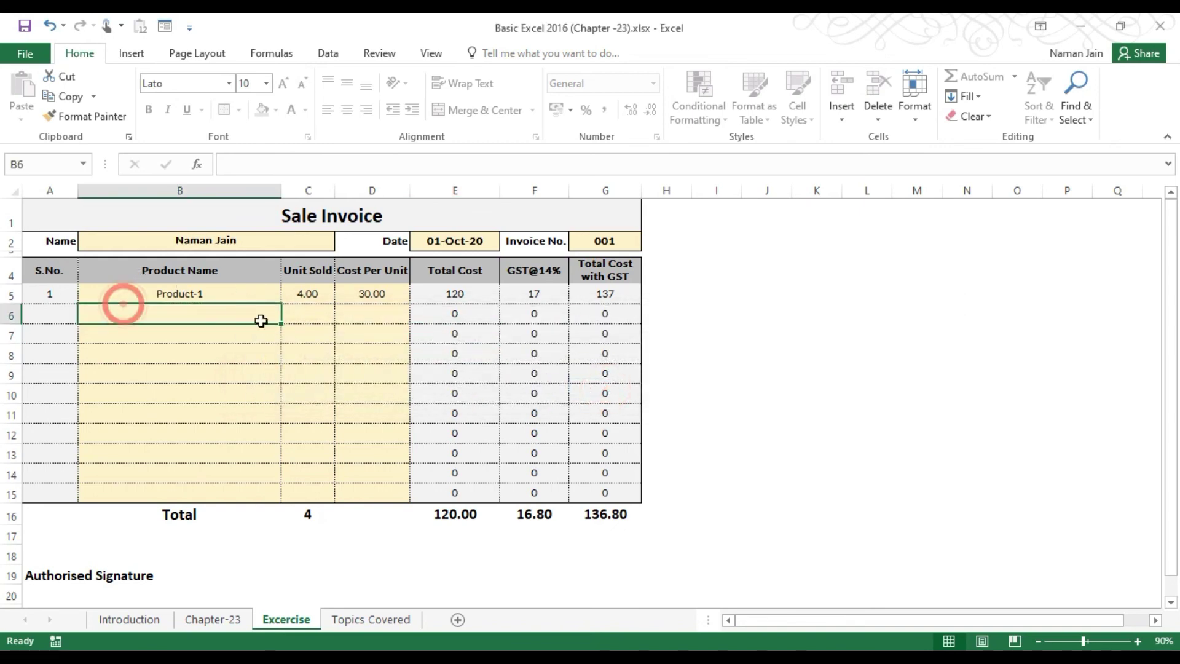
pyautogui.click(264, 320)
pyautogui.click(296, 407)
pyautogui.click(196, 412)
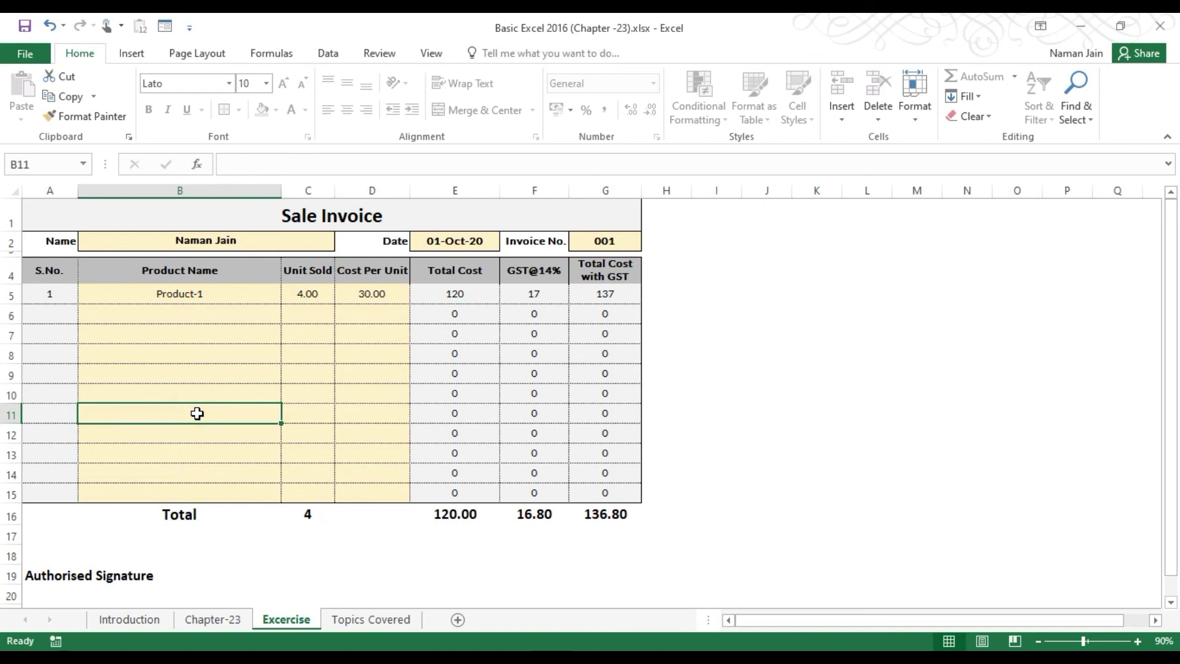
# Select the Total Cost formula cells E6, E8, E9 to E11 and E14.
pyautogui.click(451, 314)
pyautogui.click(455, 348)
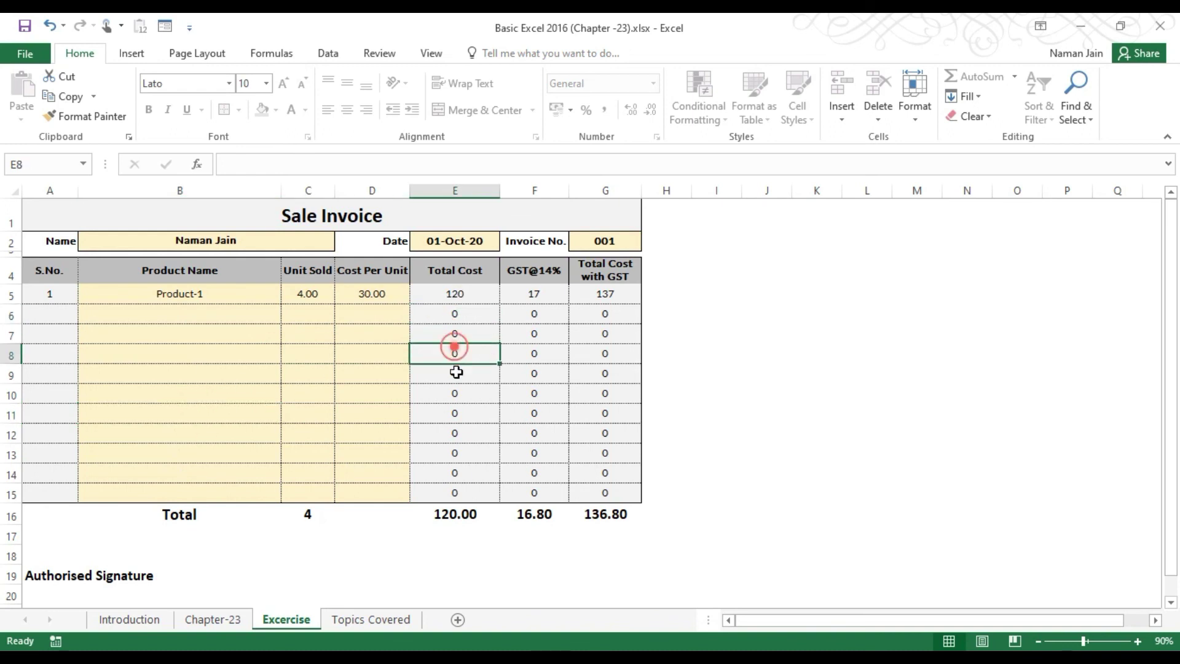
pyautogui.moveTo(456, 373); pyautogui.dragTo(455, 416)
pyautogui.click(454, 414)
pyautogui.click(454, 470)
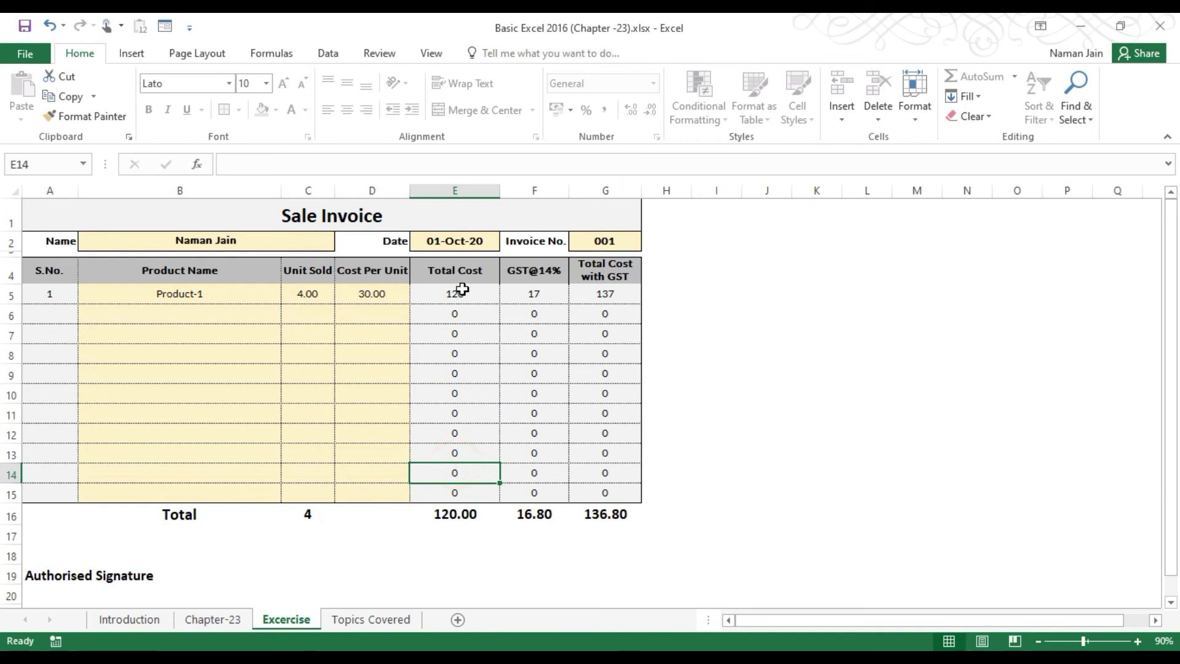
# Review the =C5*D5 formula in E5 and cells E6–E12, then show Topics Covered.
pyautogui.click(462, 290)
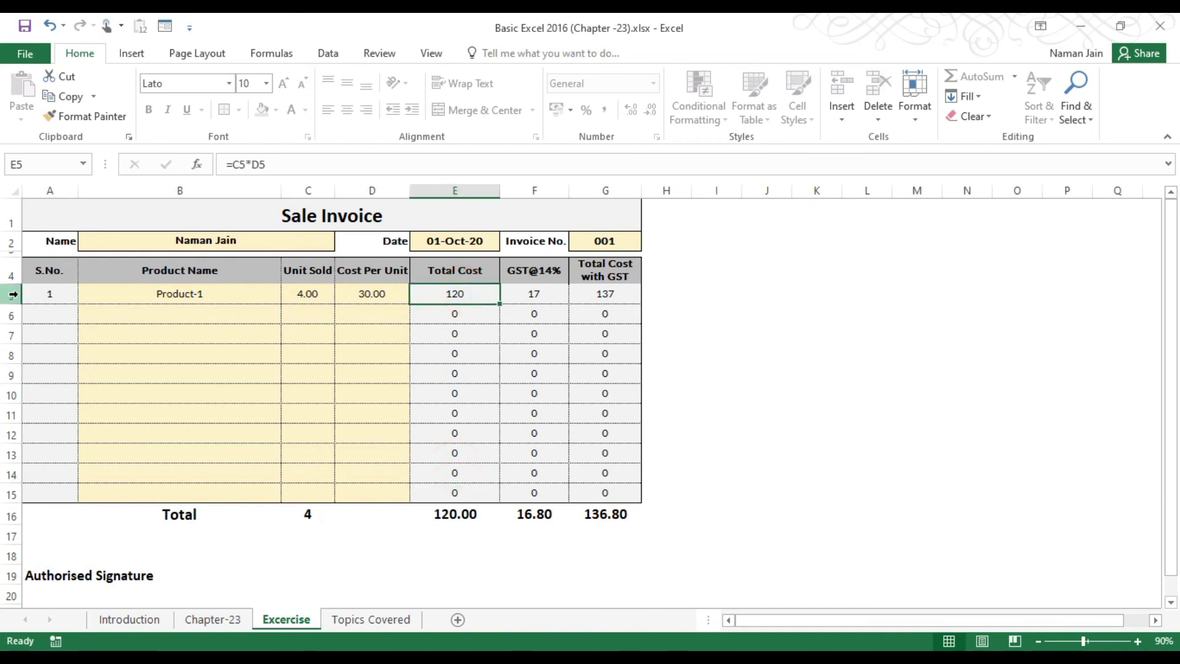
pyautogui.click(466, 295)
pyautogui.click(462, 312)
pyautogui.click(466, 331)
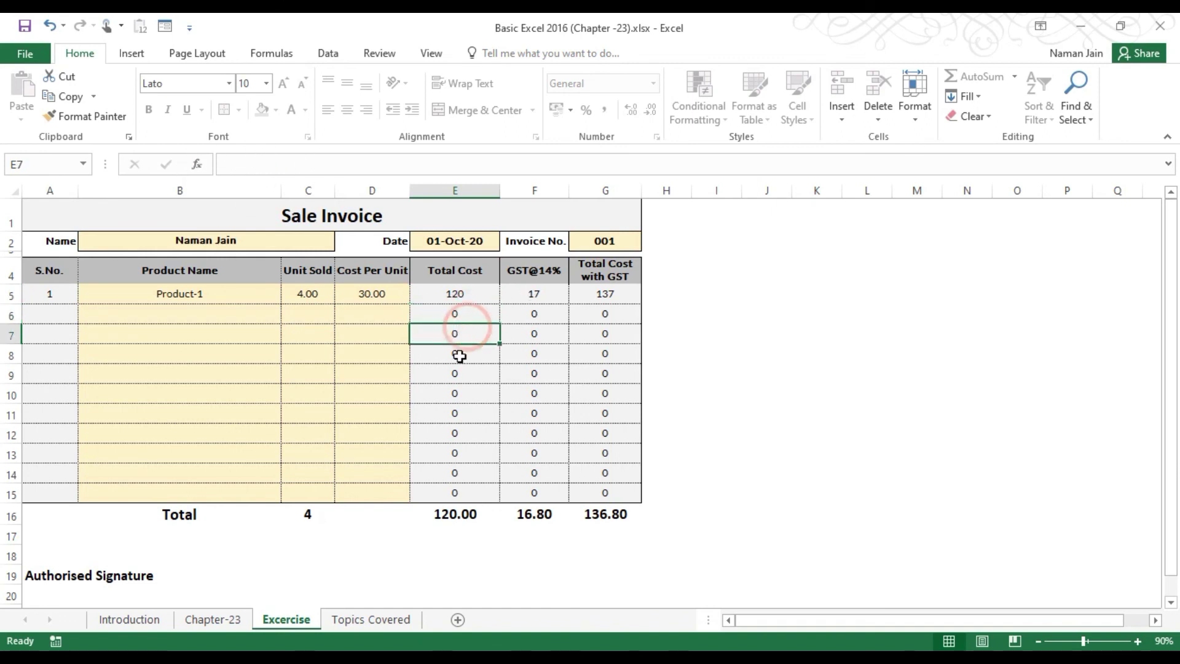
pyautogui.click(459, 356)
pyautogui.click(454, 375)
pyautogui.click(454, 413)
pyautogui.click(461, 434)
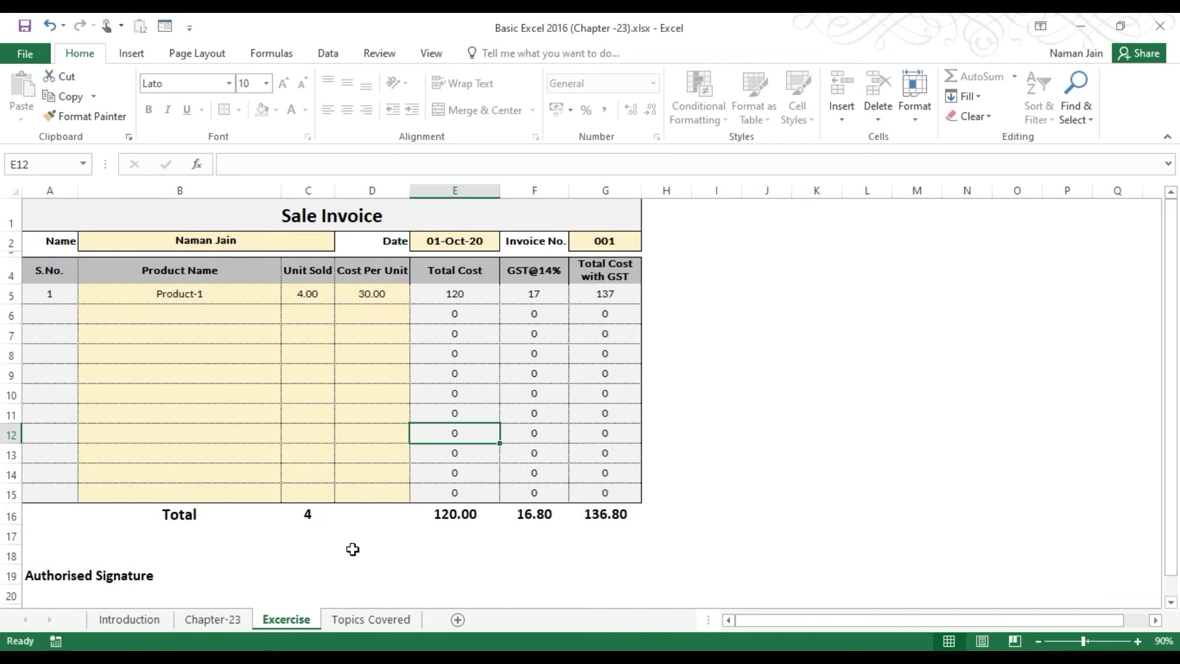
pyautogui.click(367, 620)
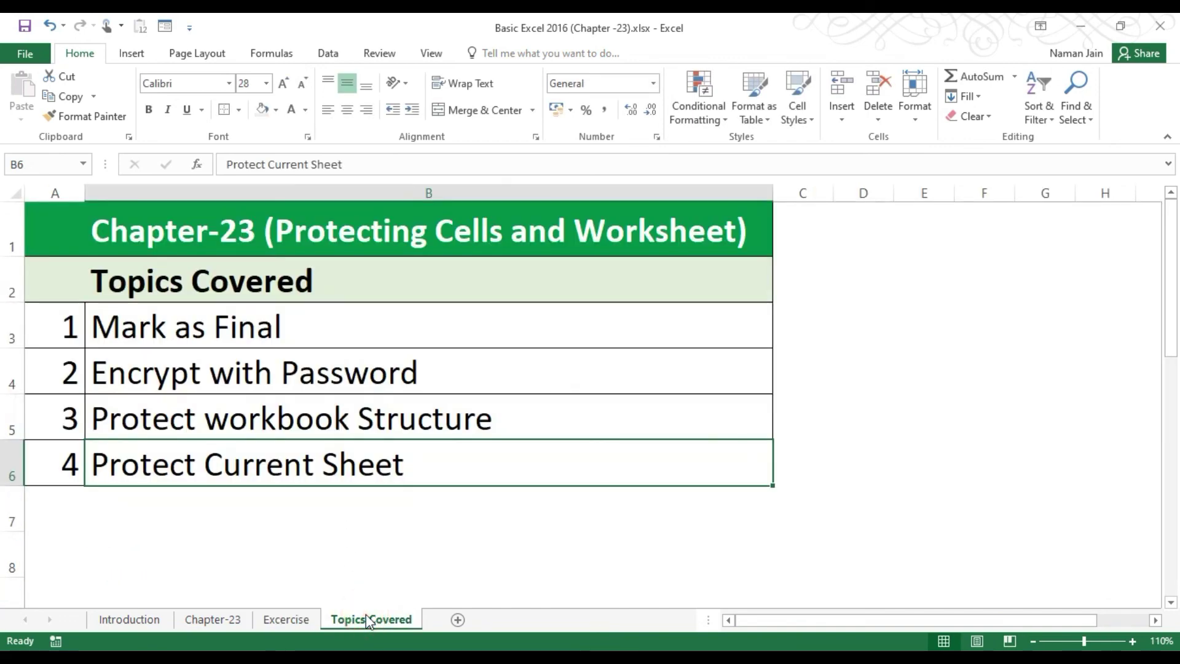